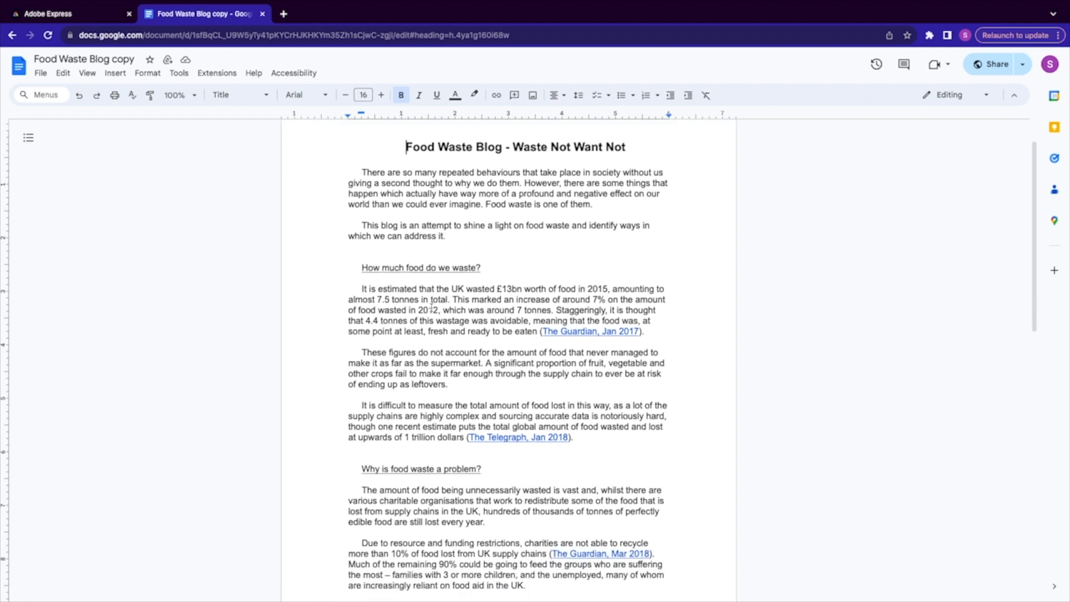
Step: Examine the blog draft's title, two introductory paragraphs and underlined section headings
{"action": "scroll", "coordinate": [433, 306], "scroll_direction": "up", "scroll_amount": 8}
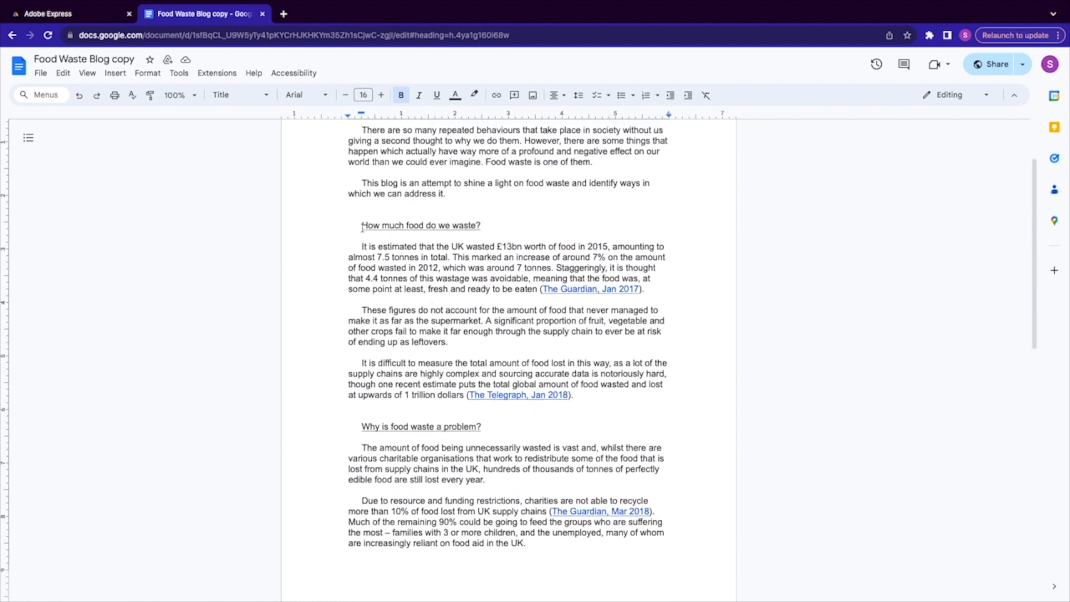
{"action": "left_click", "coordinate": [362, 227]}
{"action": "left_click", "coordinate": [491, 225], "text": "shift"}
{"action": "left_click_drag", "start_coordinate": [360, 426], "coordinate": [509, 421]}
{"action": "scroll", "coordinate": [492, 440], "scroll_direction": "down", "scroll_amount": 3}
{"action": "scroll", "coordinate": [493, 439], "scroll_direction": "up", "scroll_amount": 5}
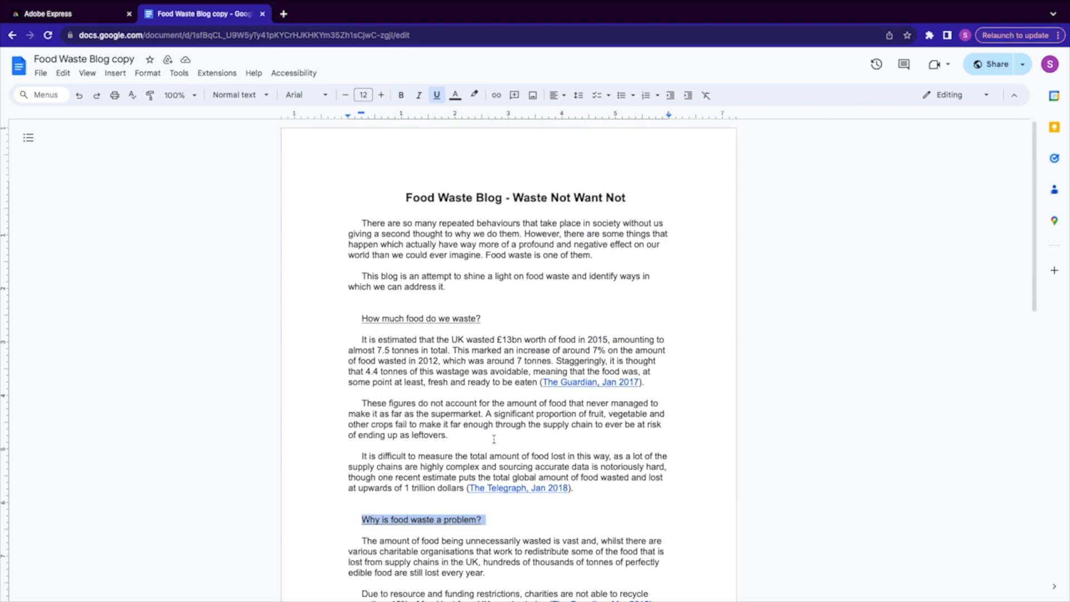
{"action": "left_click_drag", "start_coordinate": [510, 200], "coordinate": [647, 189]}
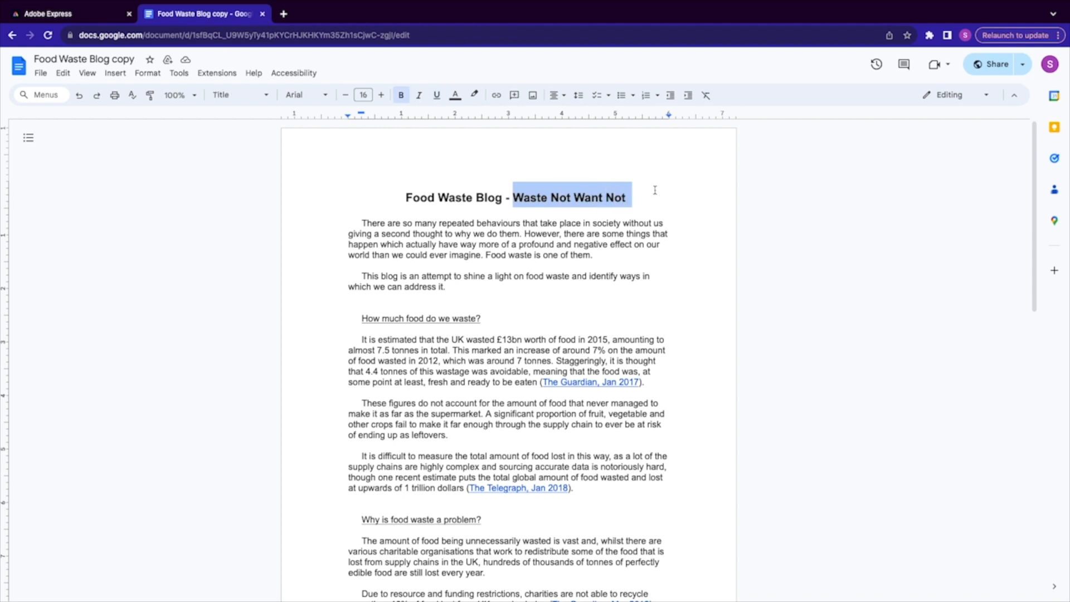
{"action": "left_click_drag", "start_coordinate": [357, 220], "coordinate": [462, 285]}
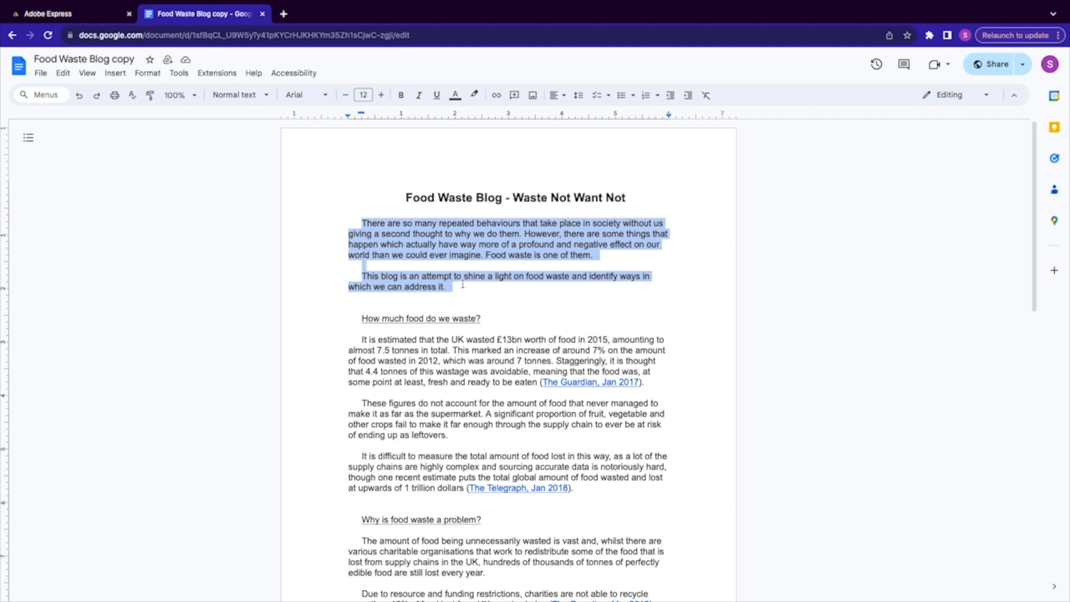
{"action": "left_click", "coordinate": [462, 285]}
Step: Copy "Waste Not Want Not" from the document heading and use it to name a new webpage project in Adobe Express
{"action": "left_click_drag", "start_coordinate": [513, 195], "coordinate": [640, 197]}
{"action": "key", "text": "super+c"}
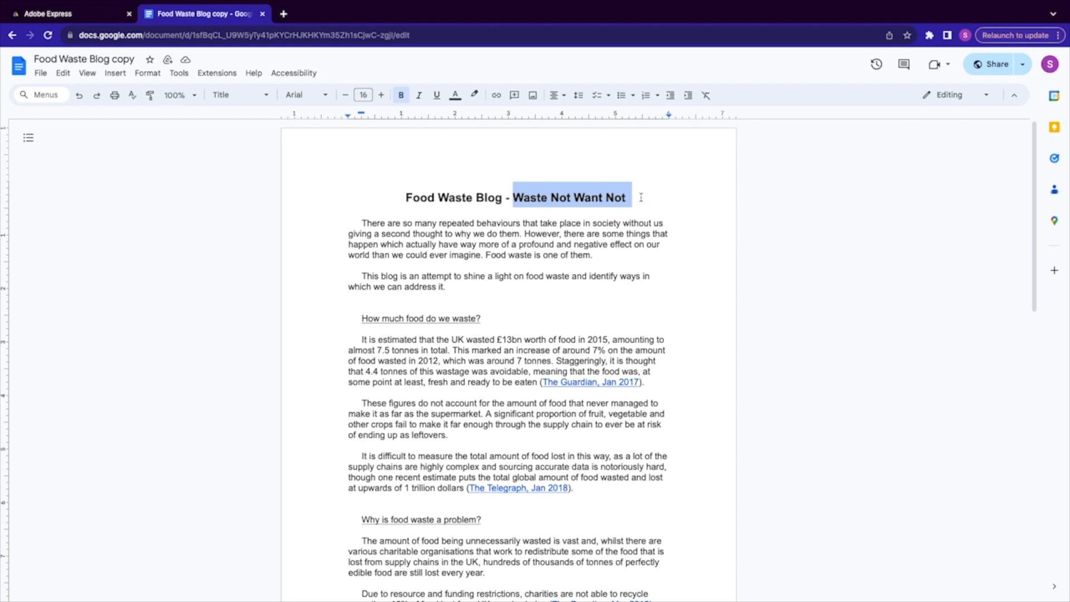
{"action": "left_click", "coordinate": [44, 13]}
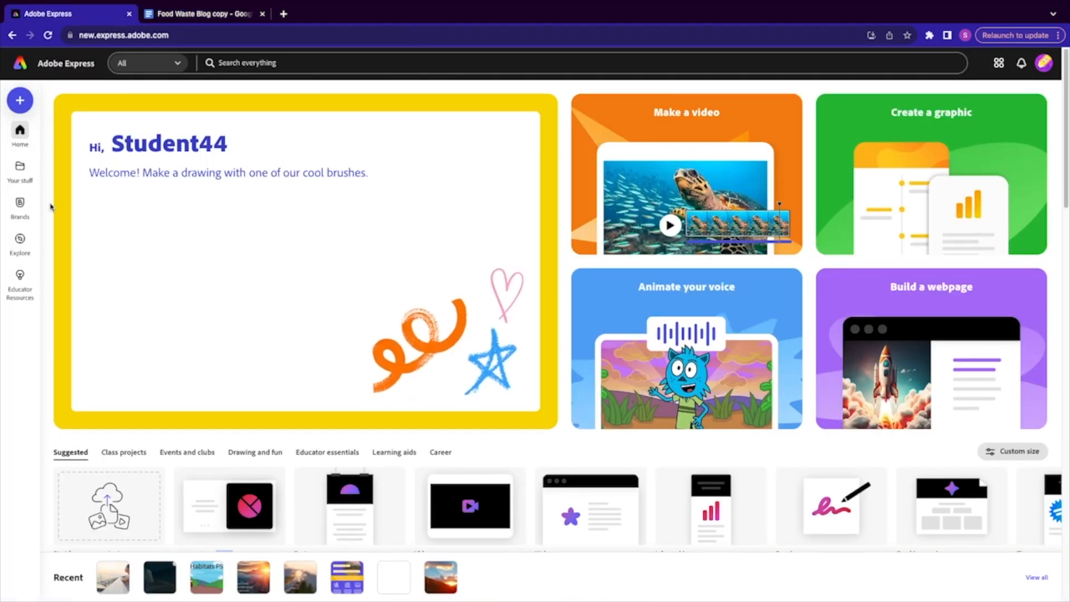
{"action": "left_click", "coordinate": [15, 104]}
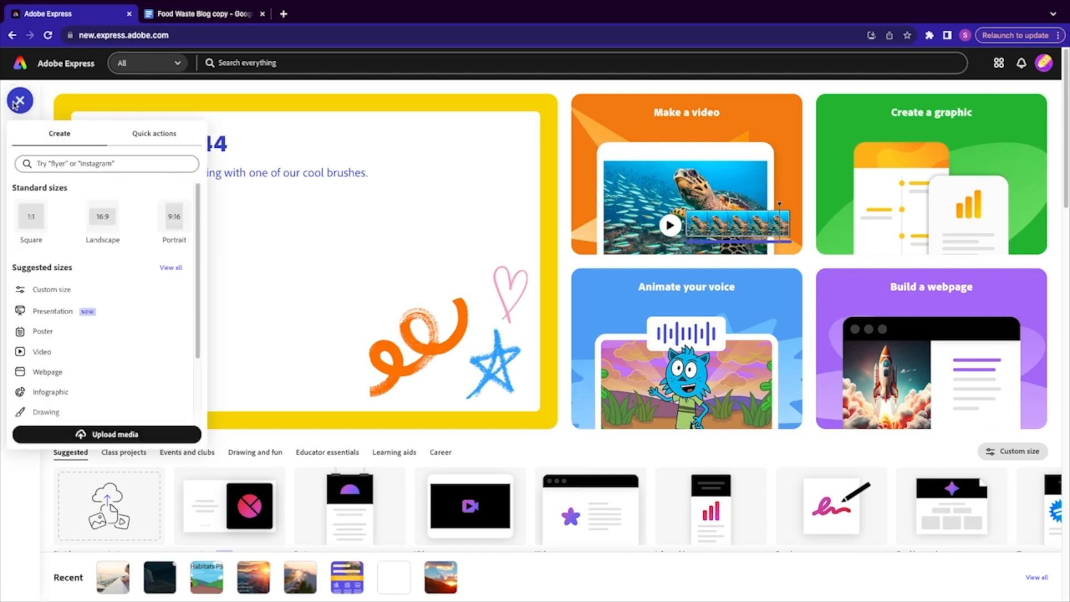
{"action": "left_click", "coordinate": [48, 372]}
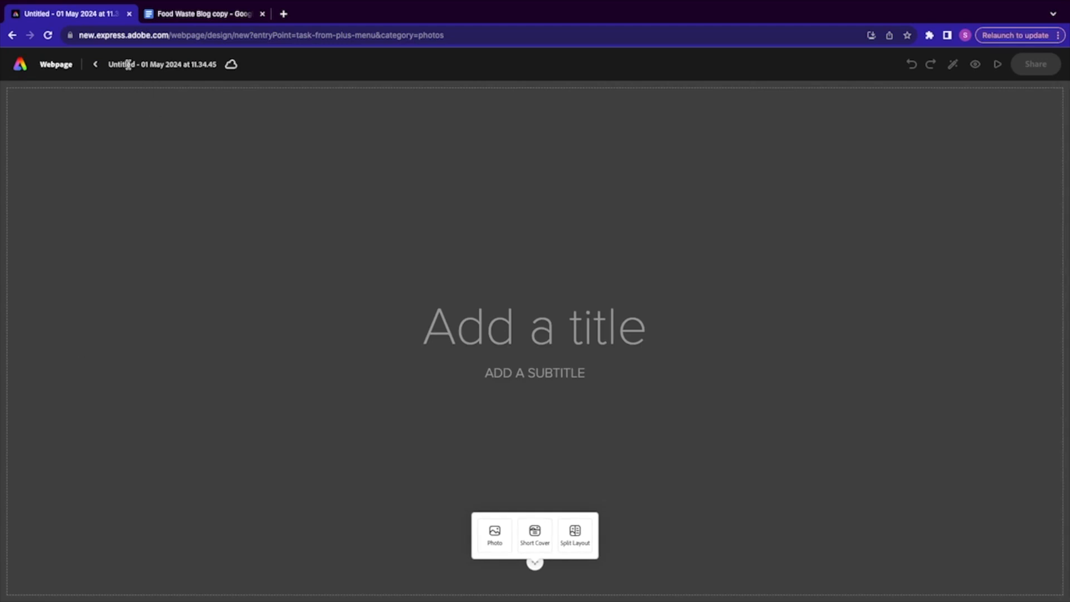
{"action": "left_click", "coordinate": [127, 64]}
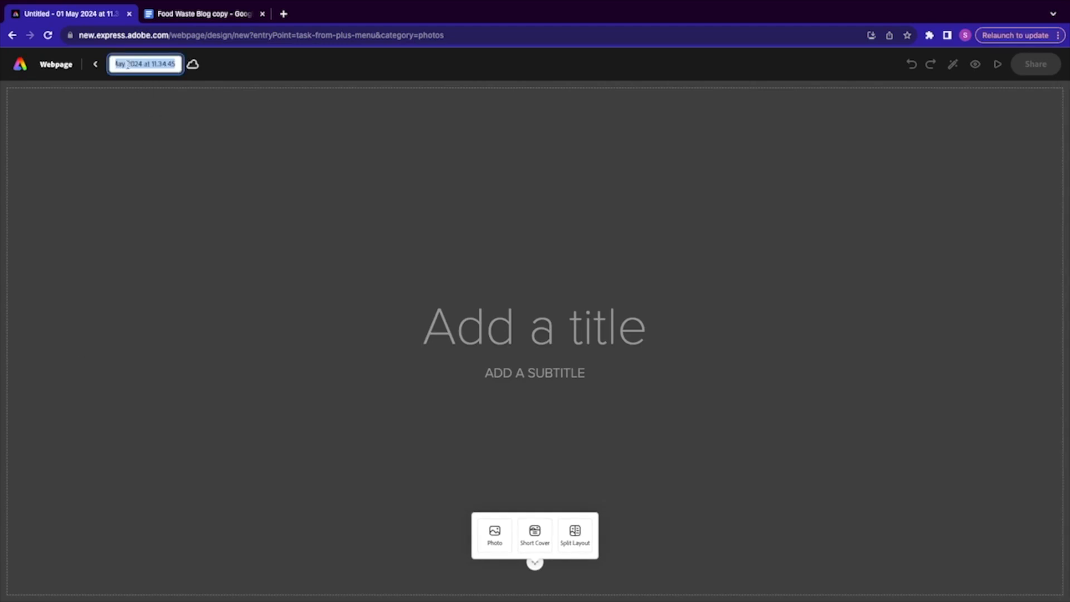
{"action": "key", "text": "super+v"}
Step: Enter the copied "Waste Not Want Not" as the page title and add a subtitle with the author's first name and "BLOG ON FOOD WASTE IN THE UK"
{"action": "left_click", "coordinate": [525, 322]}
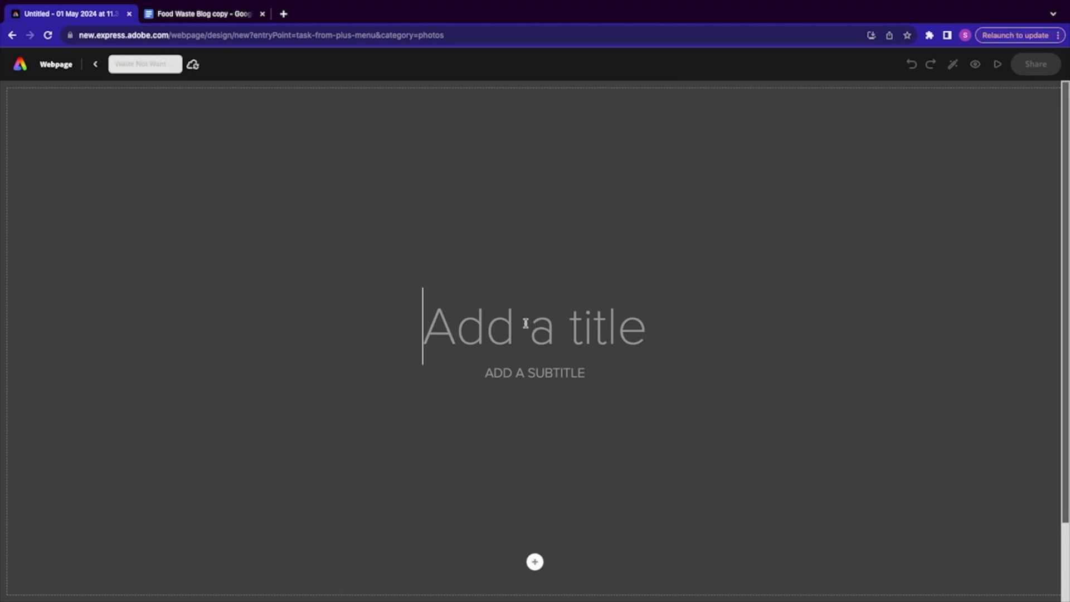
{"action": "key", "text": "super+v"}
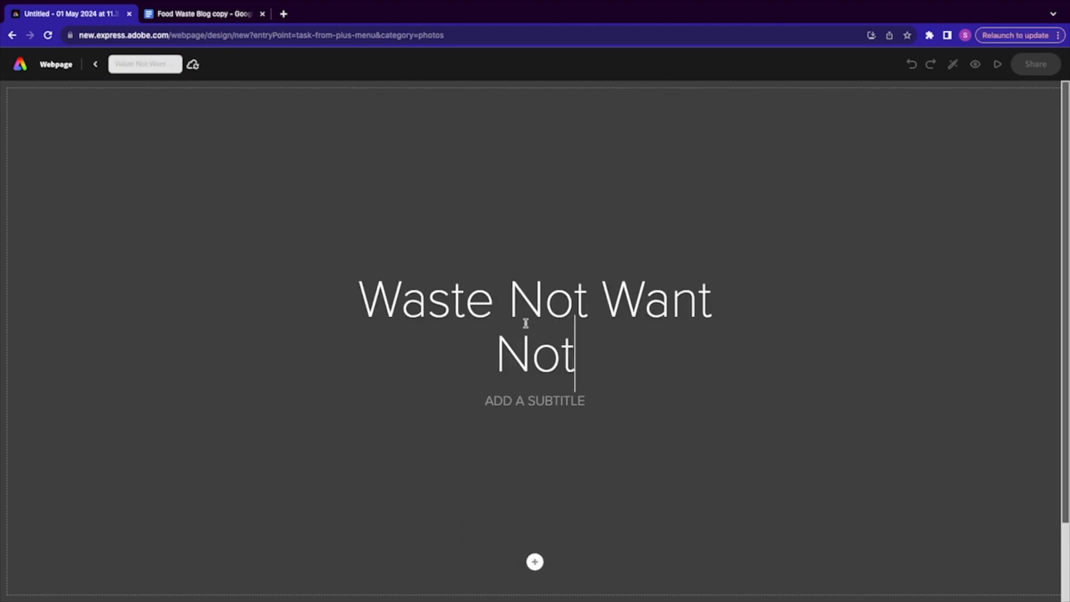
{"action": "left_click", "coordinate": [514, 400]}
{"action": "type", "text": "DOM'S BLOG ON FOOD WASTE IN THE UK"}
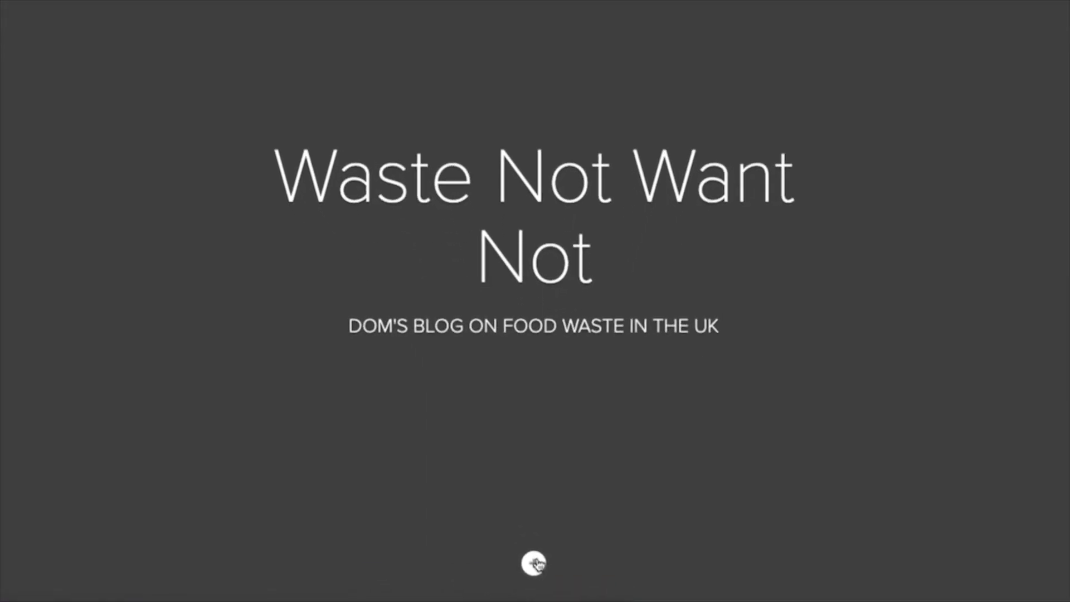
Step: Search the stock photos for "food waste" and set the photo of discarded tomatoes and onions as the cover image
{"action": "left_click", "coordinate": [535, 562]}
{"action": "left_click", "coordinate": [478, 524]}
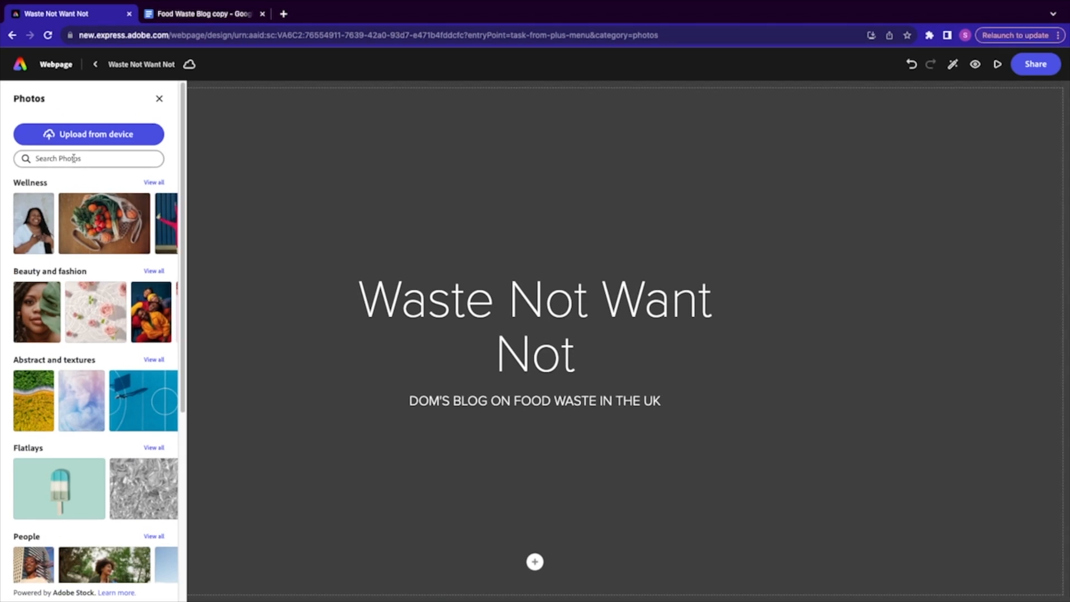
{"action": "left_click", "coordinate": [73, 158]}
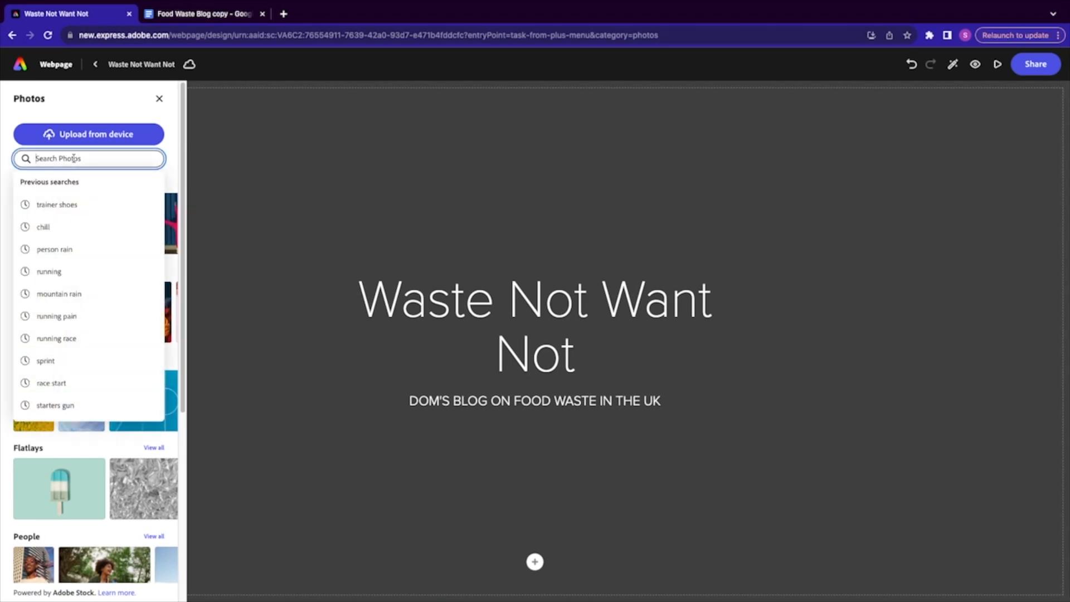
{"action": "type", "text": "food waste"}
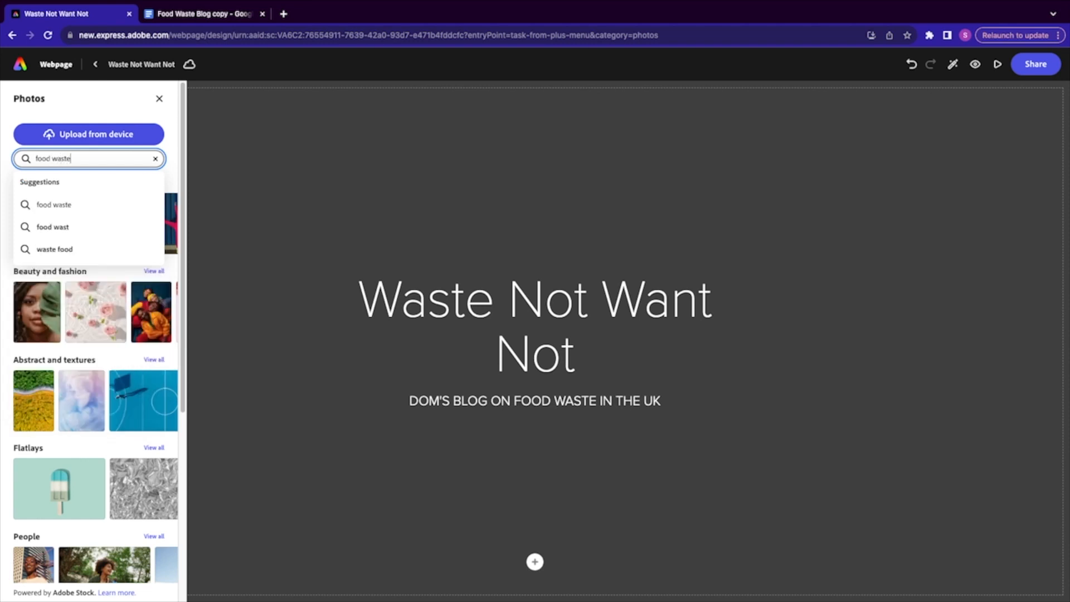
{"action": "key", "text": "Return"}
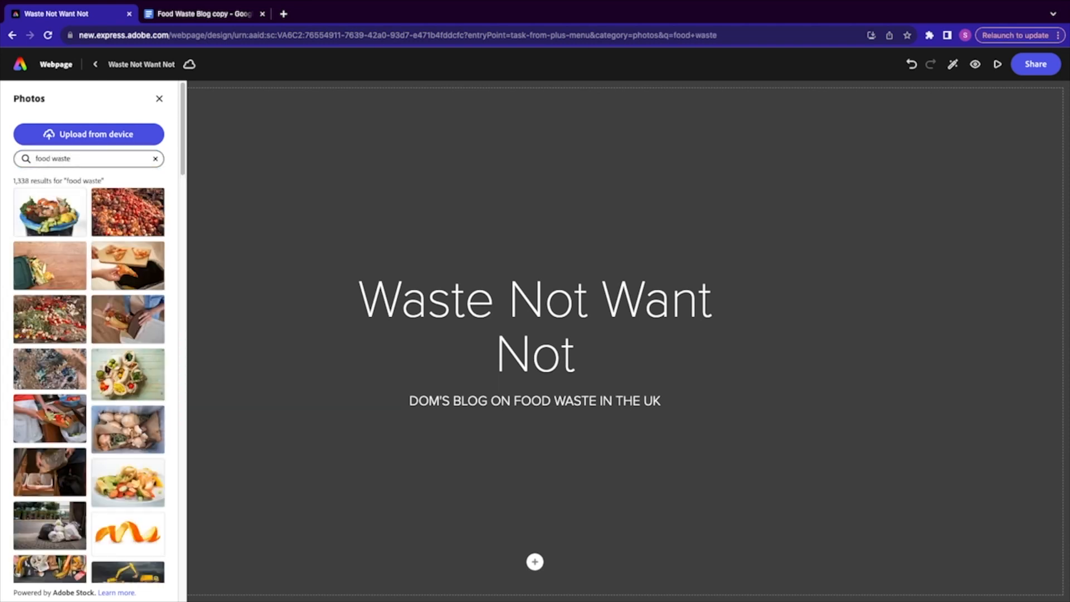
{"action": "left_click", "coordinate": [127, 214]}
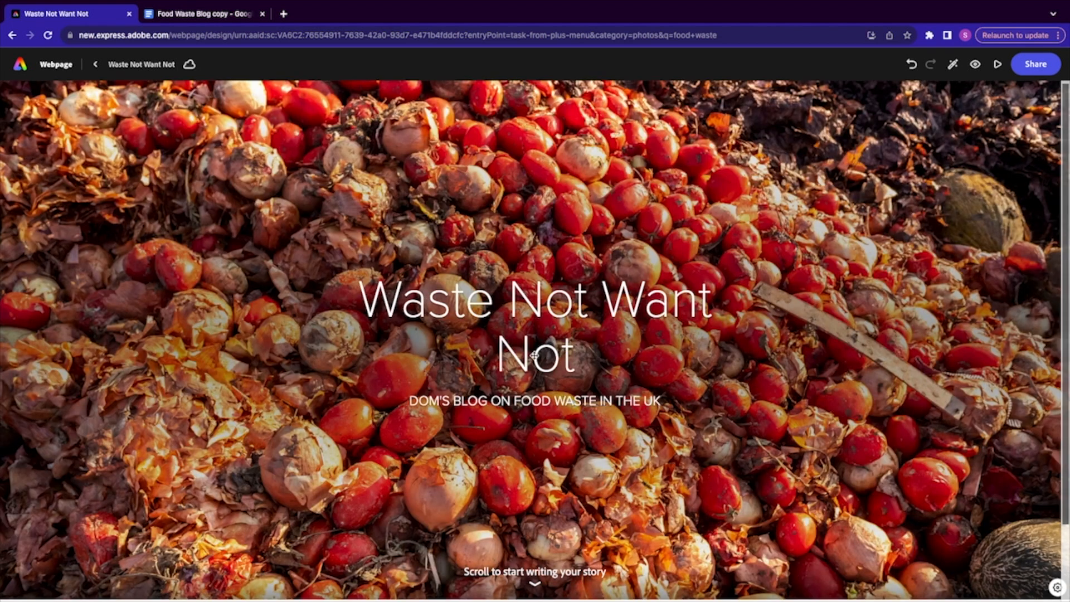
Step: Retype the cover title in capitals as "WASTE NOT WANT NOT" and position the title block in the centre of the photo
{"action": "left_click_drag", "start_coordinate": [526, 300], "coordinate": [345, 149]}
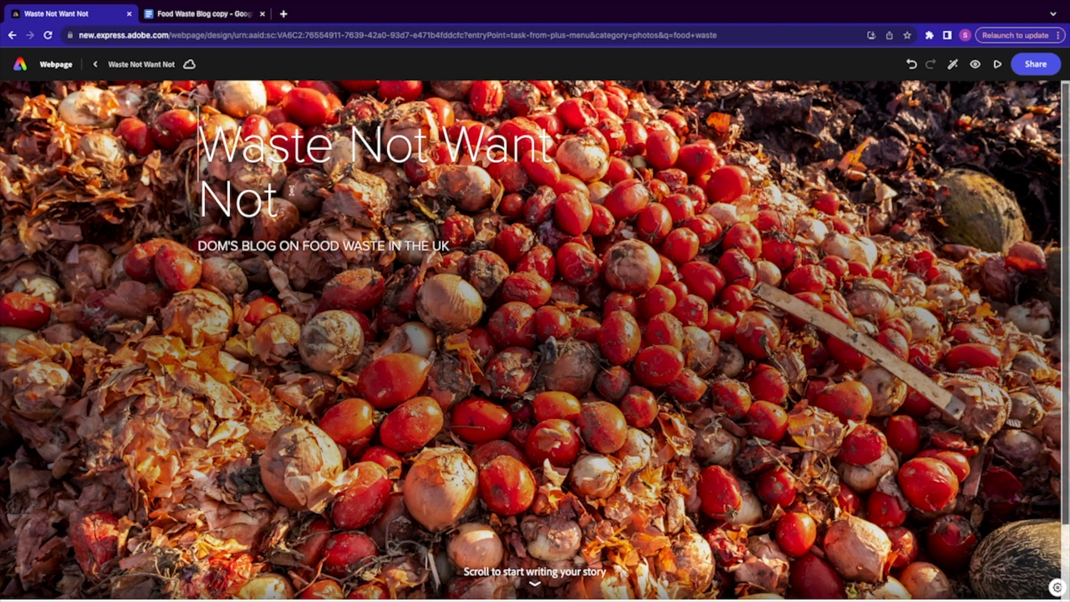
{"action": "left_click", "coordinate": [249, 152]}
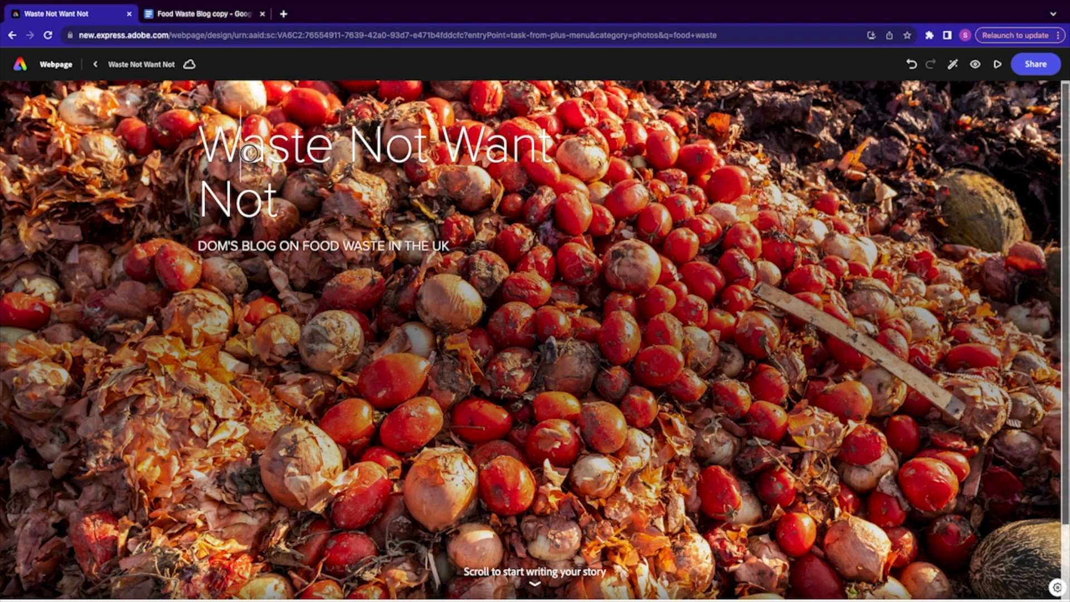
{"action": "triple_click", "coordinate": [249, 152]}
{"action": "type", "text": "WASTE NOT WANT NOT"}
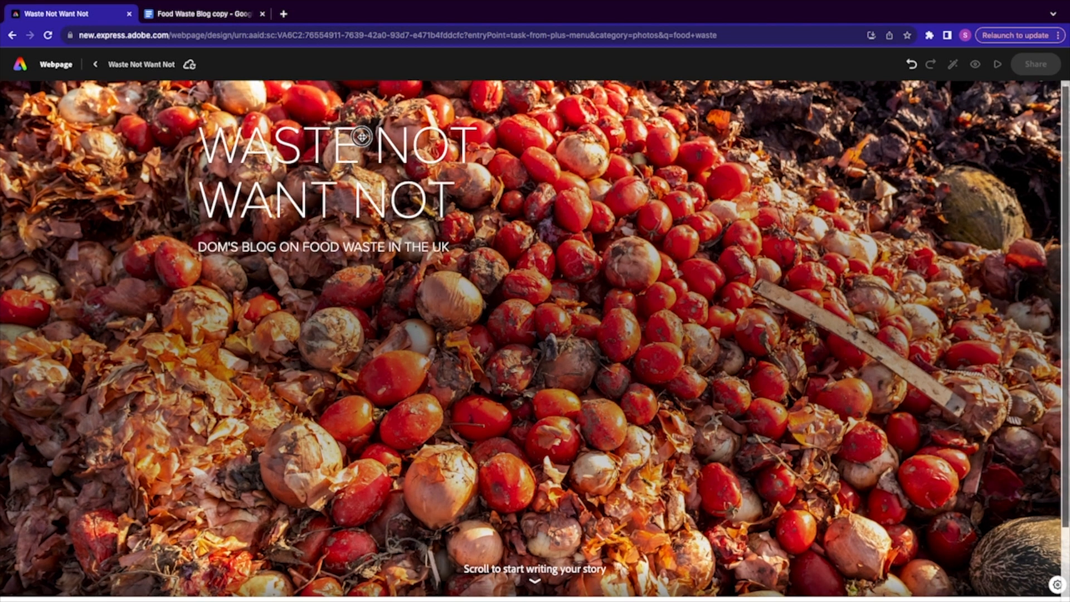
{"action": "left_click_drag", "start_coordinate": [359, 135], "coordinate": [569, 267]}
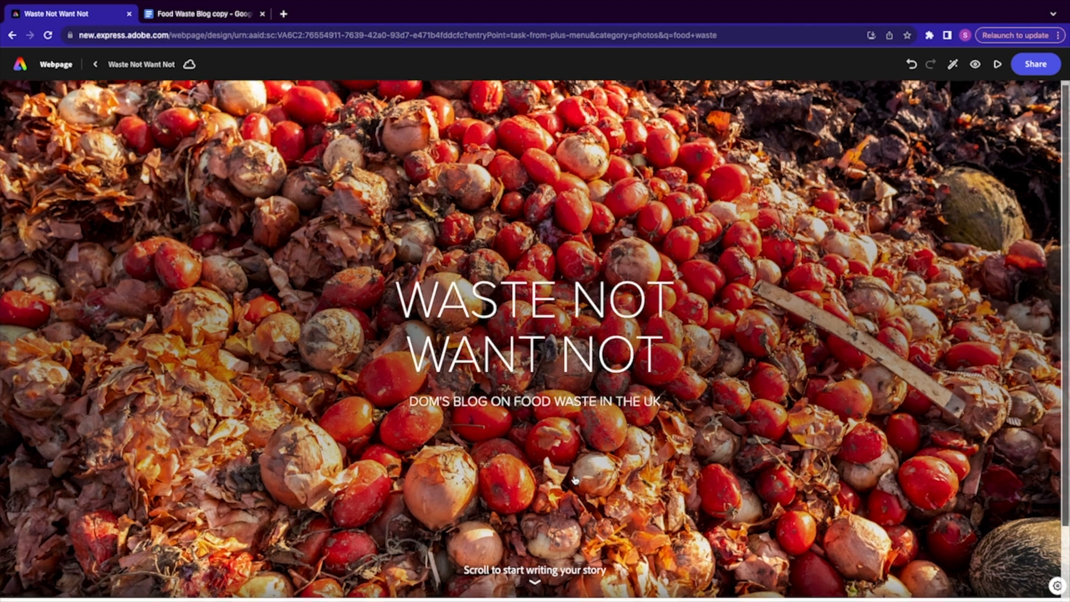
Step: Add a text section below the cover photo
{"action": "scroll", "coordinate": [574, 480], "scroll_direction": "down", "scroll_amount": 2}
{"action": "left_click", "coordinate": [534, 557]}
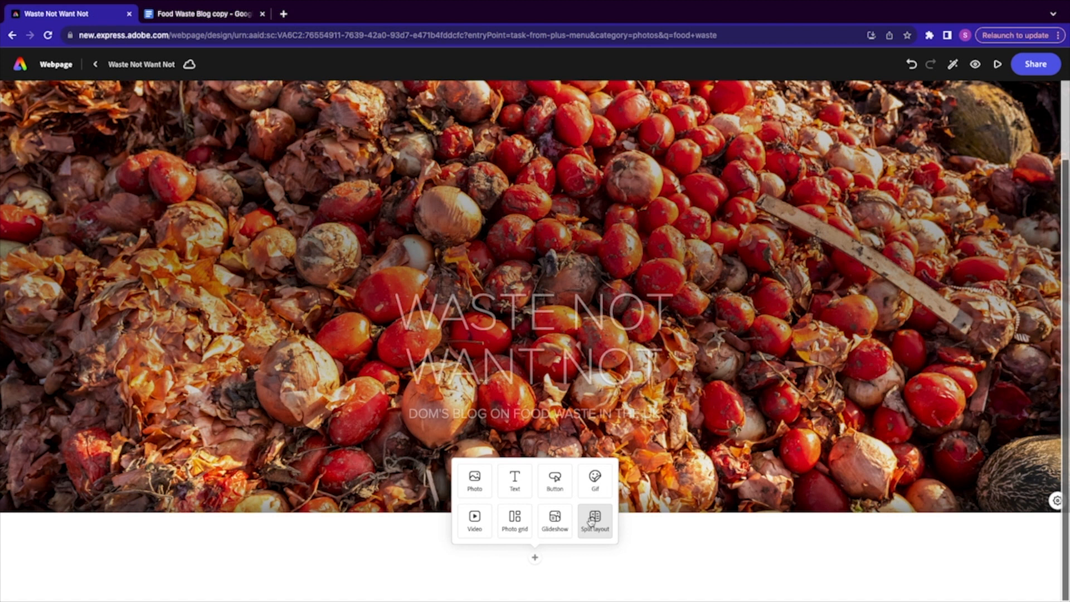
{"action": "left_click", "coordinate": [515, 484]}
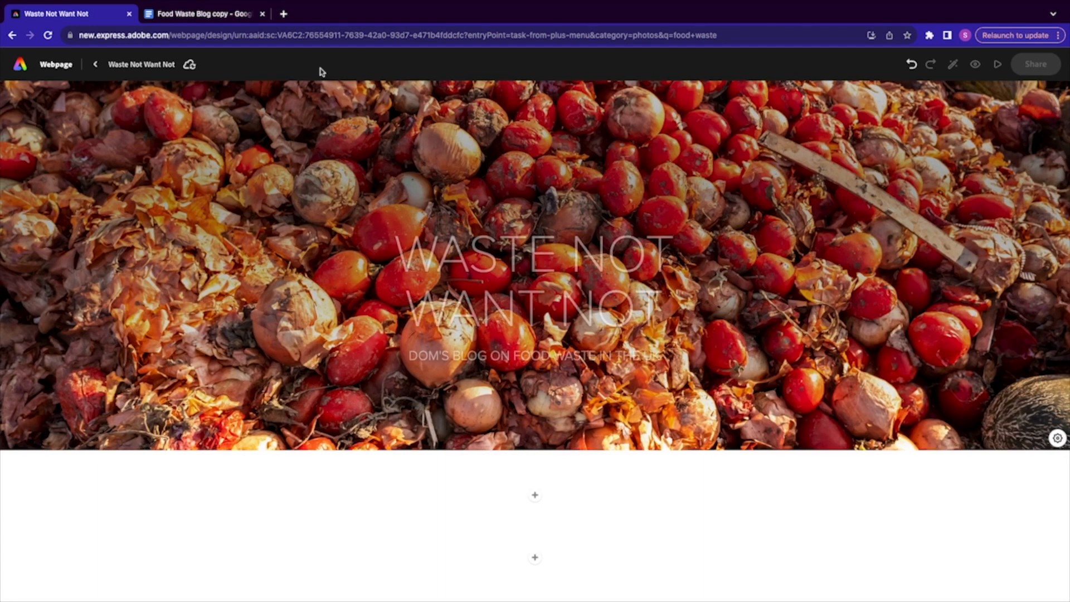
Step: Copy the two introductory paragraphs from the Google Docs draft into the webpage's empty text section
{"action": "left_click", "coordinate": [192, 13]}
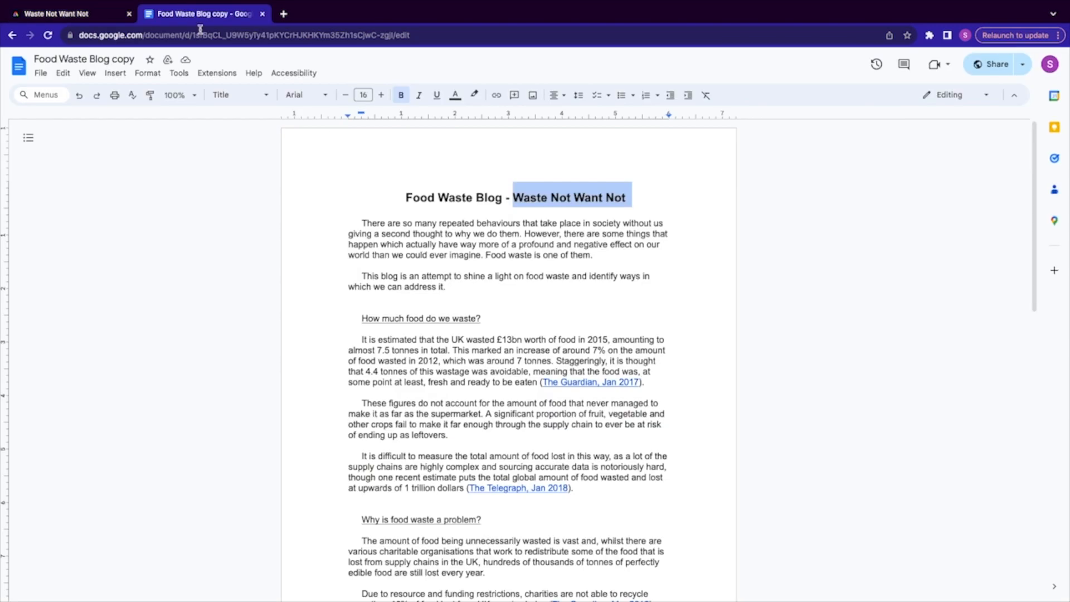
{"action": "left_click", "coordinate": [361, 221]}
{"action": "left_click_drag", "start_coordinate": [361, 221], "coordinate": [457, 286]}
{"action": "key", "text": "super+c"}
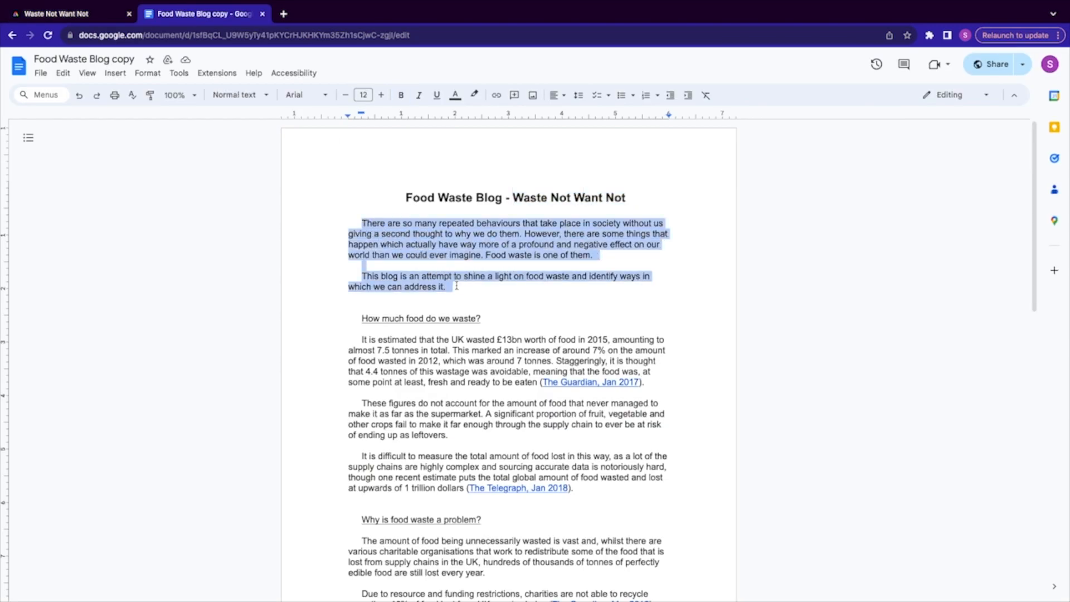
{"action": "left_click", "coordinate": [115, 7]}
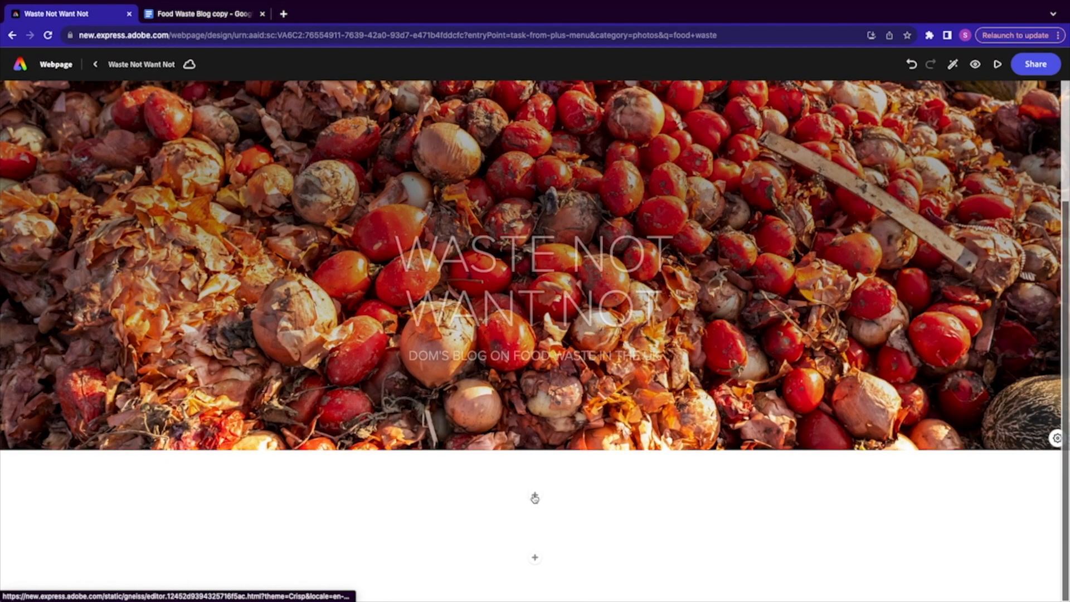
{"action": "left_click", "coordinate": [496, 523]}
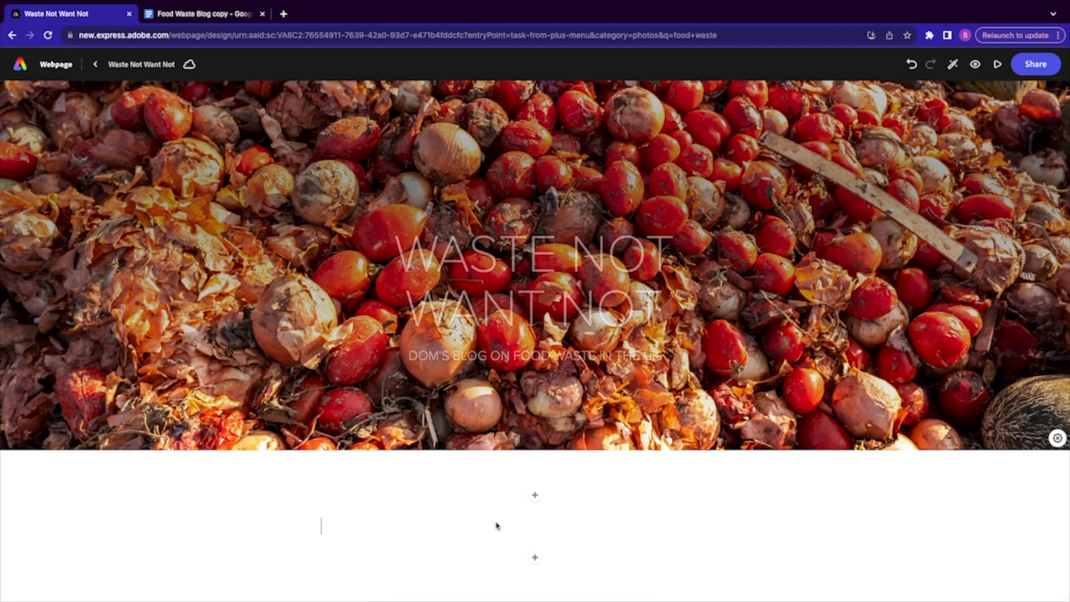
{"action": "key", "text": "super+v"}
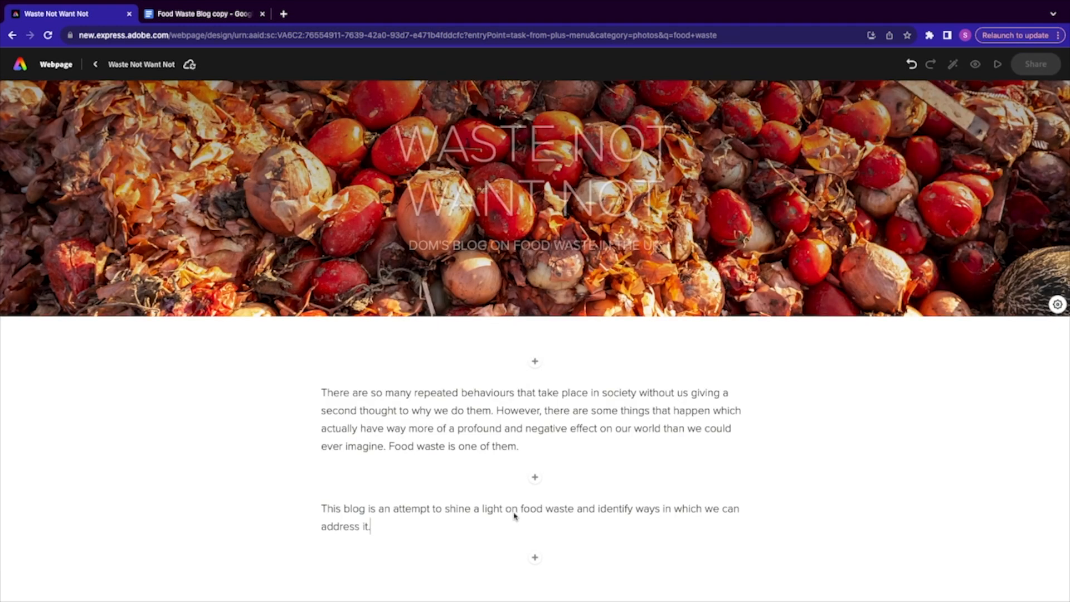
Step: Format both introductory paragraphs with the H2 heading style
{"action": "left_click_drag", "start_coordinate": [322, 391], "coordinate": [525, 448]}
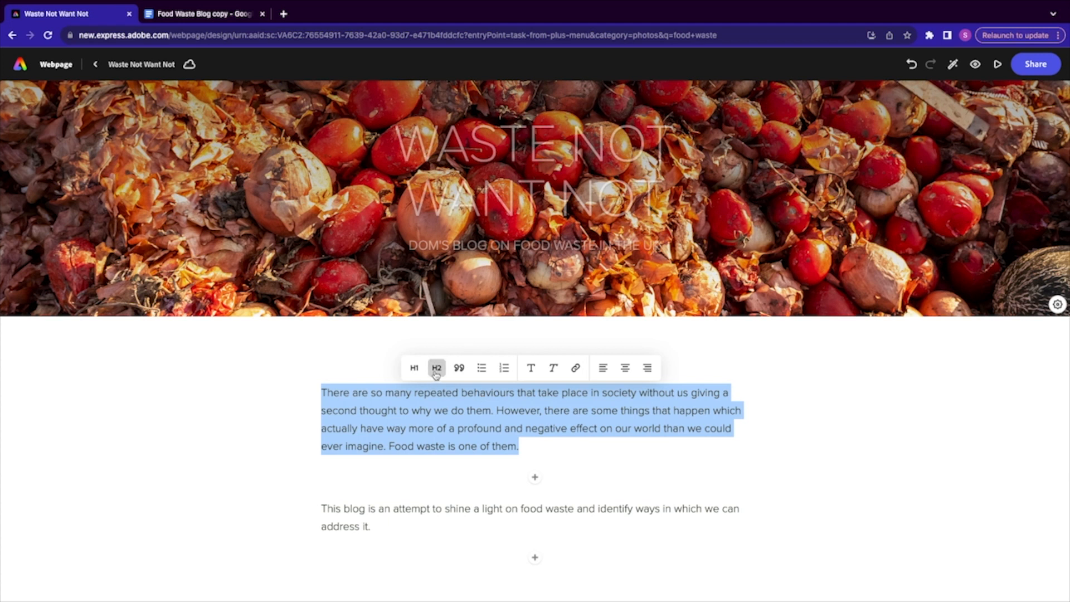
{"action": "left_click", "coordinate": [436, 367]}
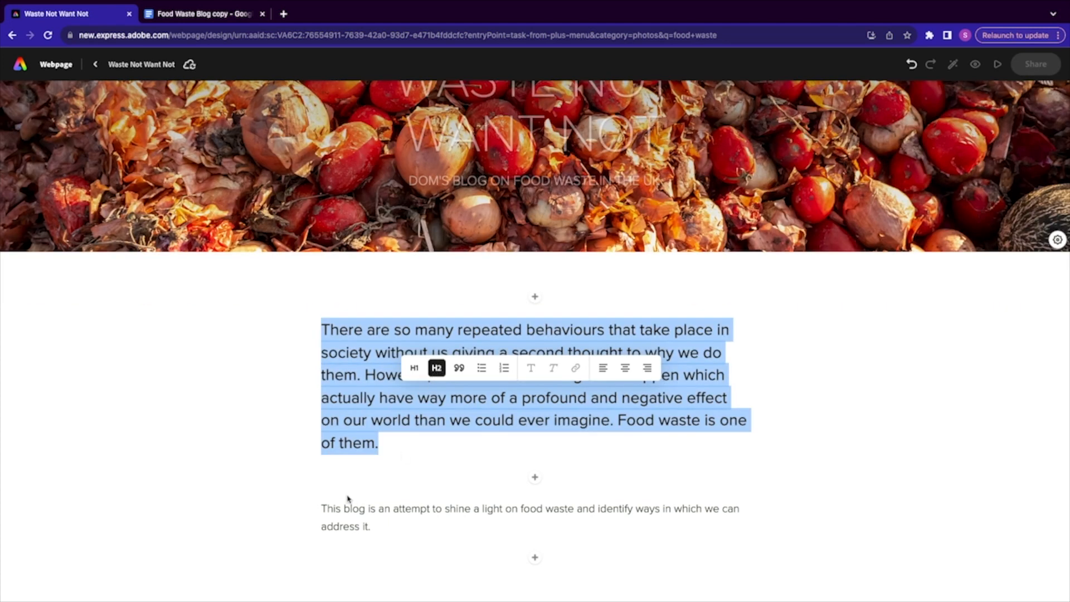
{"action": "left_click", "coordinate": [329, 509]}
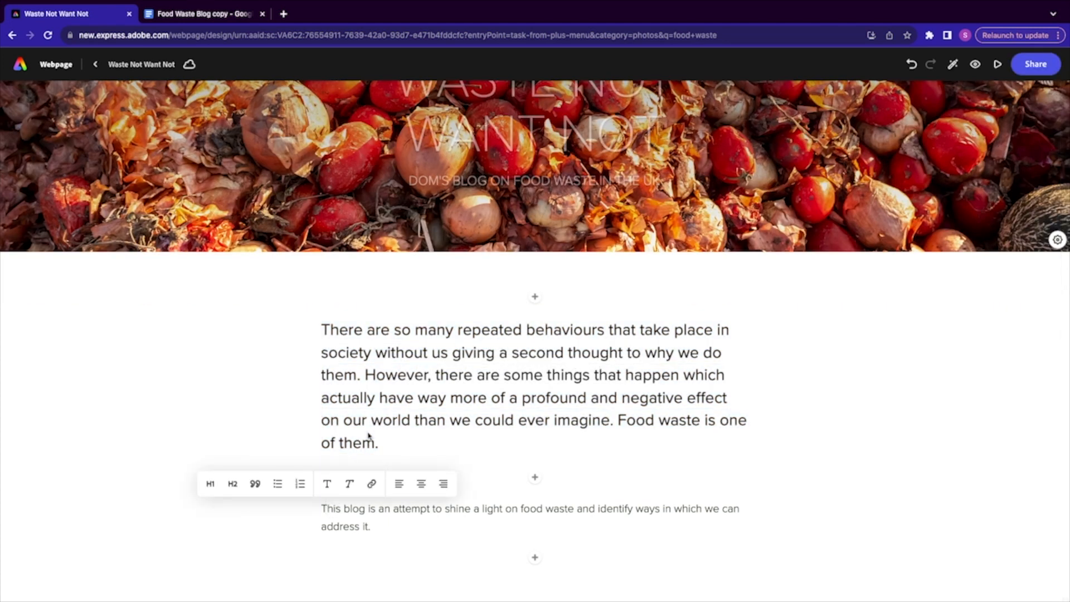
{"action": "left_click", "coordinate": [232, 484]}
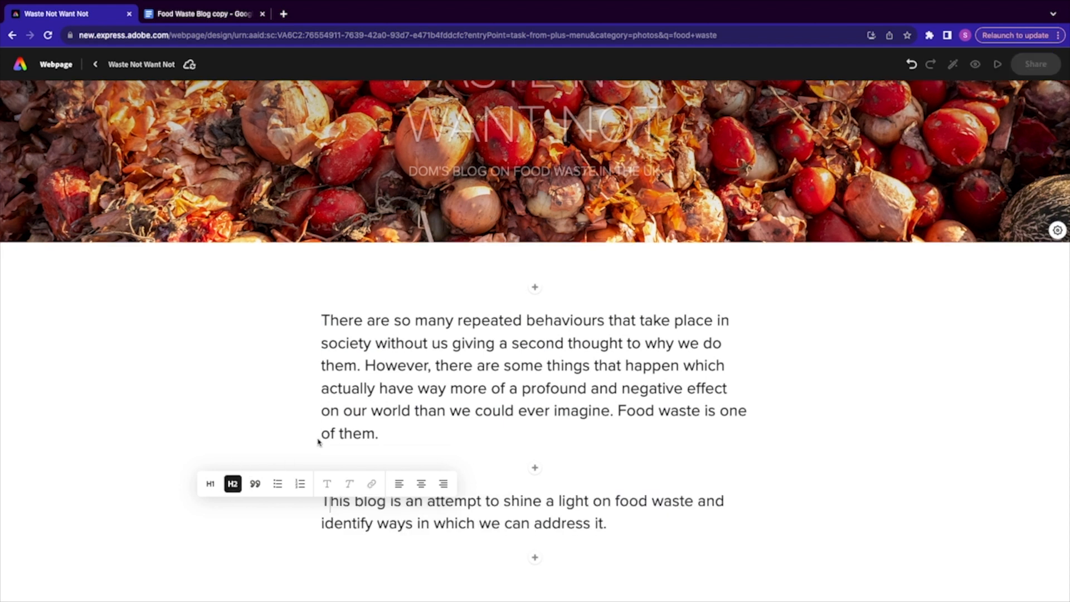
{"action": "left_click", "coordinate": [242, 298]}
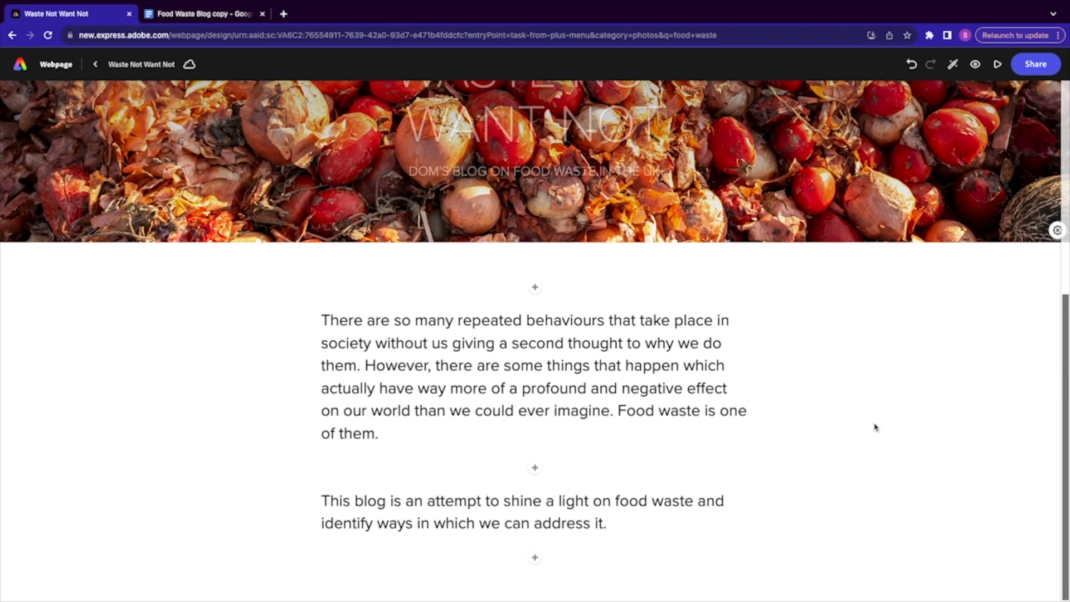
Step: Add a split layout below the introduction and copy the "How much food do we waste?" section from the Google Docs draft into its text side
{"action": "left_click", "coordinate": [536, 560]}
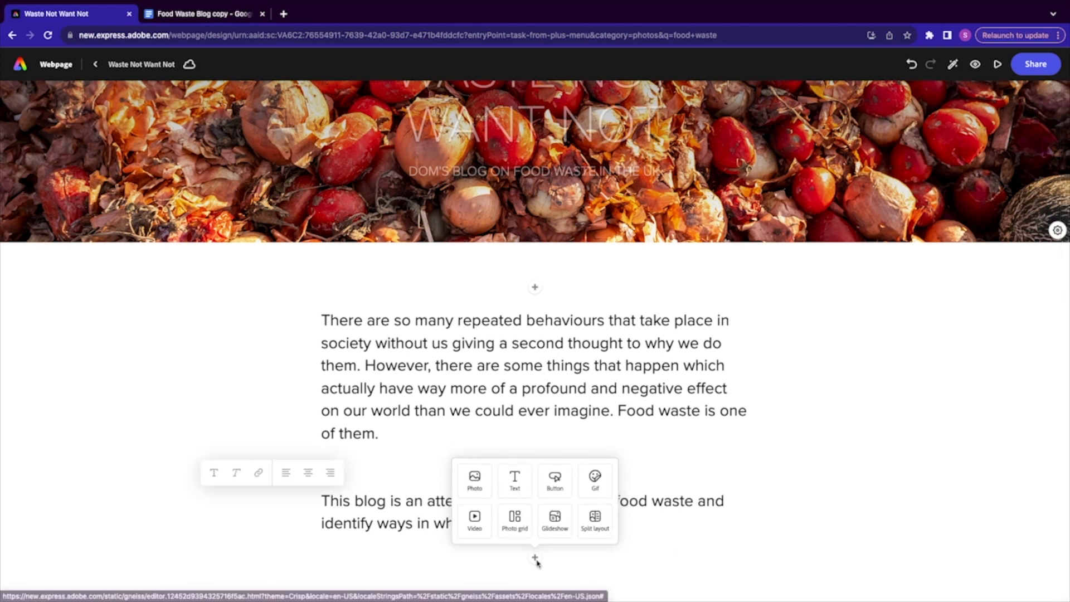
{"action": "left_click", "coordinate": [593, 521]}
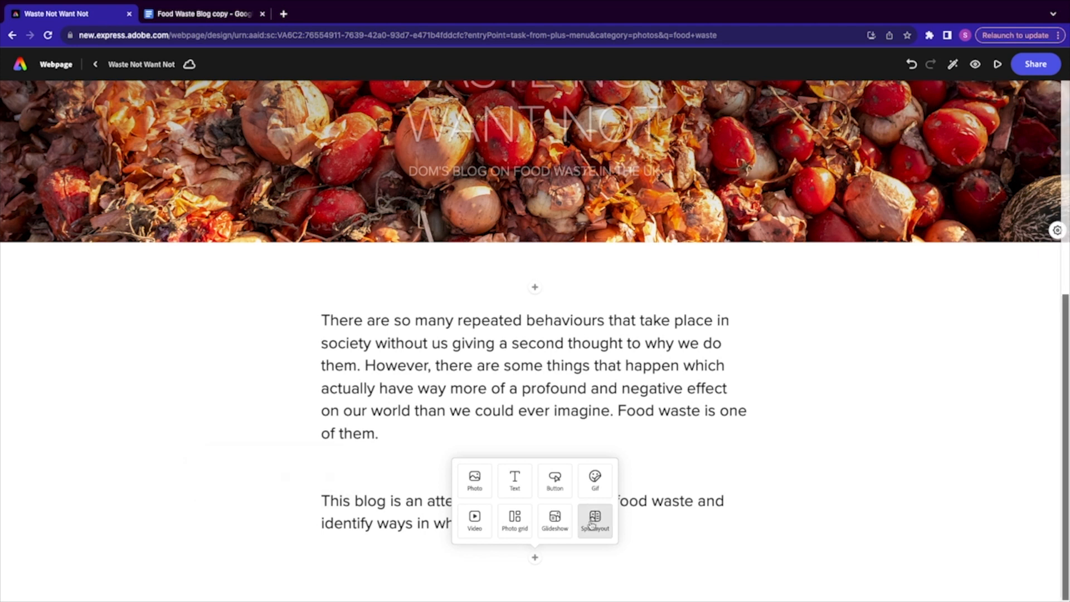
{"action": "left_click", "coordinate": [198, 16]}
{"action": "left_click_drag", "start_coordinate": [357, 318], "coordinate": [586, 486]}
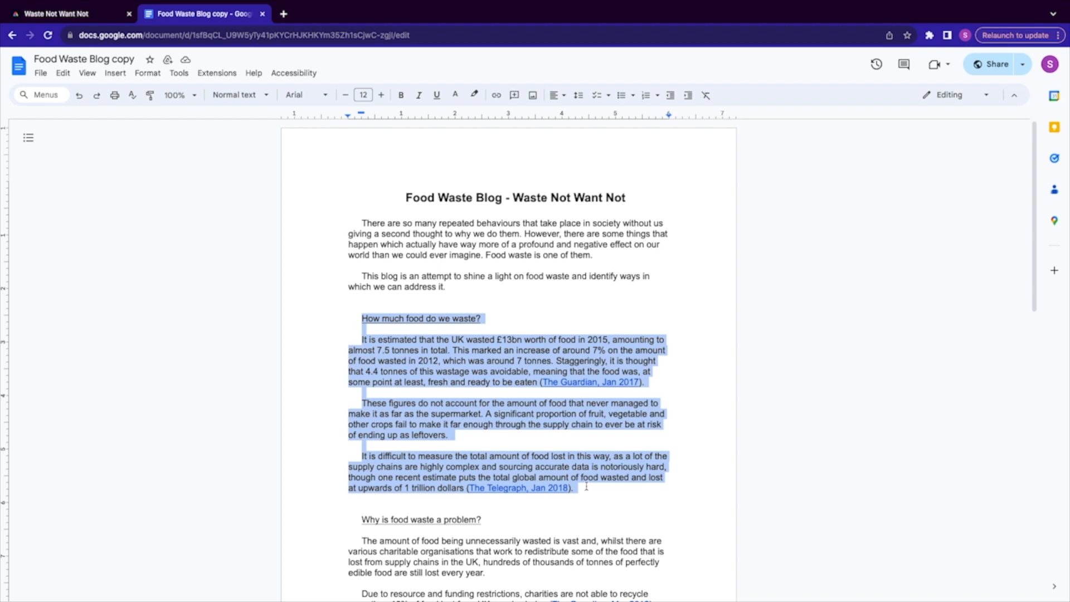
{"action": "left_click", "coordinate": [66, 15]}
{"action": "left_click", "coordinate": [800, 342]}
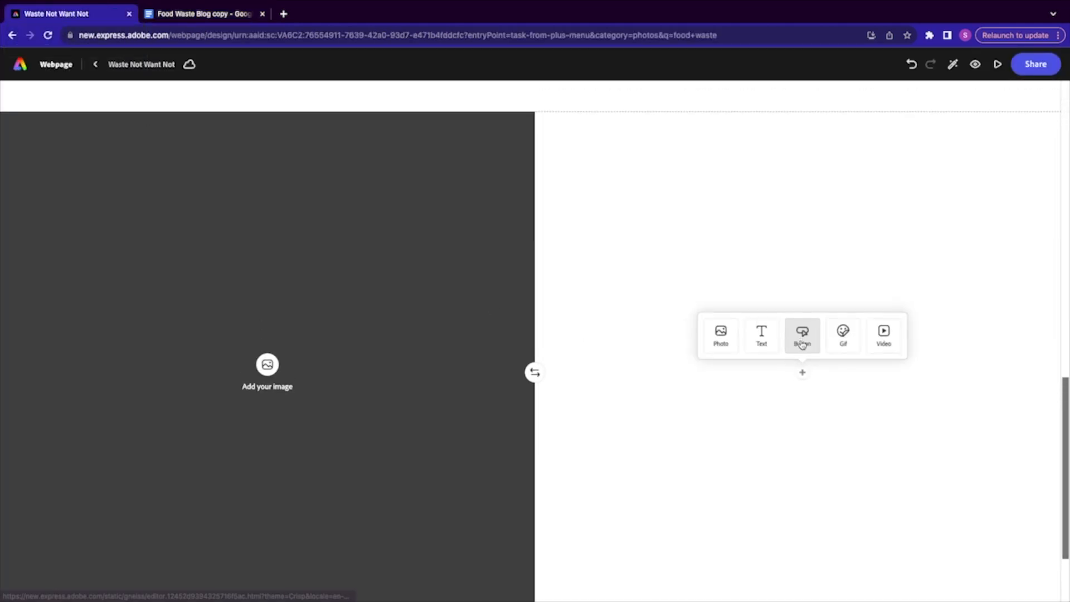
{"action": "left_click", "coordinate": [770, 343]}
{"action": "key", "text": "super+v"}
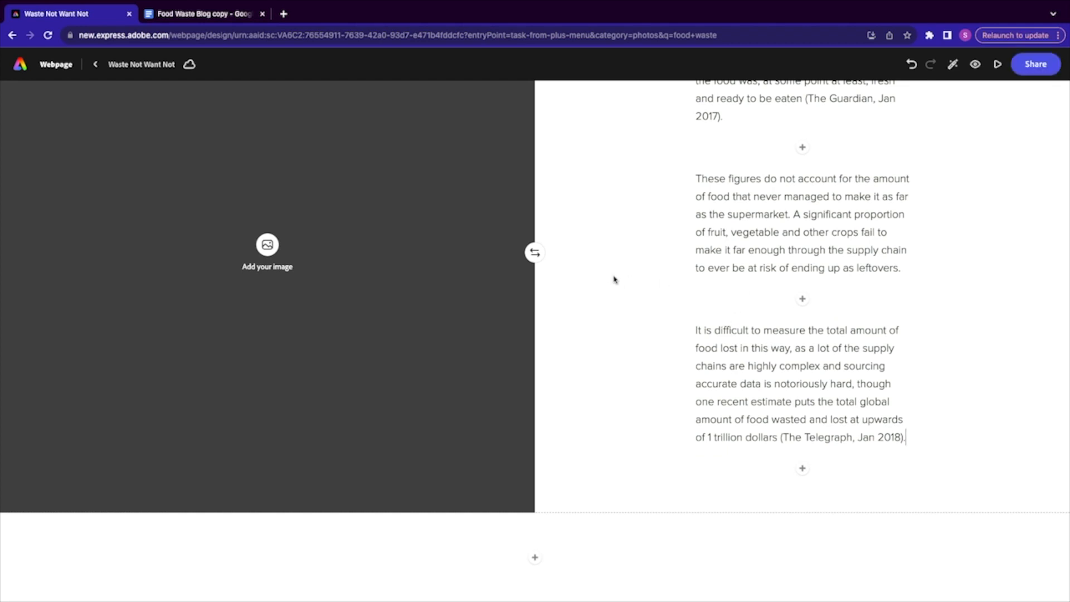
Step: Format the "How much food do we waste?" heading in the split layout with the H2 style
{"action": "scroll", "coordinate": [614, 279], "scroll_direction": "up", "scroll_amount": 6}
{"action": "scroll", "coordinate": [614, 279], "scroll_direction": "down", "scroll_amount": 4}
{"action": "scroll", "coordinate": [614, 279], "scroll_direction": "up", "scroll_amount": 3}
{"action": "scroll", "coordinate": [614, 279], "scroll_direction": "up", "scroll_amount": 1}
{"action": "left_click", "coordinate": [712, 195]}
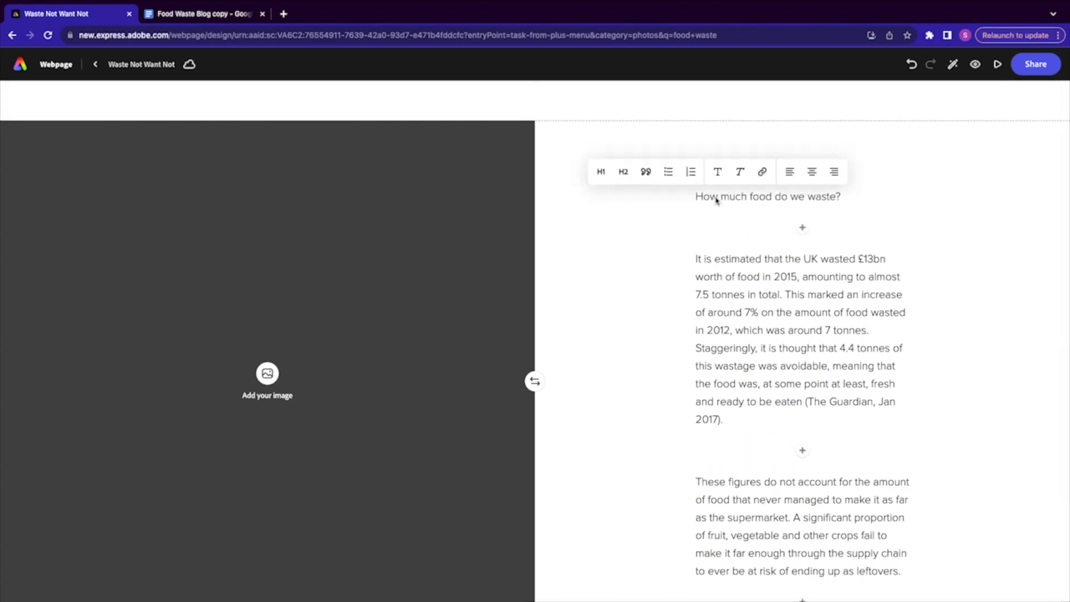
{"action": "left_click", "coordinate": [623, 173]}
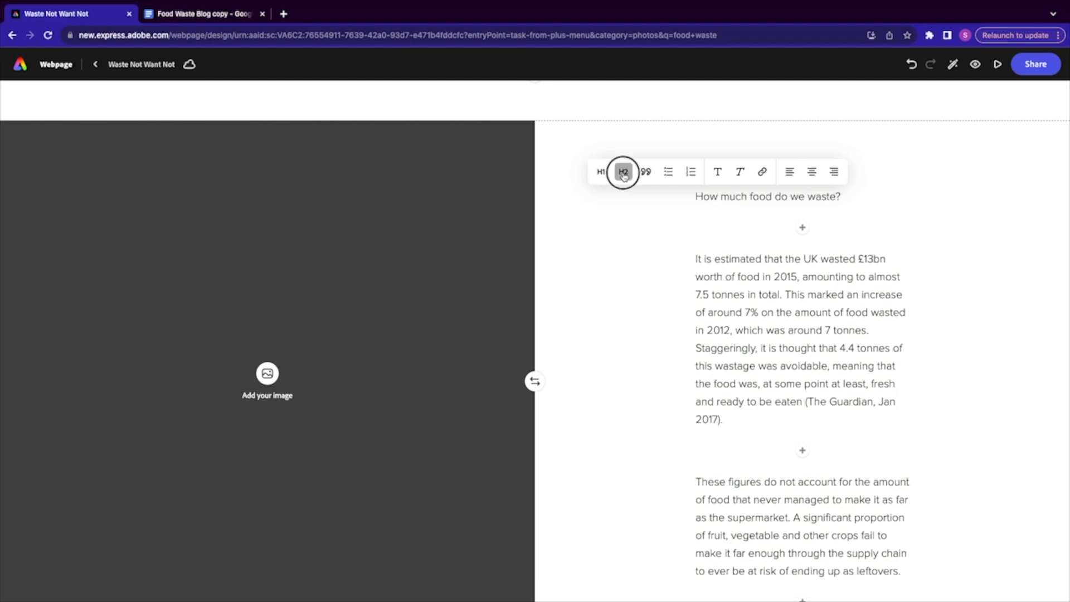
{"action": "left_click", "coordinate": [600, 172]}
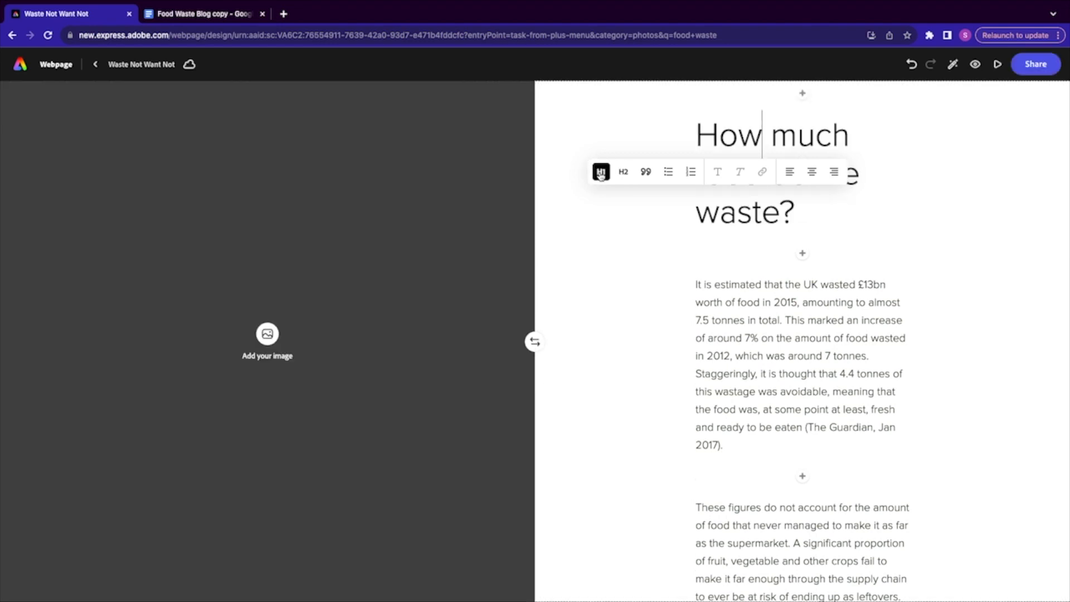
{"action": "left_click", "coordinate": [623, 173]}
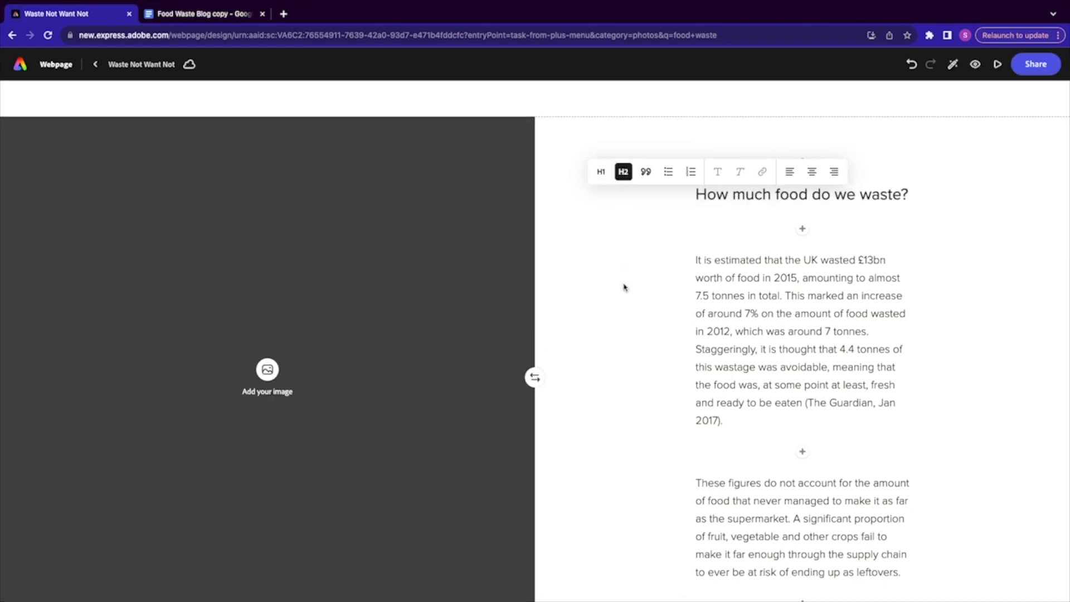
Step: Make the words "Staggeringly, it is thought that 4.4 tonnes of this wastage was avoidable" bold in the section's first paragraph
{"action": "scroll", "coordinate": [627, 299], "scroll_direction": "down", "scroll_amount": 2}
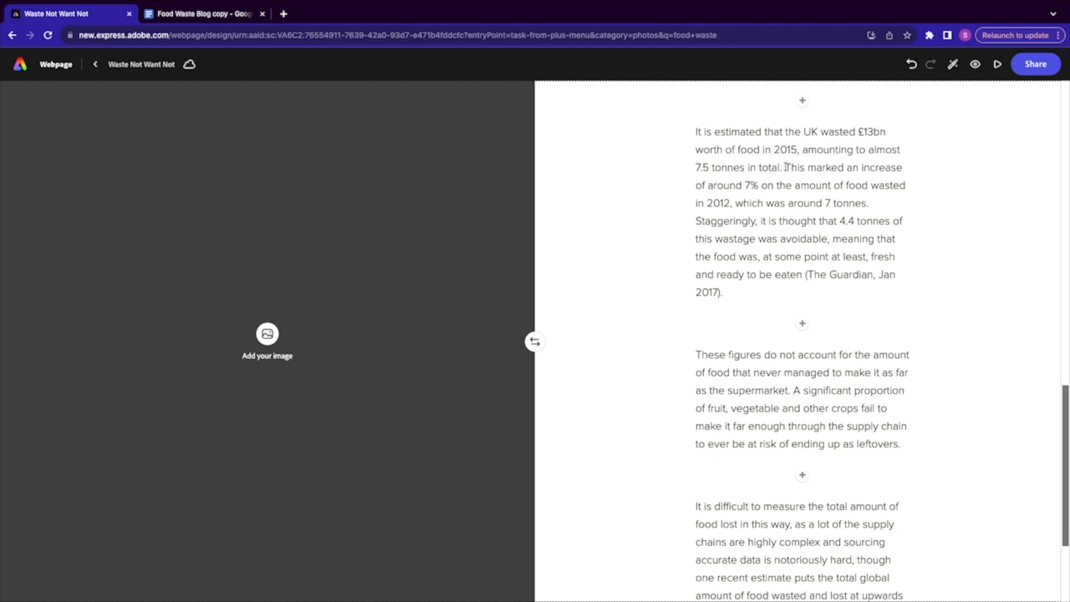
{"action": "left_click_drag", "start_coordinate": [696, 222], "coordinate": [822, 244]}
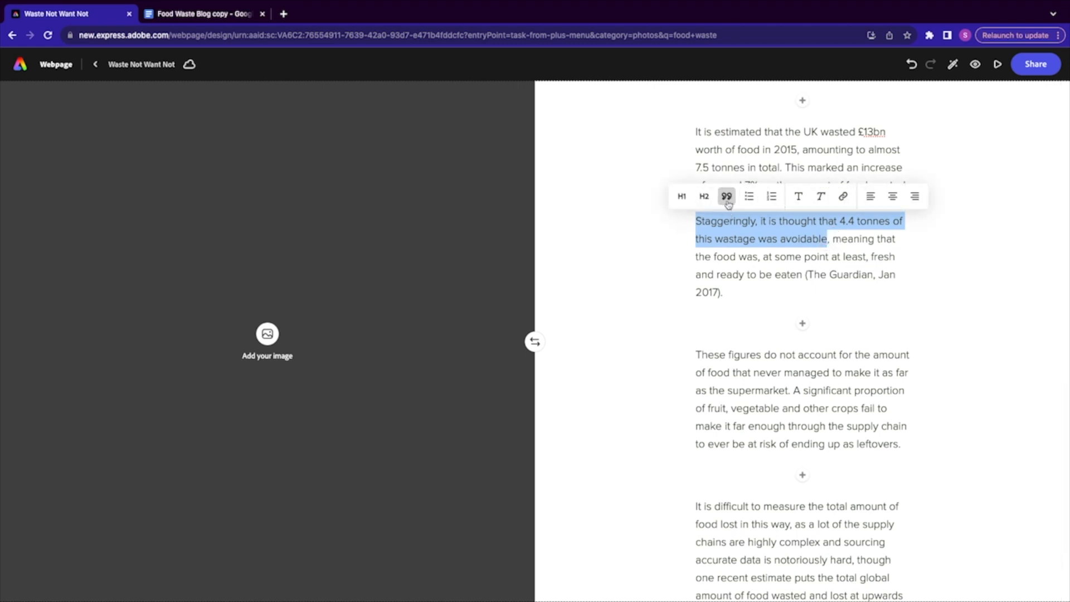
{"action": "left_click", "coordinate": [802, 199]}
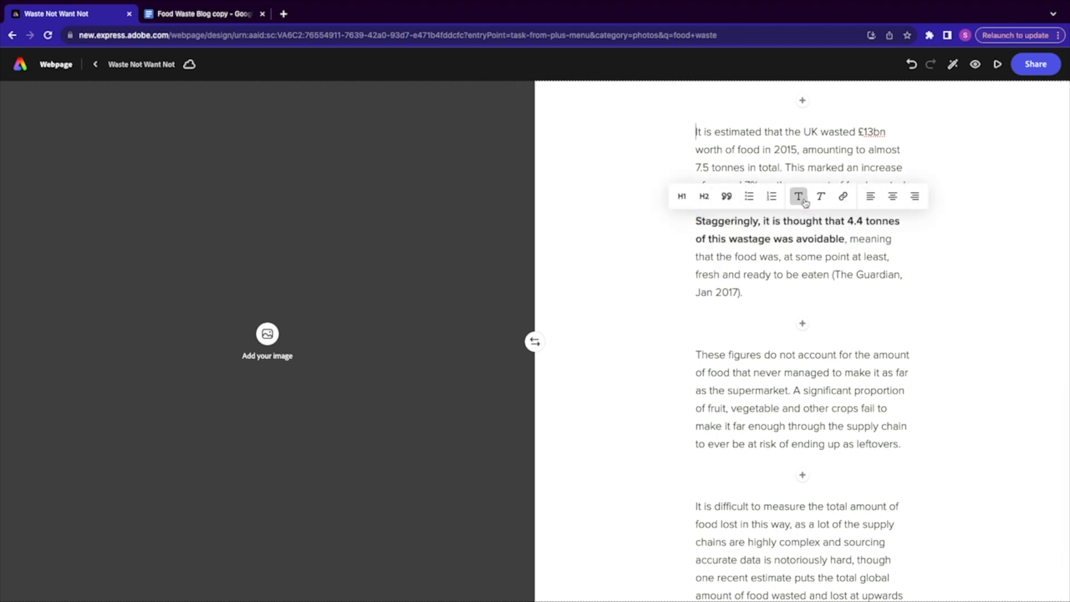
{"action": "left_click", "coordinate": [797, 245]}
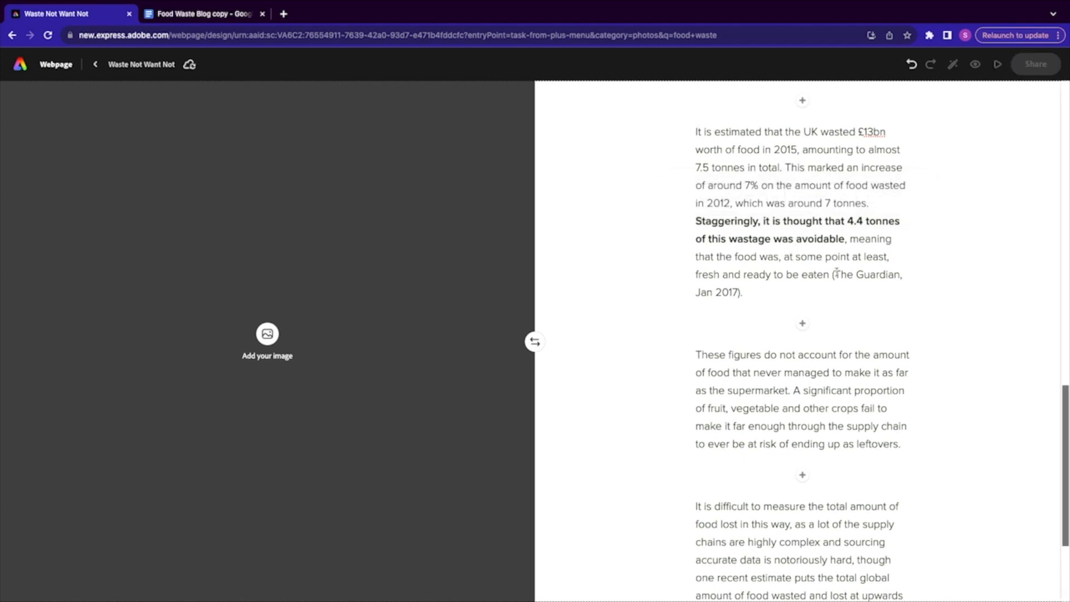
Step: Select the citation "The Guardian, Jan 2017" on the webpage and copy its link address from the Google Docs draft
{"action": "left_click", "coordinate": [836, 274]}
{"action": "left_click_drag", "start_coordinate": [835, 274], "coordinate": [736, 291]}
{"action": "left_click_drag", "start_coordinate": [736, 292], "coordinate": [738, 294]}
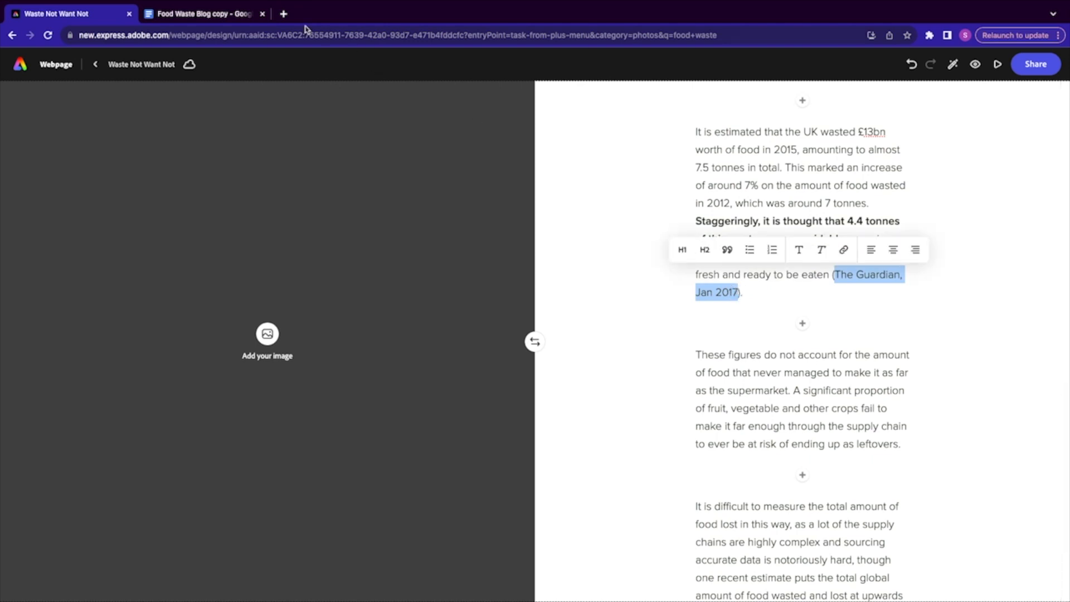
{"action": "left_click", "coordinate": [207, 12]}
{"action": "scroll", "coordinate": [619, 490], "scroll_direction": "down", "scroll_amount": 5}
{"action": "scroll", "coordinate": [631, 475], "scroll_direction": "down", "scroll_amount": 6}
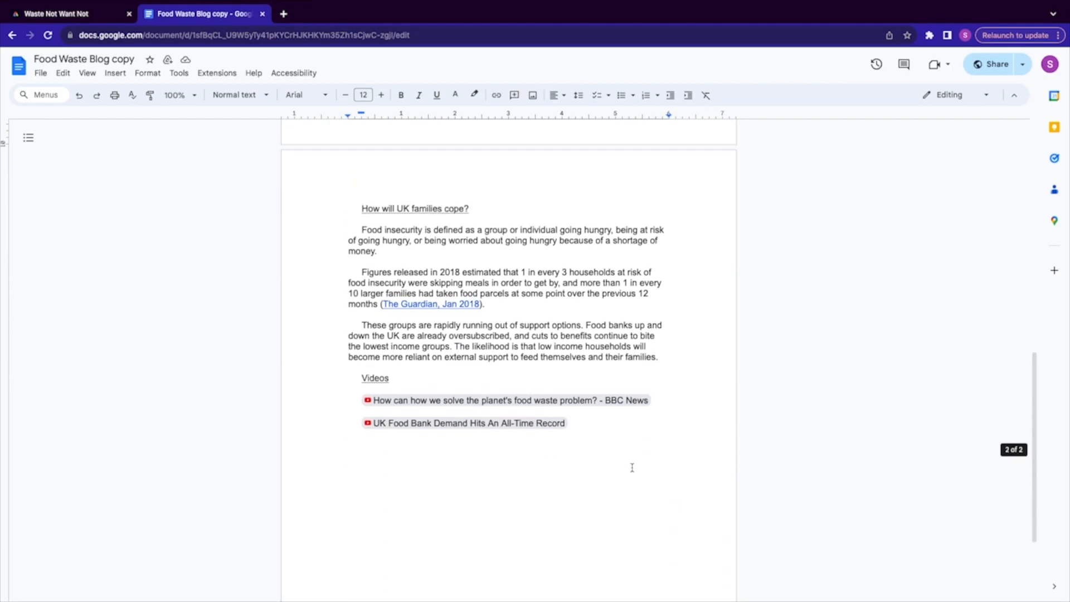
{"action": "scroll", "coordinate": [626, 460], "scroll_direction": "up", "scroll_amount": 3}
{"action": "scroll", "coordinate": [626, 461], "scroll_direction": "up", "scroll_amount": 6}
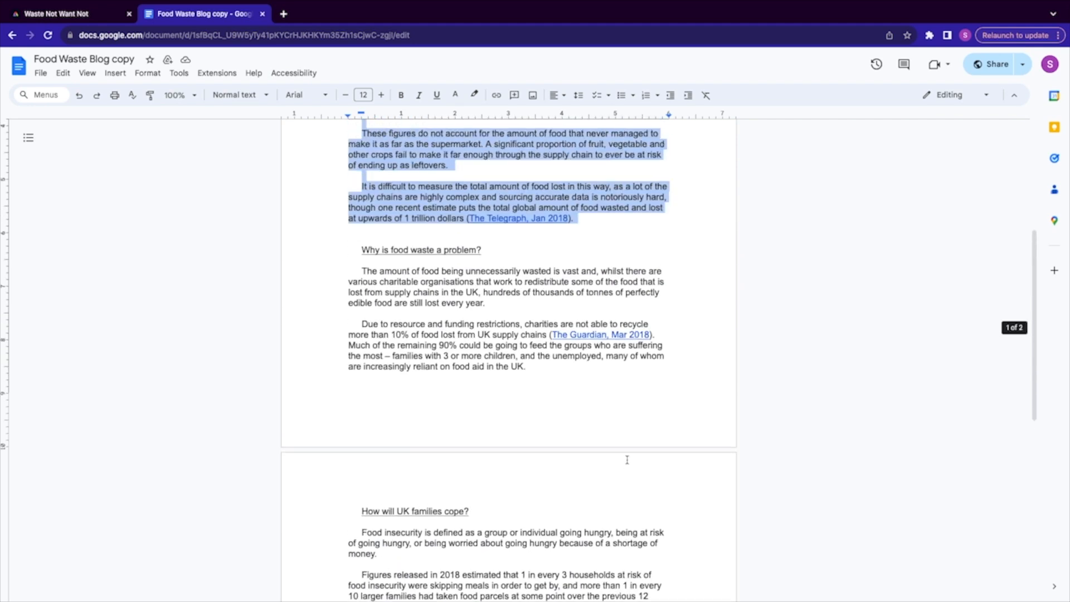
{"action": "left_click", "coordinate": [585, 213]}
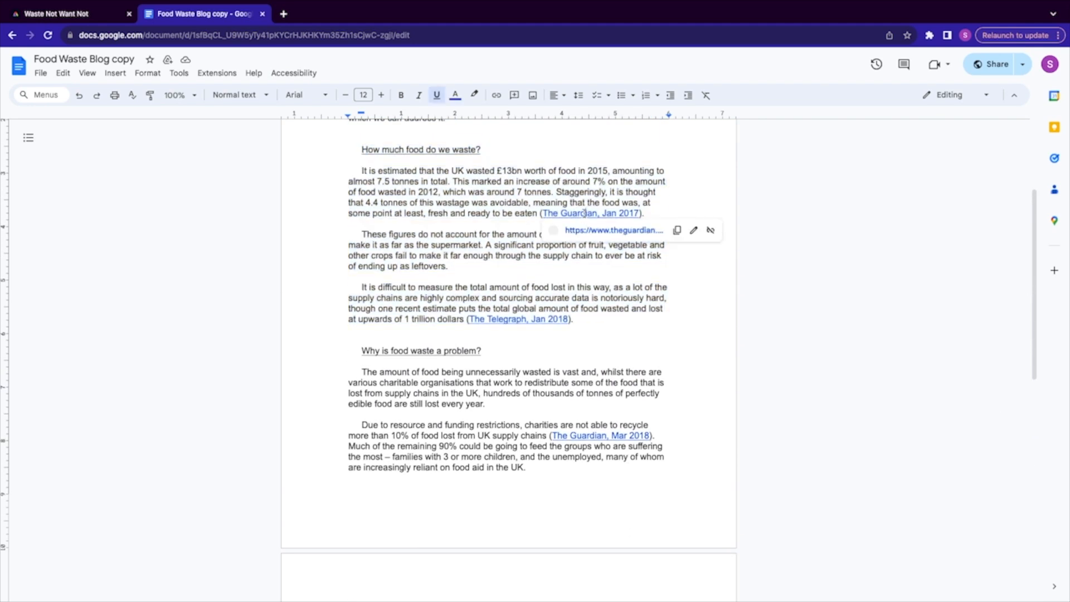
{"action": "left_click", "coordinate": [675, 230]}
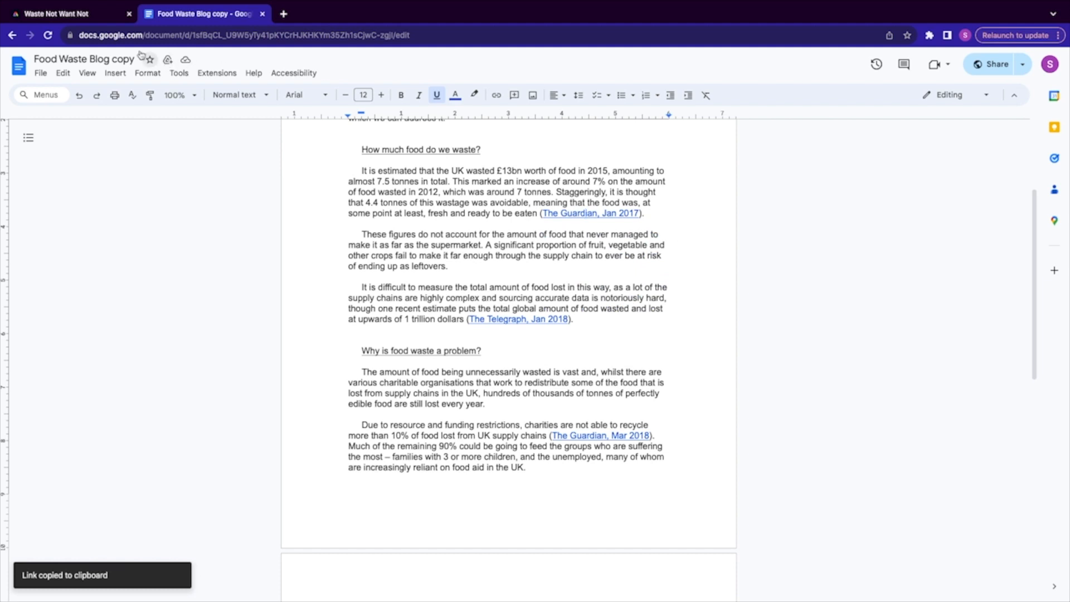
Step: Return to the Adobe Express webpage and link the selected Guardian citation to the copied article address
{"action": "left_click", "coordinate": [83, 13]}
{"action": "left_click", "coordinate": [842, 250]}
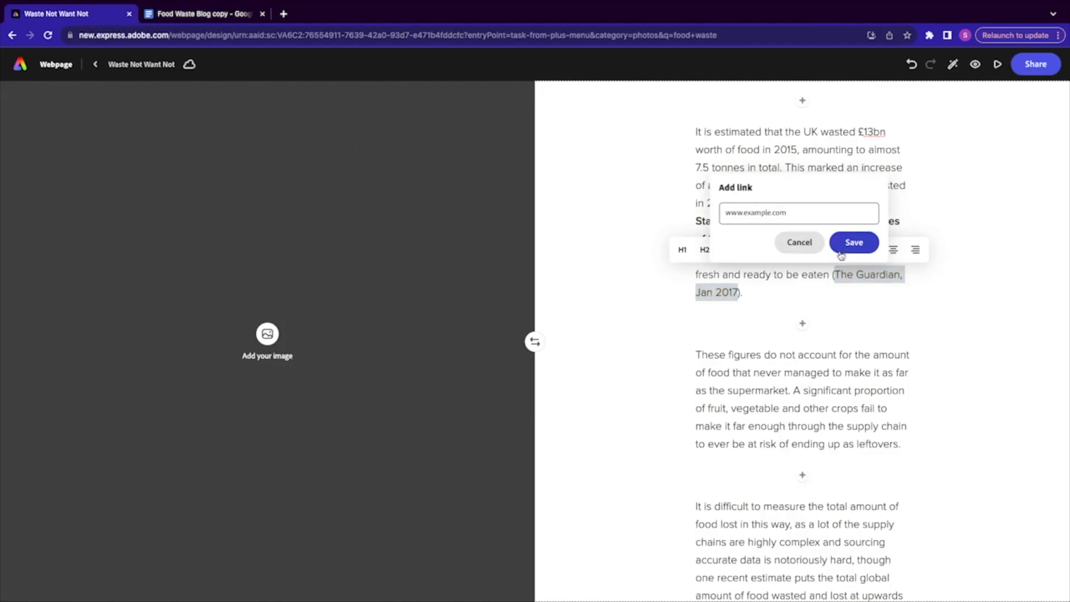
{"action": "left_click", "coordinate": [818, 215]}
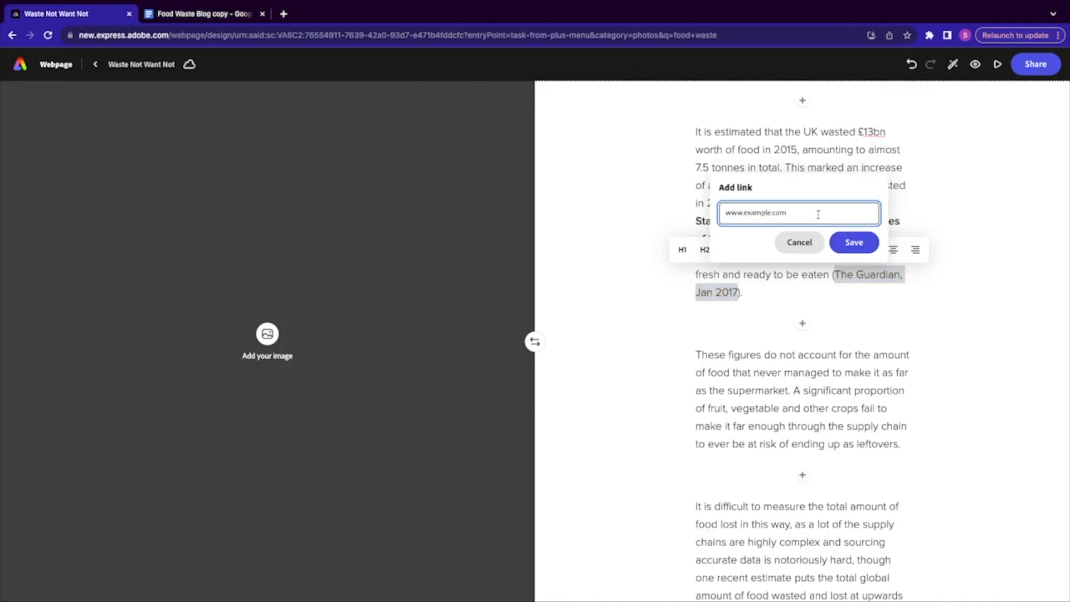
{"action": "key", "text": "ctrl+v"}
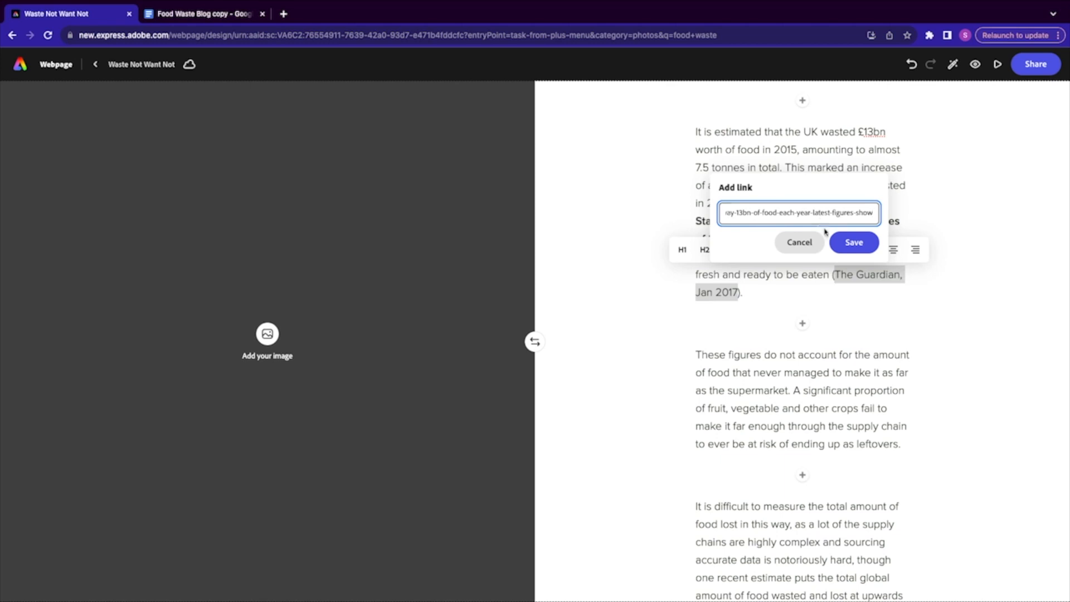
{"action": "left_click", "coordinate": [847, 247]}
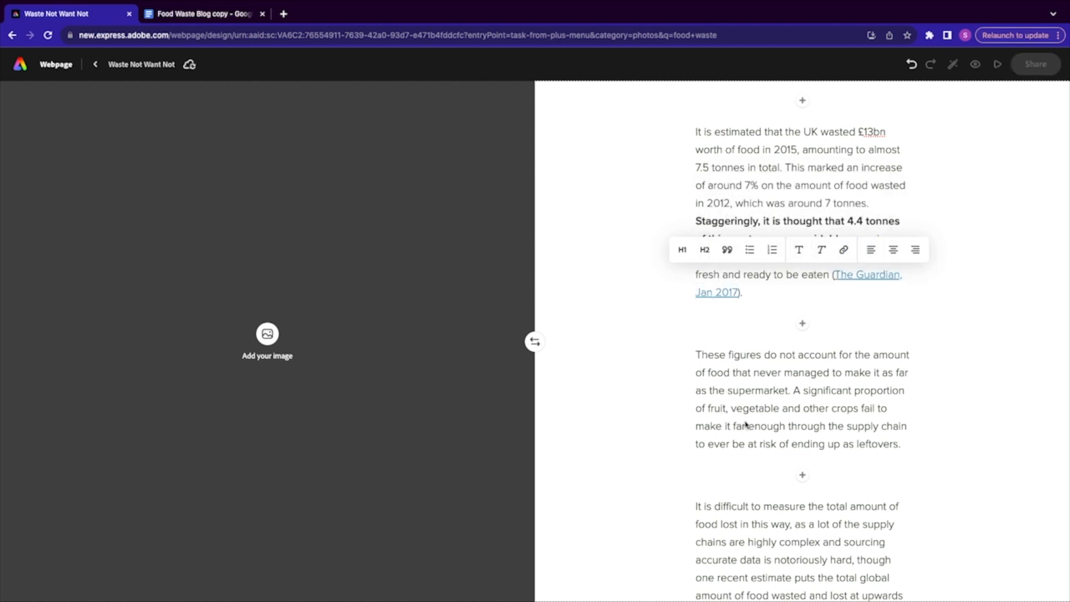
Step: Select the citation "The Telegraph, Jan 2018" on the webpage and copy its link address from the Google Docs draft
{"action": "scroll", "coordinate": [653, 419], "scroll_direction": "down", "scroll_amount": 3}
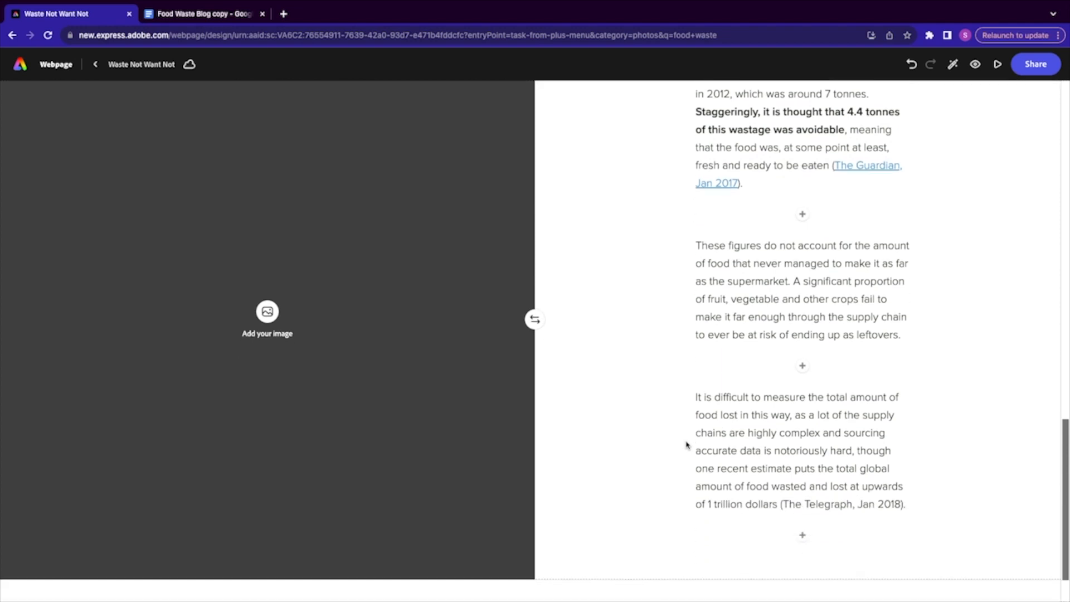
{"action": "left_click_drag", "start_coordinate": [783, 456], "coordinate": [901, 457]}
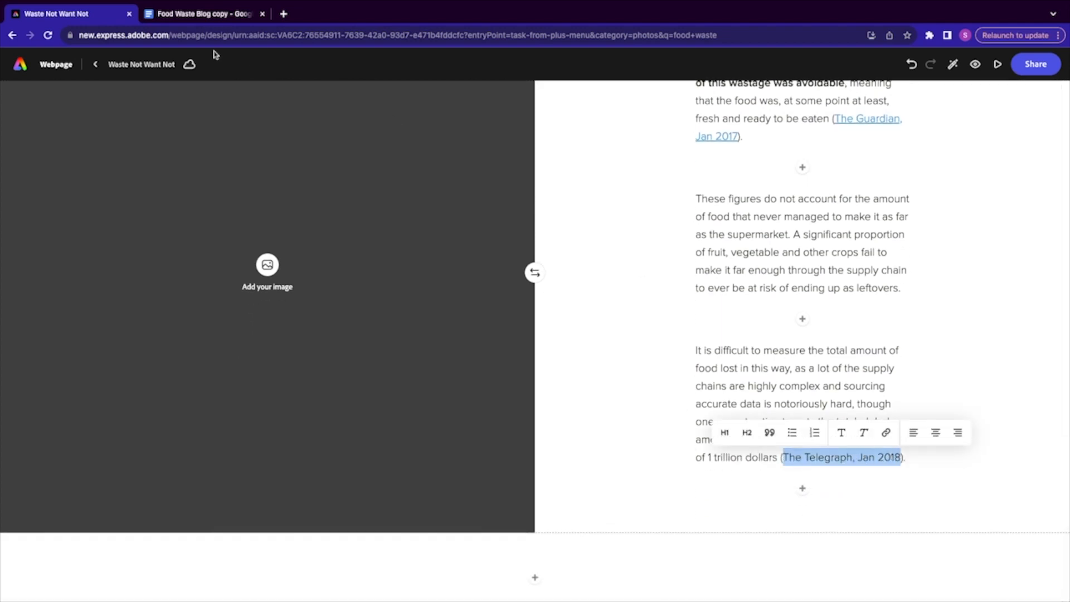
{"action": "left_click", "coordinate": [200, 15]}
{"action": "left_click", "coordinate": [504, 320]}
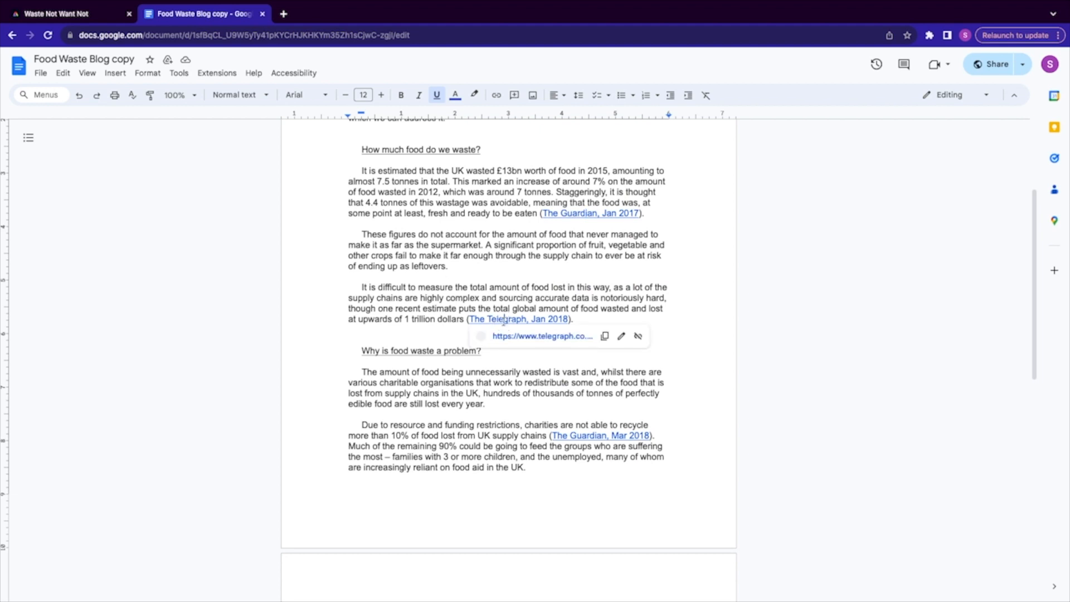
{"action": "left_click", "coordinate": [606, 339]}
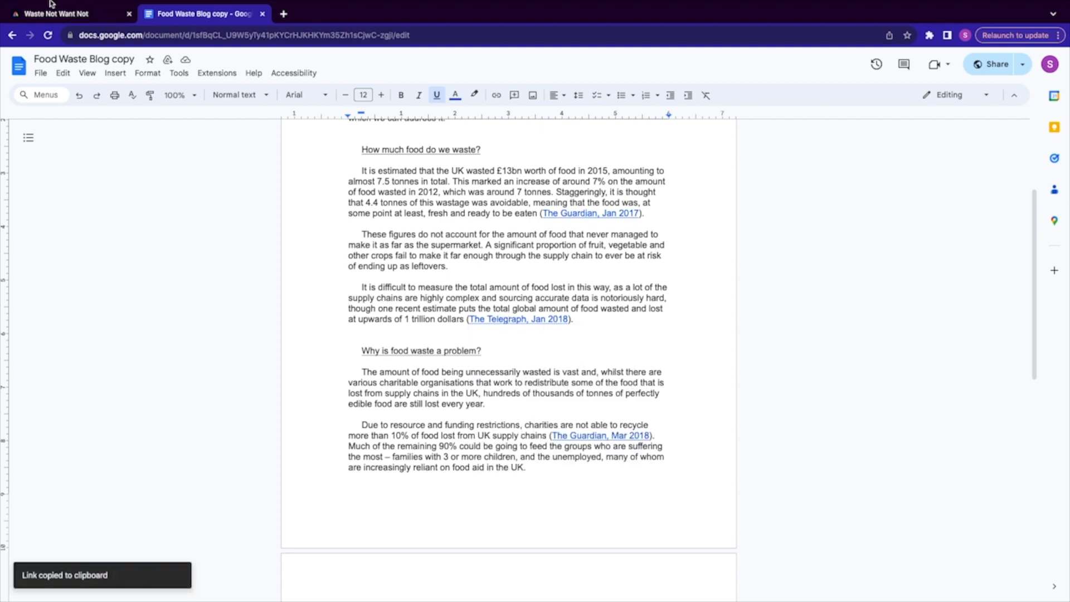
Step: Return to the Adobe Express webpage and delete the bracketed Telegraph citation after "1 trillion dollars", keeping the full stop
{"action": "left_click", "coordinate": [56, 21]}
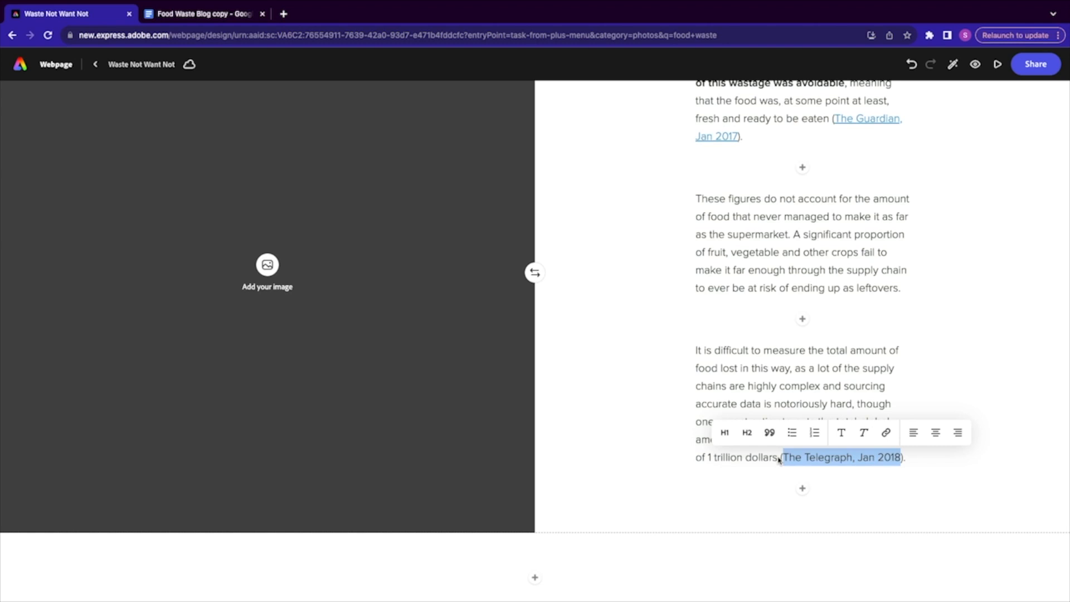
{"action": "left_click_drag", "start_coordinate": [779, 459], "coordinate": [902, 462]}
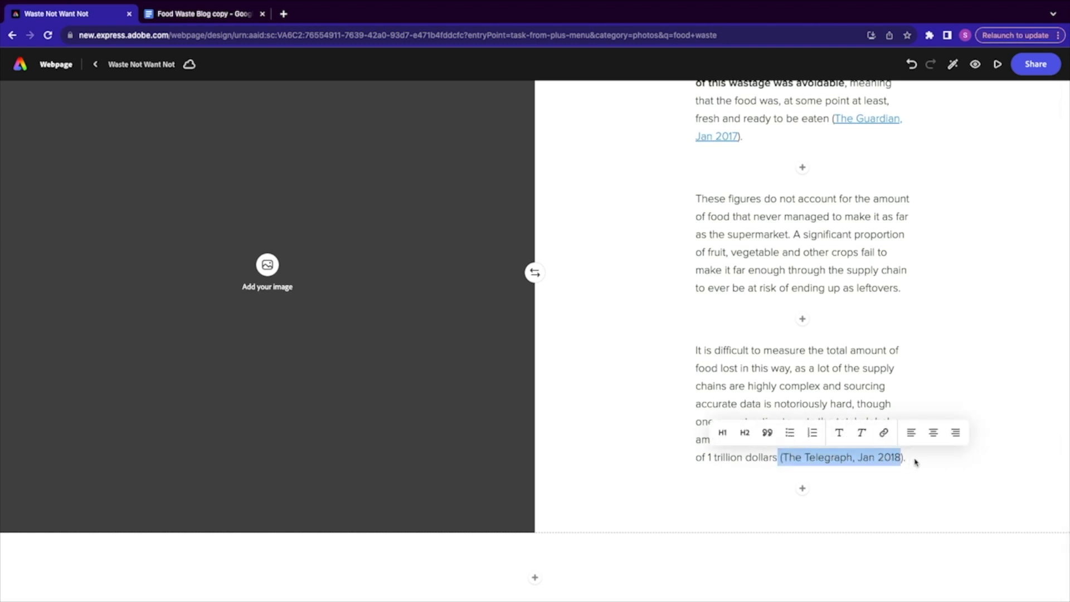
{"action": "key", "text": "BackSpace"}
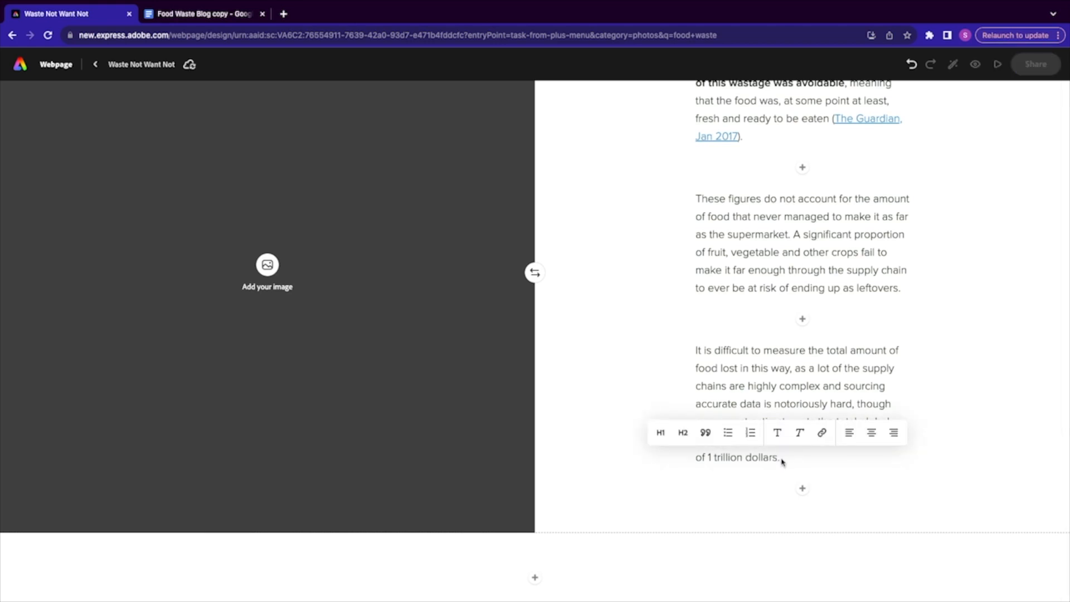
Step: Add a centred button below the last paragraph with the text "Read more in The Telegraph" and the copied Telegraph address as its URL
{"action": "left_click", "coordinate": [803, 490]}
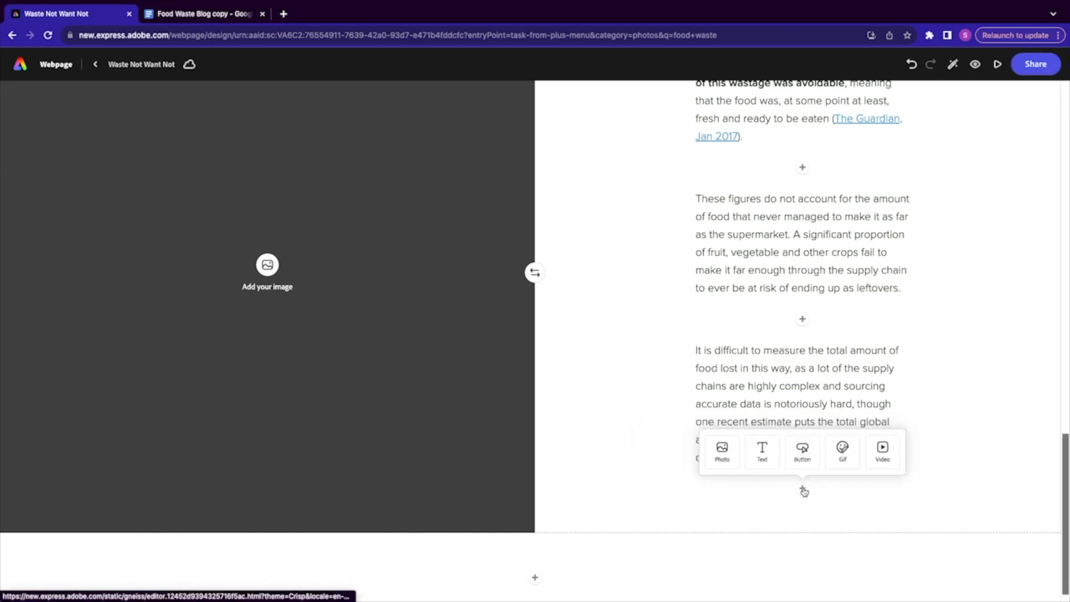
{"action": "left_click", "coordinate": [802, 449]}
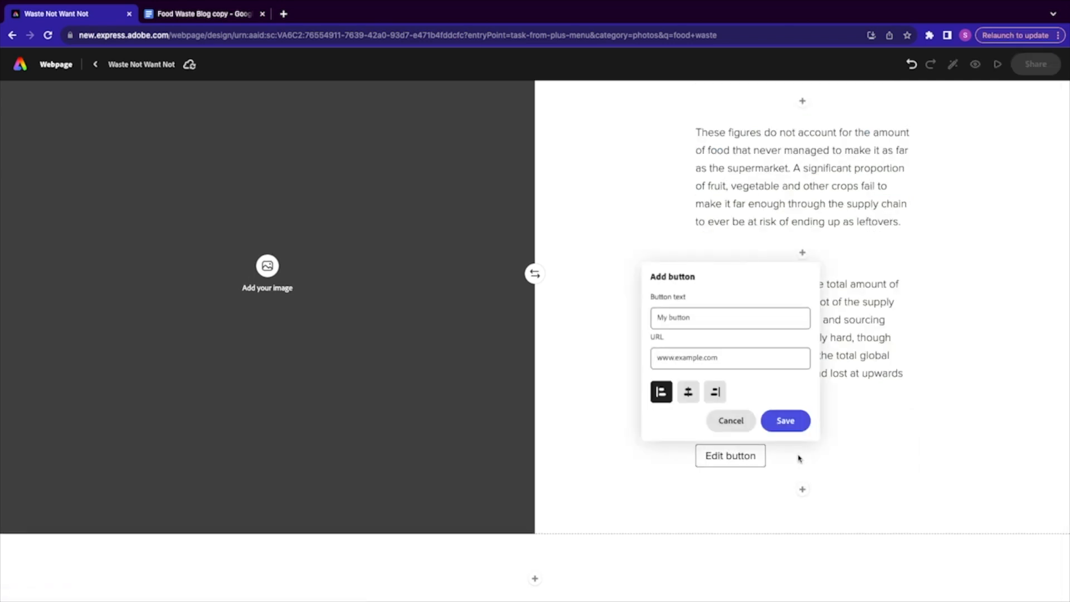
{"action": "left_click", "coordinate": [685, 315]}
{"action": "type", "text": "Read more in The Telegraph"}
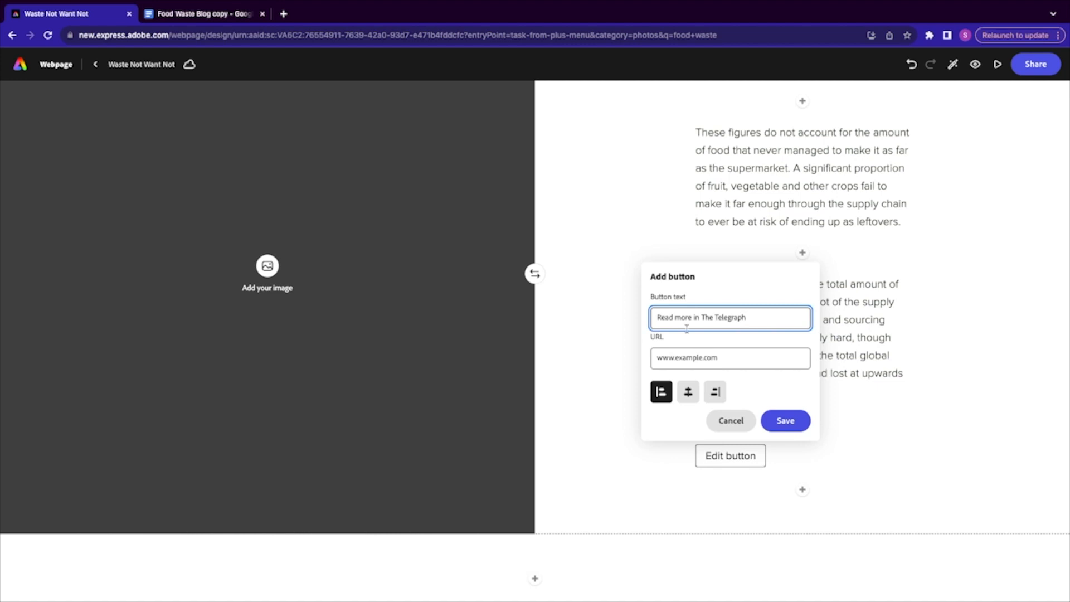
{"action": "left_click", "coordinate": [695, 363]}
{"action": "key", "text": "ctrl+v"}
{"action": "left_click", "coordinate": [687, 394]}
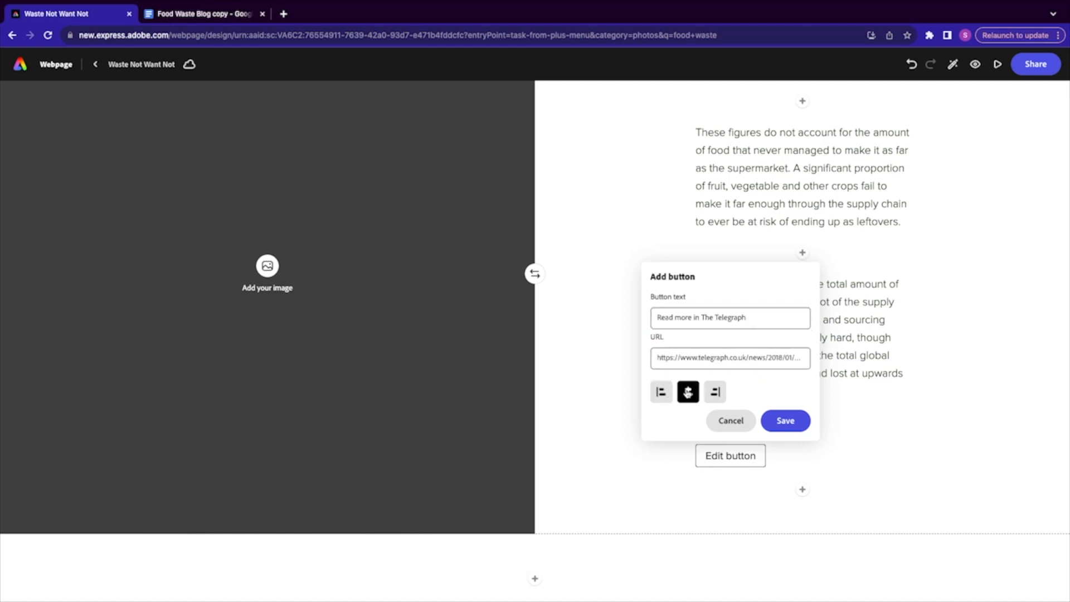
{"action": "left_click", "coordinate": [784, 420]}
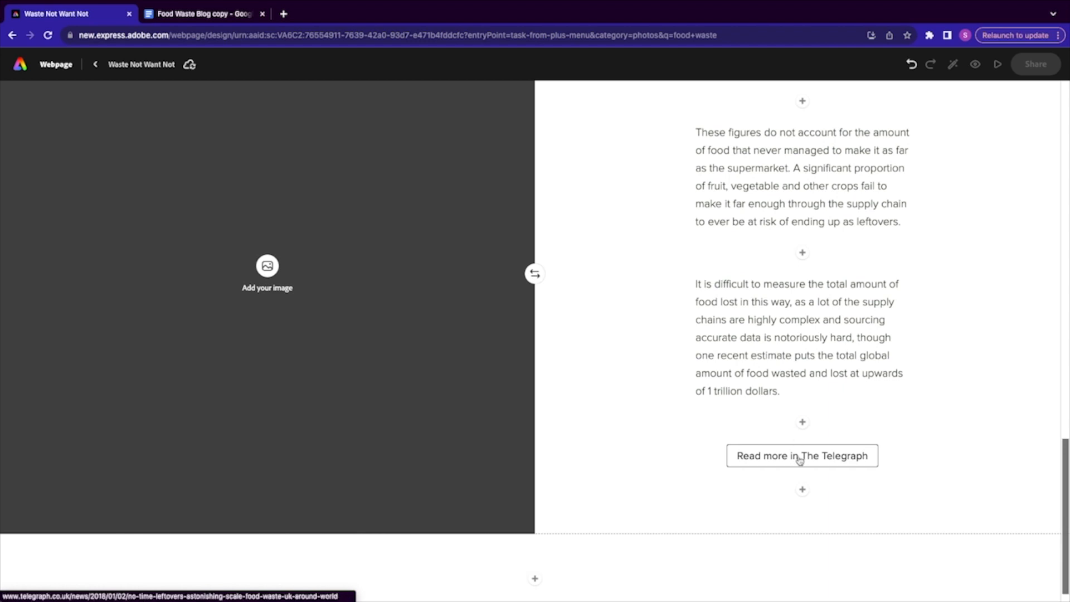
{"action": "scroll", "coordinate": [780, 334], "scroll_direction": "up", "scroll_amount": 2}
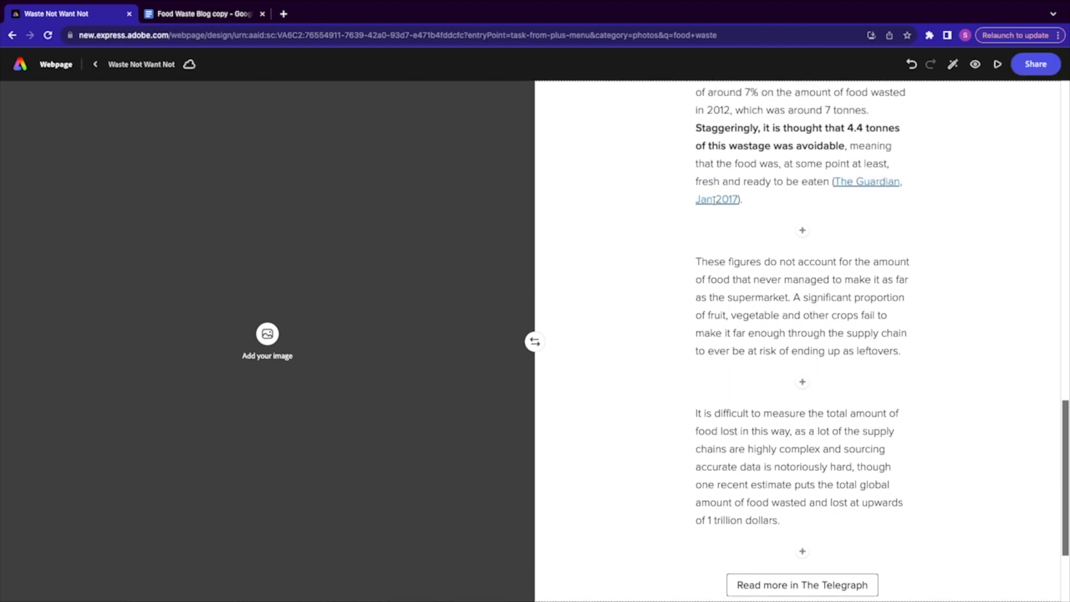
Step: Fill the empty image half beside "How much food do we waste?" with the stock photo of vegetables spilling from a green bin
{"action": "scroll", "coordinate": [855, 530], "scroll_direction": "down", "scroll_amount": 2}
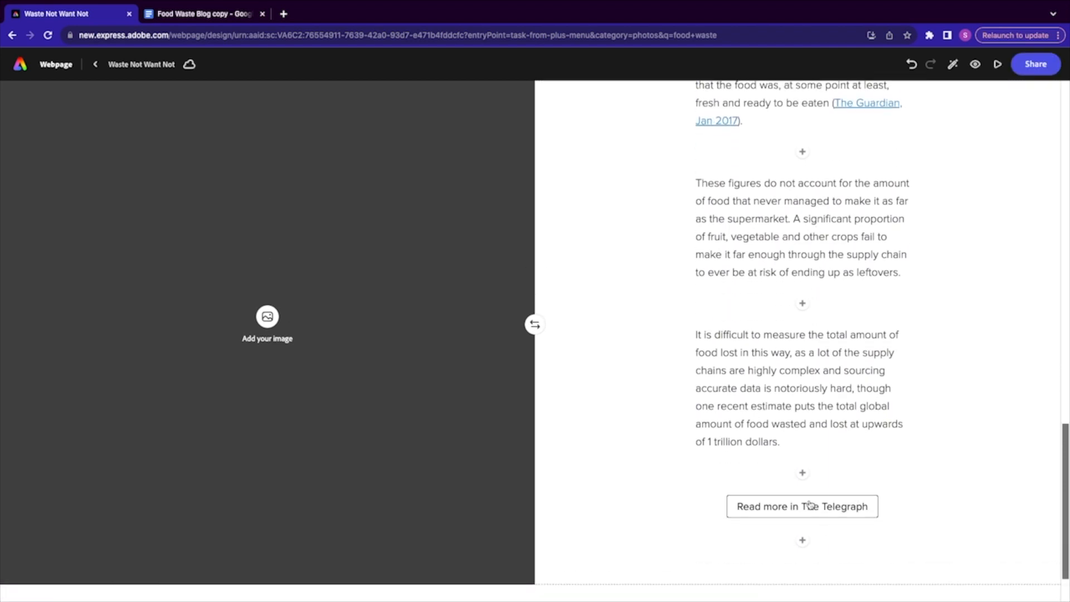
{"action": "scroll", "coordinate": [596, 326], "scroll_direction": "up", "scroll_amount": 5}
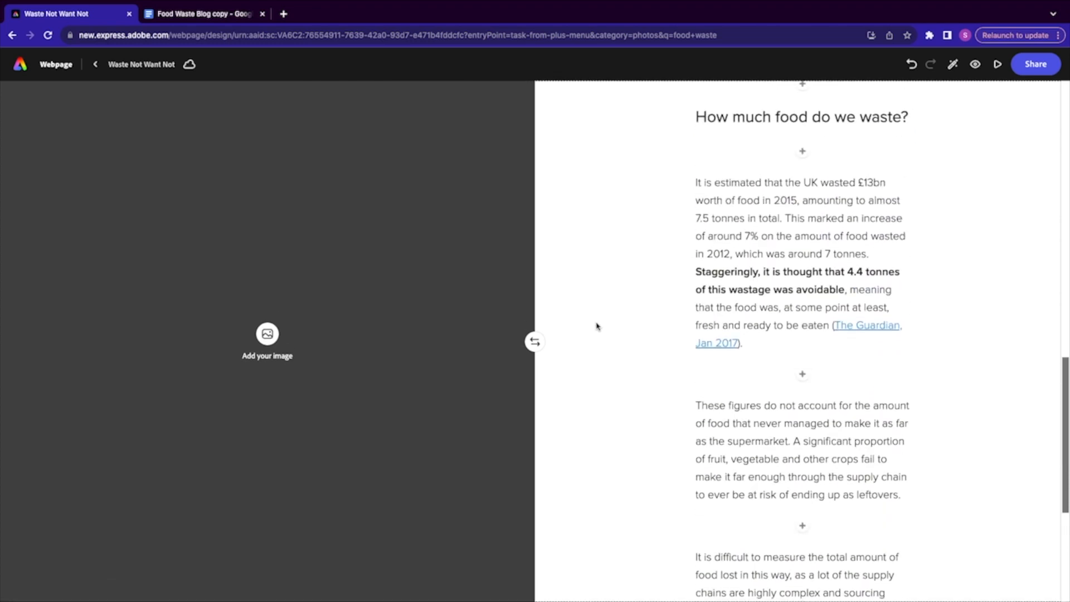
{"action": "left_click", "coordinate": [268, 378]}
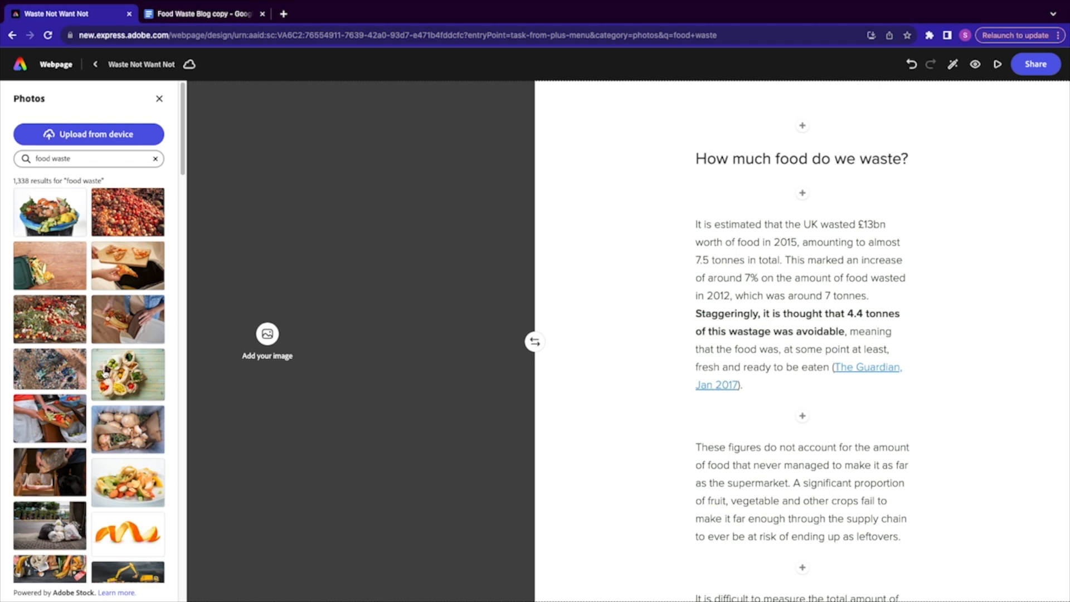
{"action": "scroll", "coordinate": [78, 379], "scroll_direction": "down", "scroll_amount": 4}
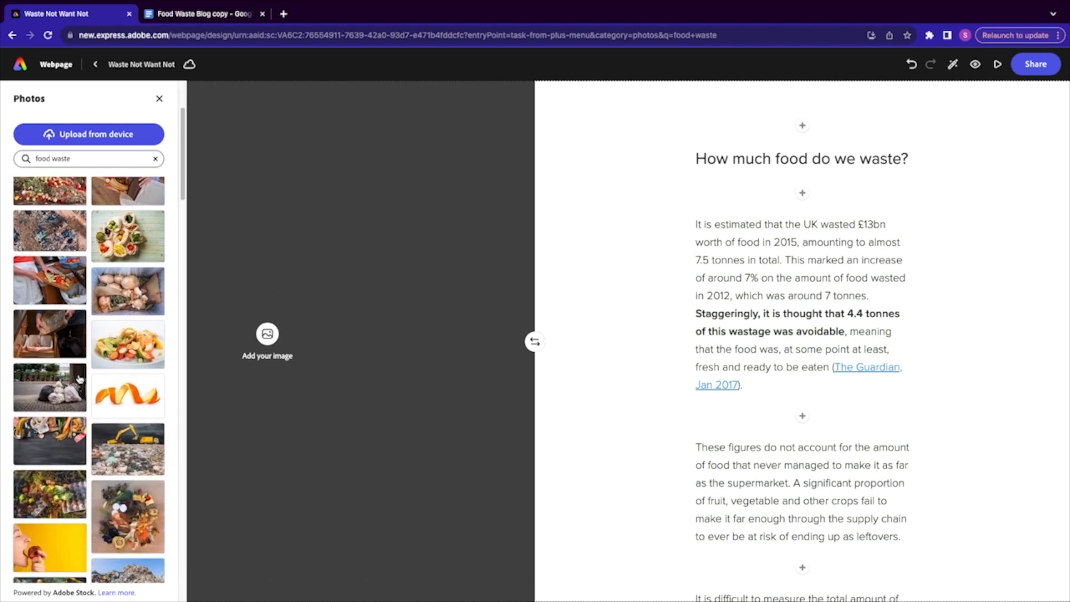
{"action": "scroll", "coordinate": [79, 379], "scroll_direction": "down", "scroll_amount": 3}
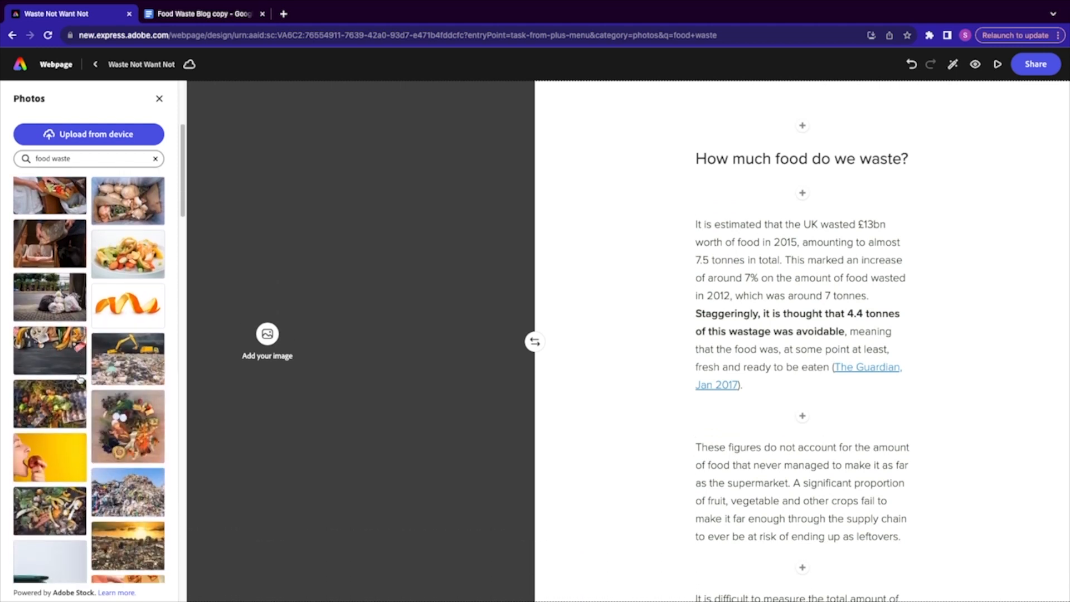
{"action": "left_click", "coordinate": [60, 379]}
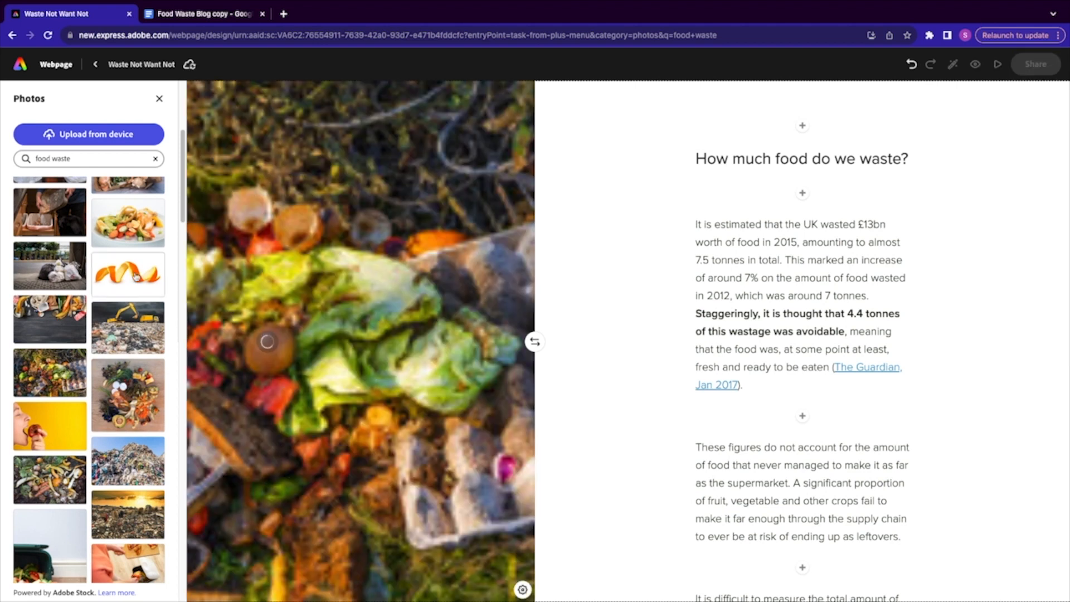
{"action": "scroll", "coordinate": [61, 473], "scroll_direction": "down", "scroll_amount": 2}
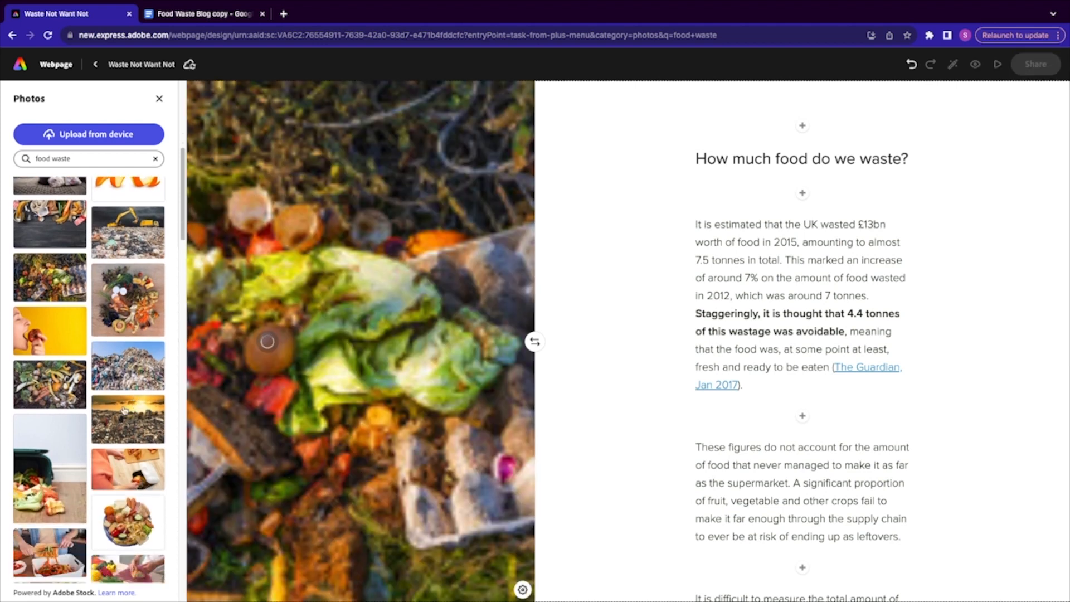
{"action": "left_click", "coordinate": [40, 476]}
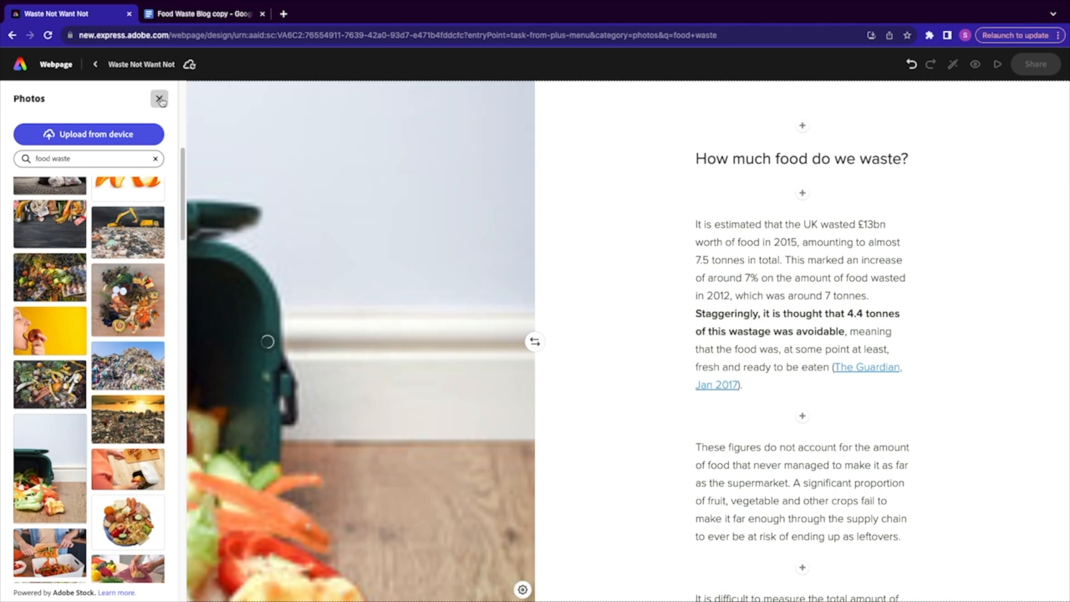
{"action": "left_click", "coordinate": [159, 99]}
Step: Set the green bin photo's focal point at its far left edge and save it
{"action": "scroll", "coordinate": [218, 474], "scroll_direction": "down", "scroll_amount": 2}
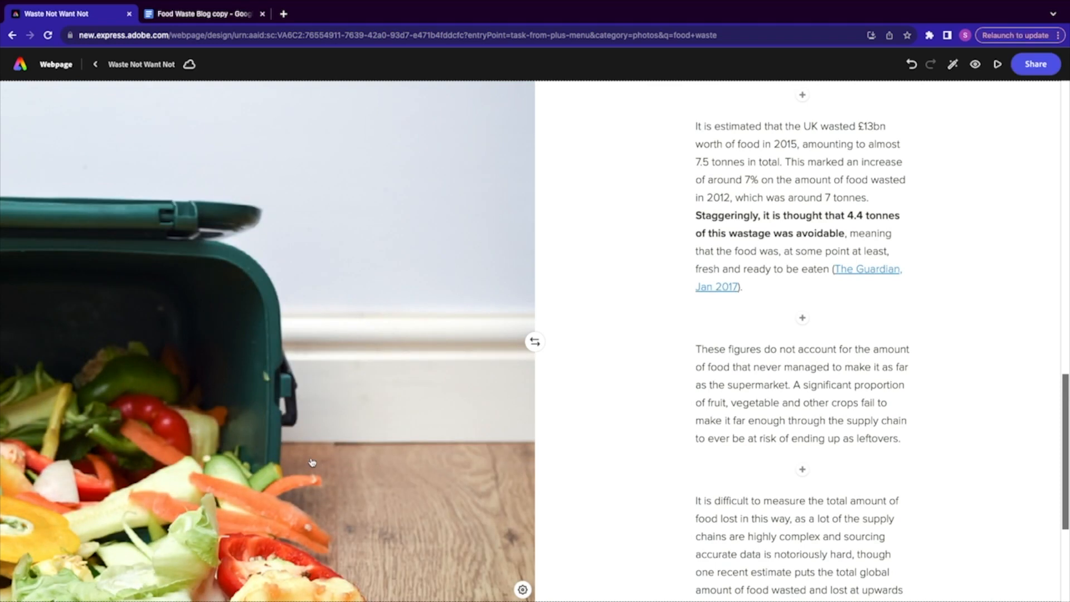
{"action": "mouse_move", "coordinate": [306, 467]}
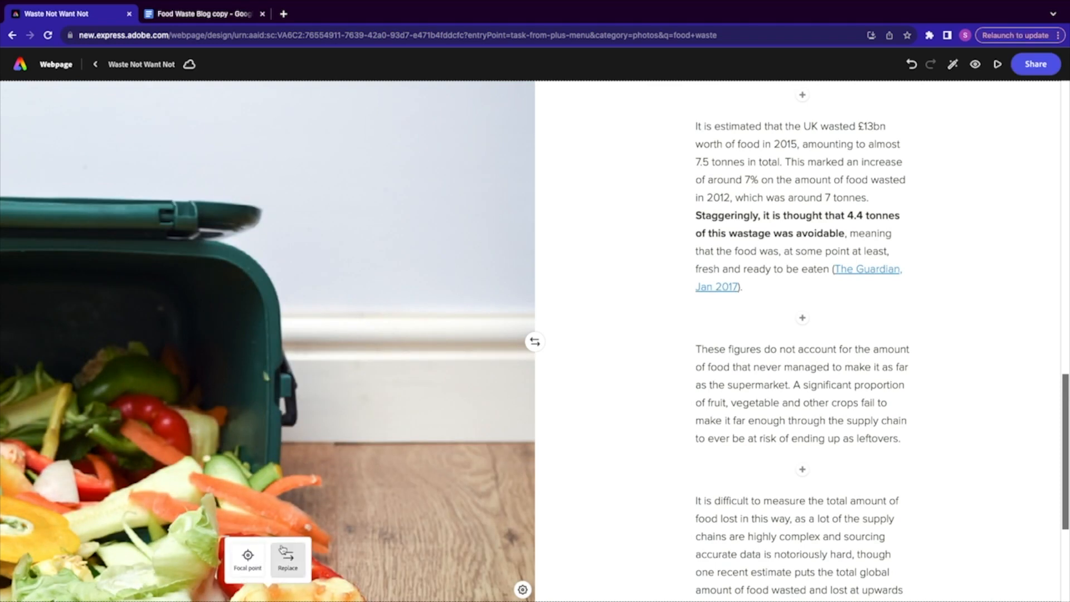
{"action": "left_click", "coordinate": [258, 556]}
{"action": "left_click_drag", "start_coordinate": [533, 341], "coordinate": [4, 319]}
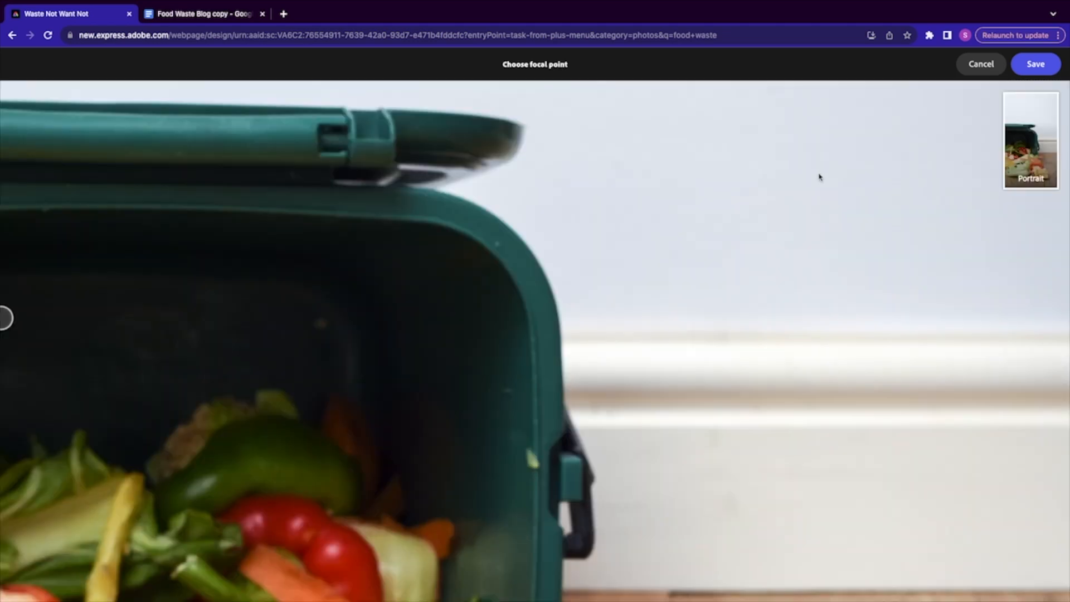
{"action": "left_click", "coordinate": [1034, 64]}
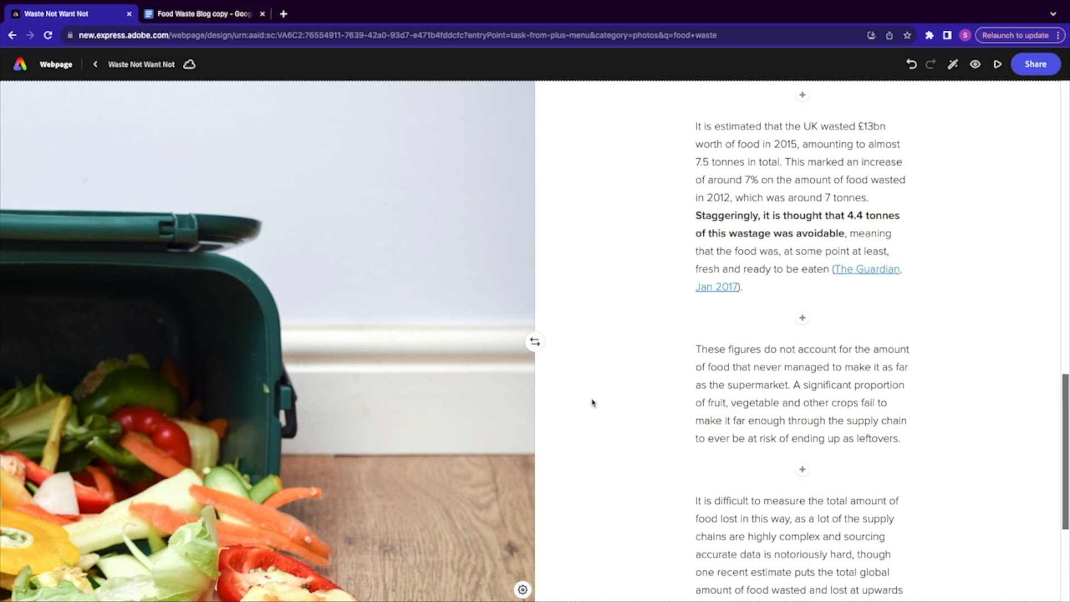
Step: Insert a glideshow below the split layout and copy the "Why is food waste a problem?" section from the Google Docs draft
{"action": "scroll", "coordinate": [592, 403], "scroll_direction": "down", "scroll_amount": 5}
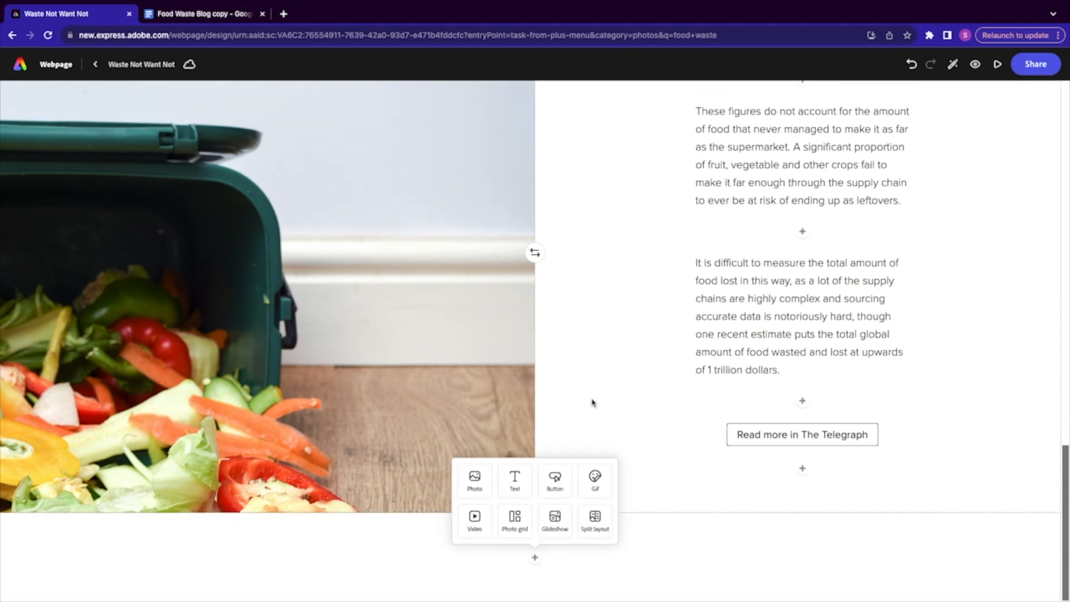
{"action": "left_click", "coordinate": [553, 521]}
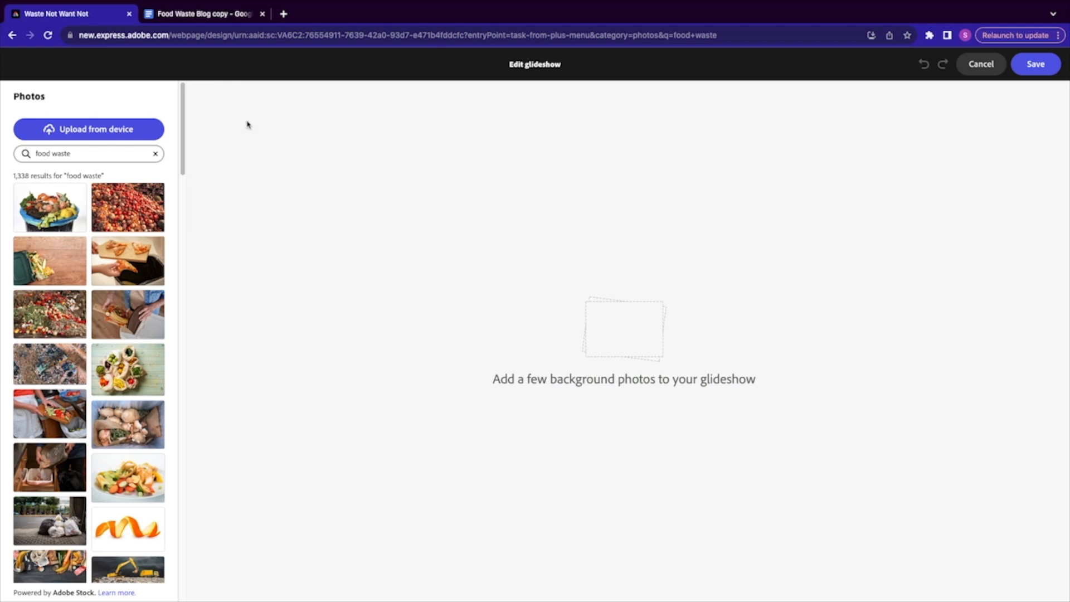
{"action": "left_click", "coordinate": [199, 15]}
{"action": "left_click_drag", "start_coordinate": [358, 350], "coordinate": [543, 416]}
{"action": "key", "text": "ctrl+c"}
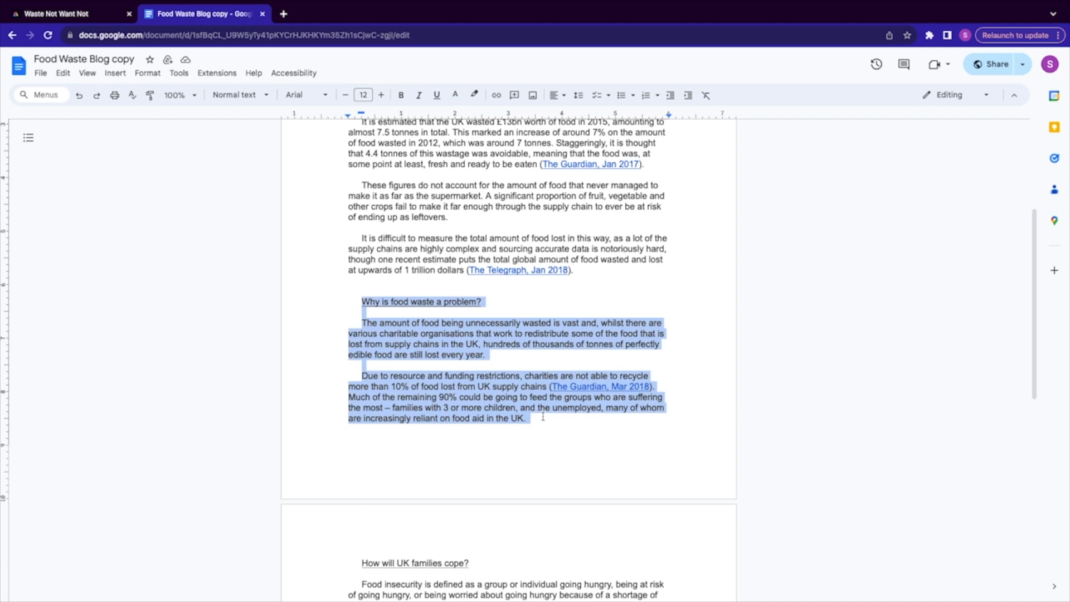
Step: Reread the "Why is food waste a problem?" section in the Google Docs draft for photo themes that suit the glideshow
{"action": "left_click", "coordinate": [77, 14]}
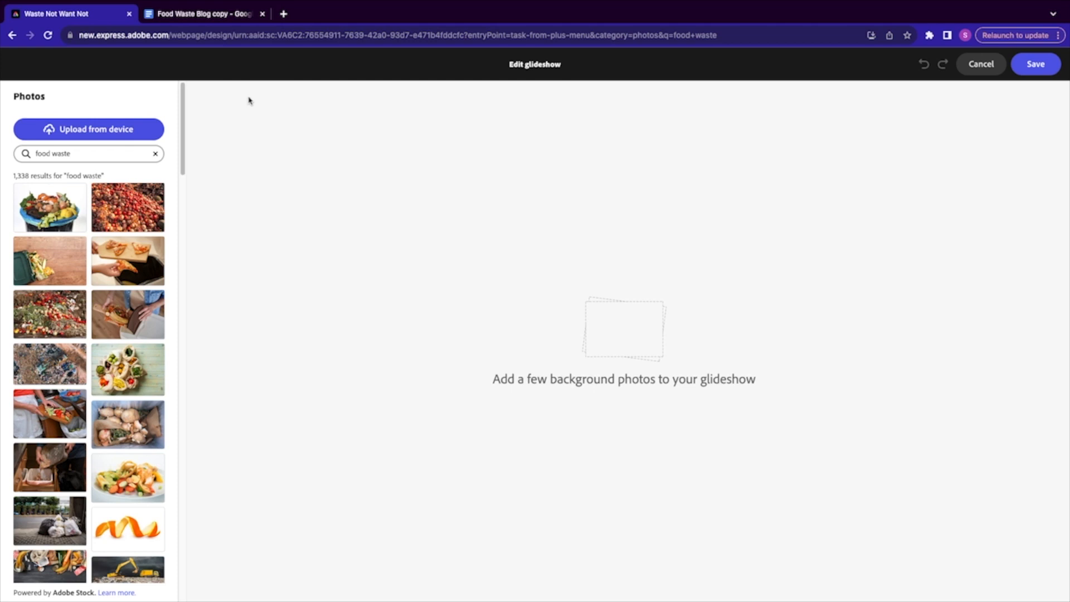
{"action": "left_click", "coordinate": [209, 17]}
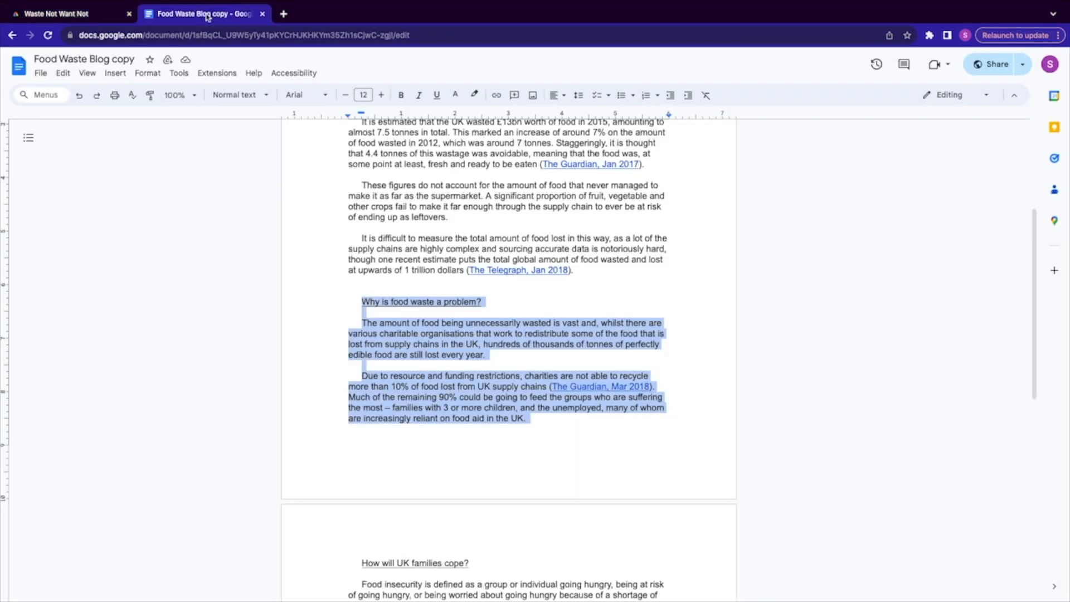
{"action": "left_click", "coordinate": [393, 342]}
{"action": "left_click_drag", "start_coordinate": [537, 333], "coordinate": [636, 333]}
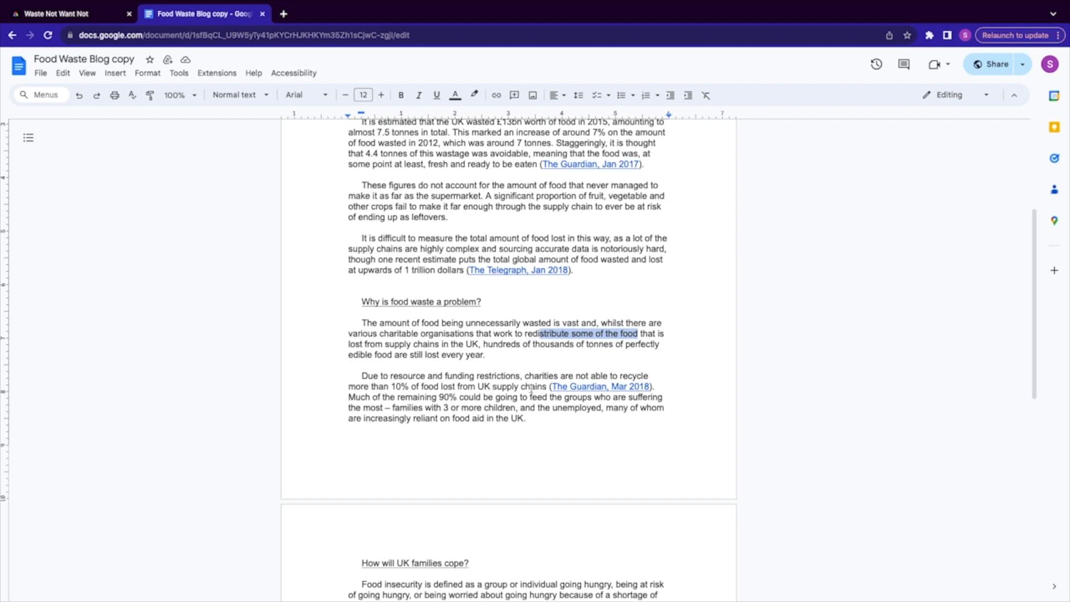
Step: Return to the Adobe Express glideshow, search photos for "food bank" and add the picture of hands packing jars and tins into boxes
{"action": "left_click", "coordinate": [78, 15]}
{"action": "double_click", "coordinate": [55, 154]}
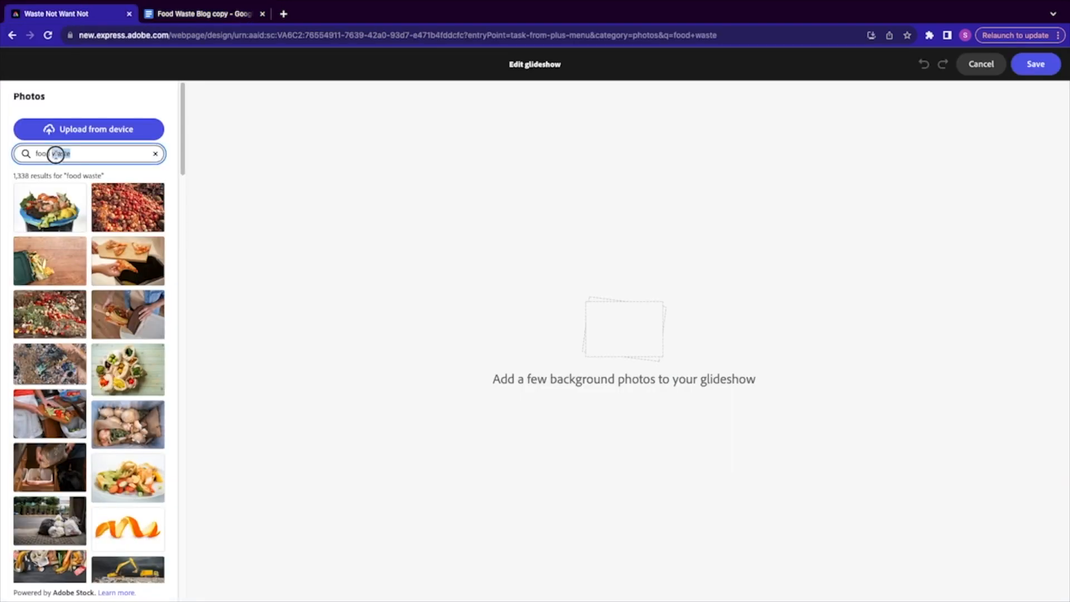
{"action": "type", "text": "bank"}
{"action": "key", "text": "Return"}
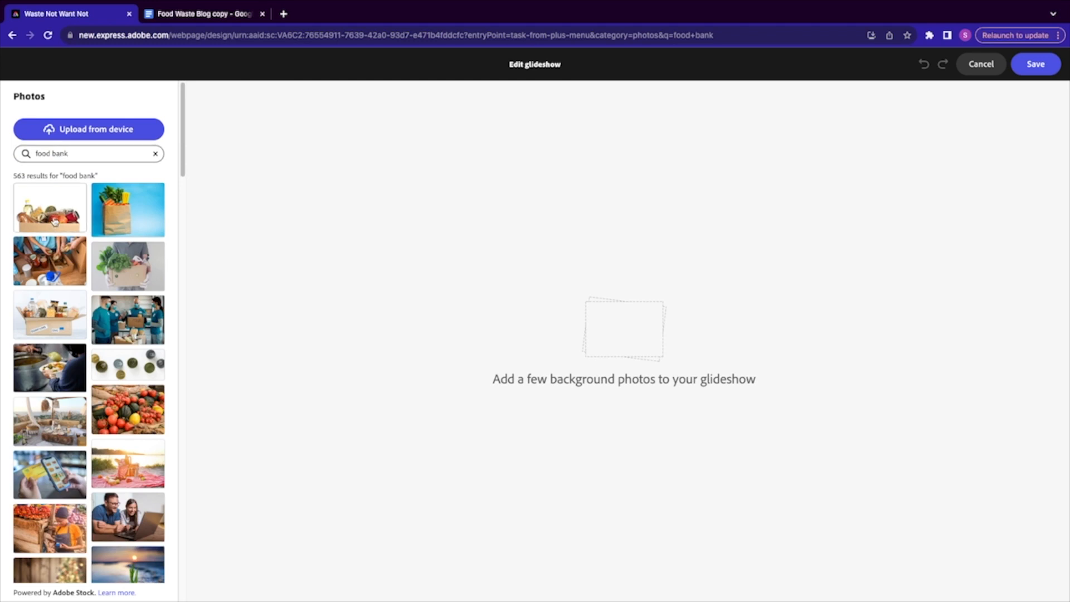
{"action": "left_click", "coordinate": [49, 261]}
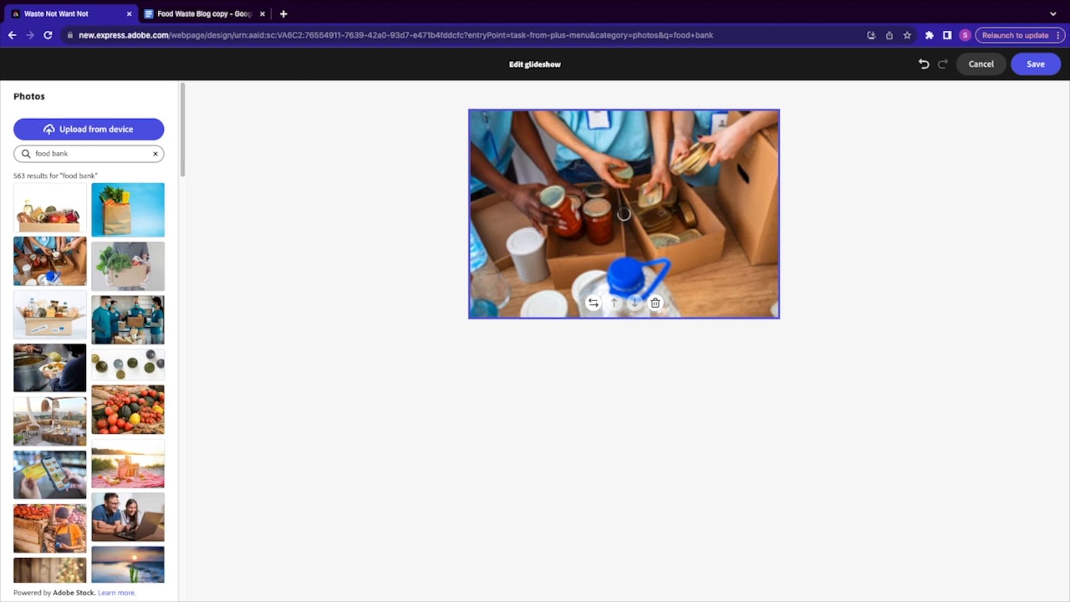
Step: Search photos for "food supply chain", add the person carrying a crate of lettuce as the second background, and save the glideshow
{"action": "mouse_move", "coordinate": [69, 155]}
{"action": "left_mouse_down"}
{"action": "mouse_move", "coordinate": [40, 153]}
{"action": "mouse_move", "coordinate": [54, 155]}
{"action": "left_mouse_up"}
{"action": "type", "text": "supply chain"}
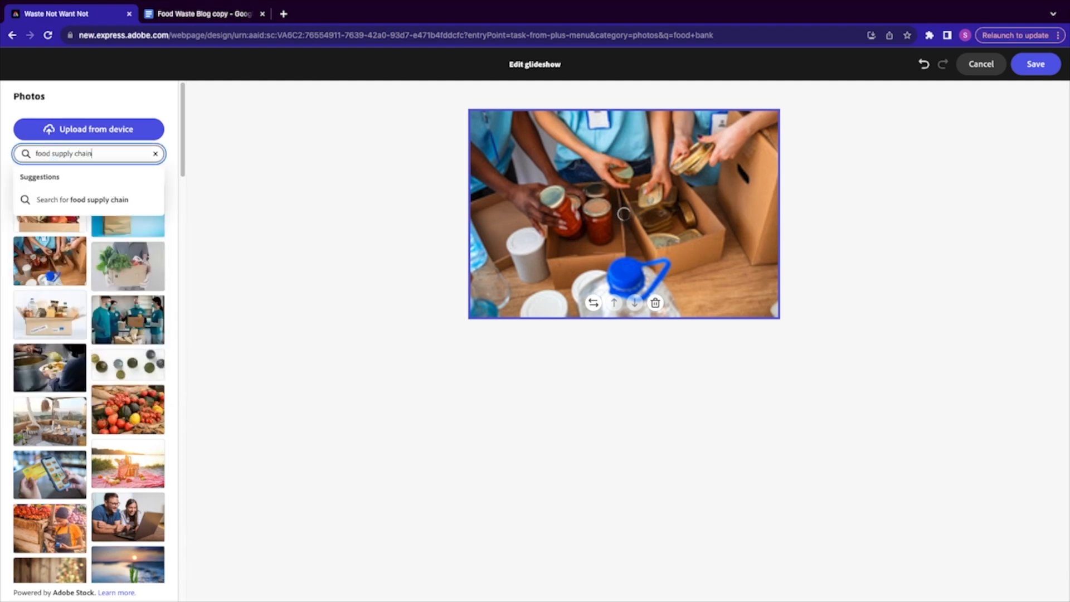
{"action": "key", "text": "Return"}
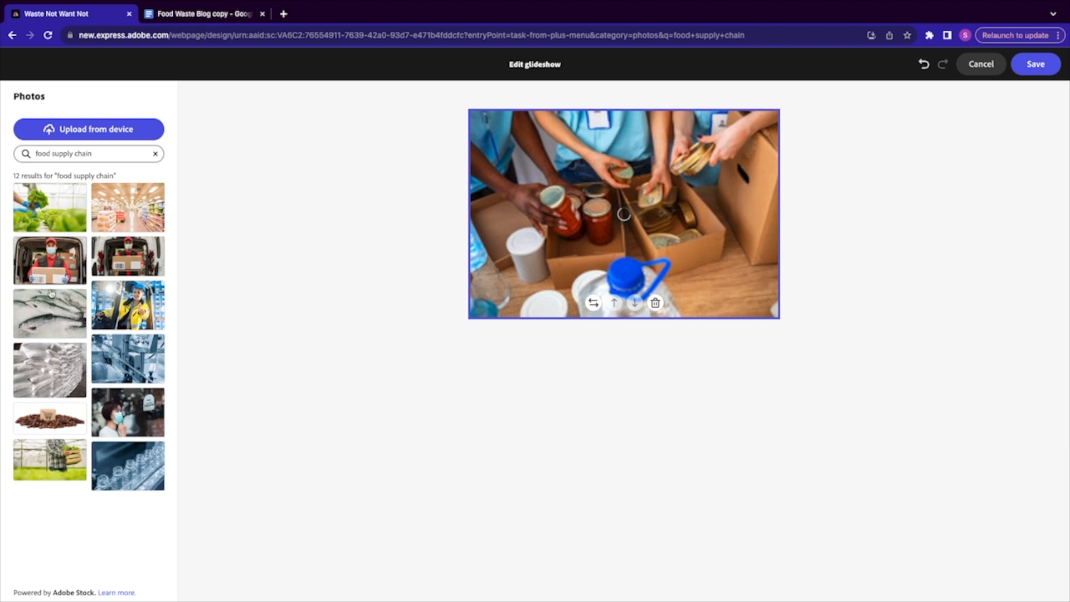
{"action": "left_click", "coordinate": [49, 454]}
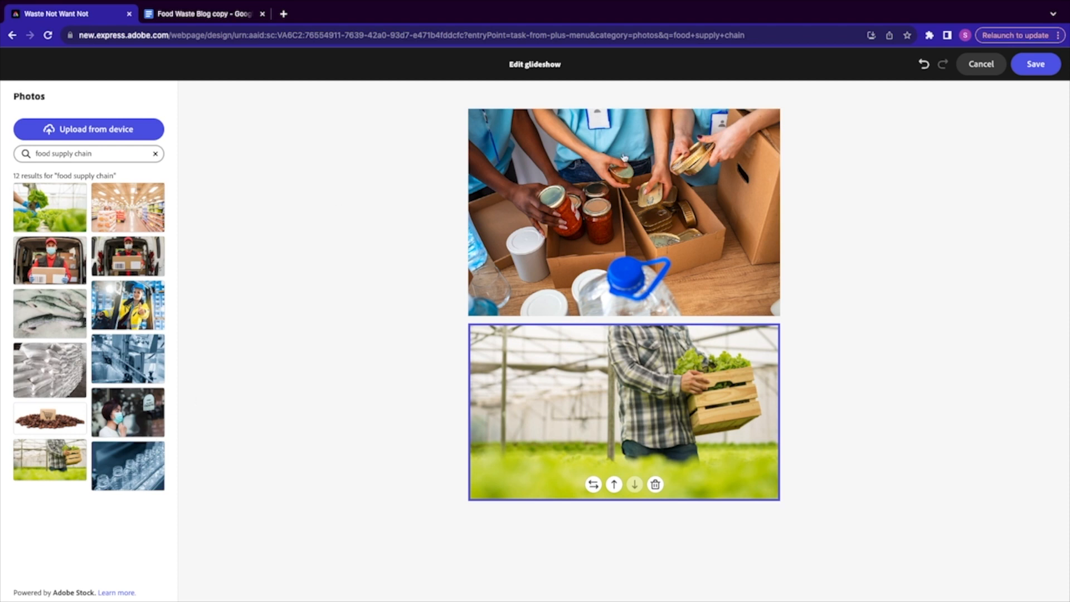
{"action": "left_click", "coordinate": [1035, 70]}
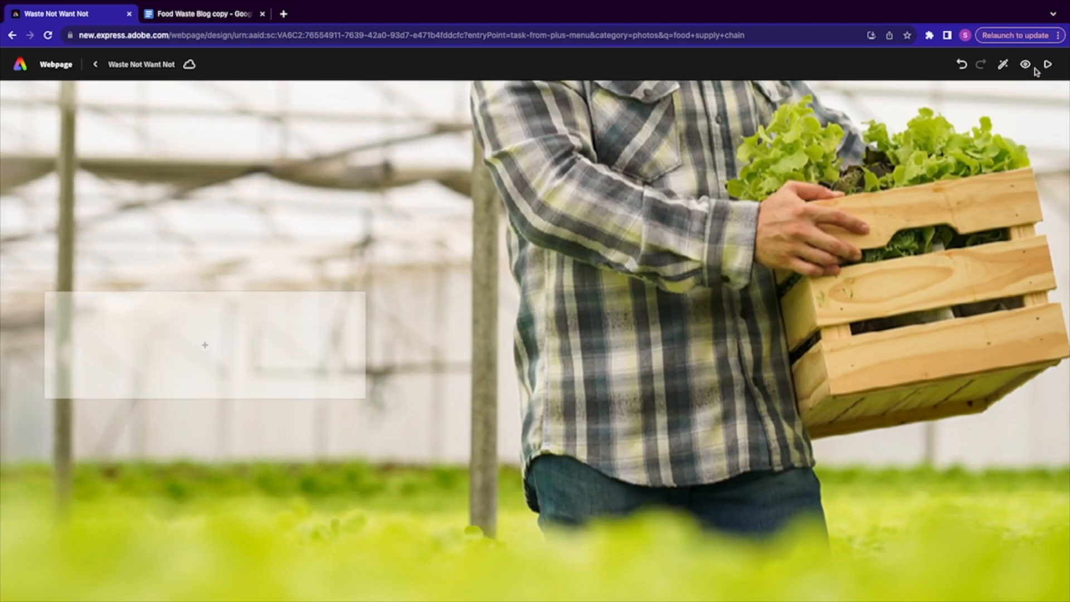
Step: Add a text block to the panel over the food bank photo and paste the copied "Why is food waste a problem?" section
{"action": "left_click", "coordinate": [217, 15]}
{"action": "left_click", "coordinate": [89, 15]}
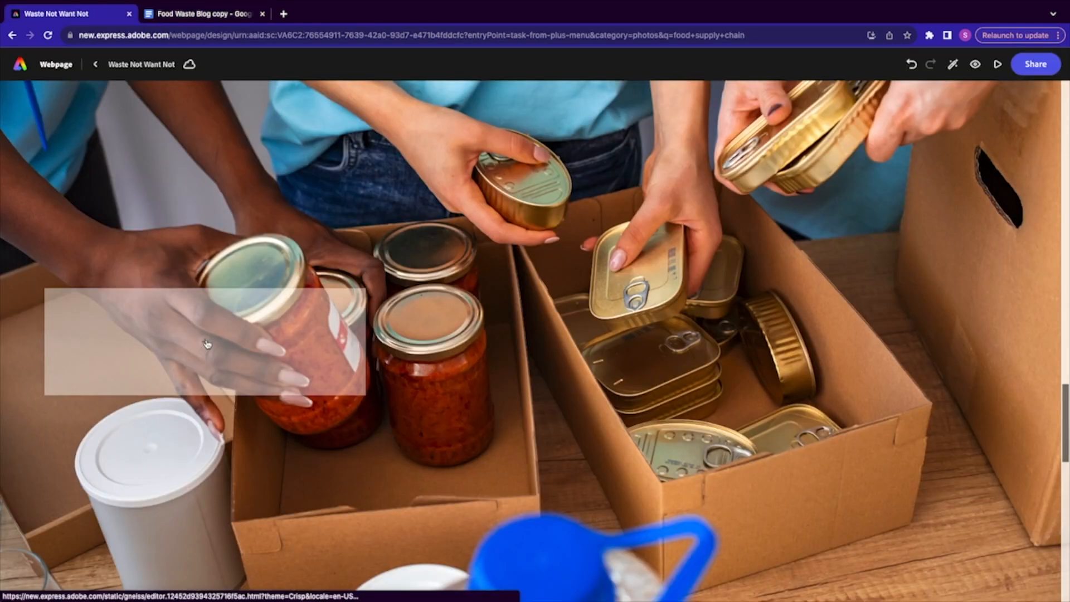
{"action": "left_click", "coordinate": [205, 342]}
{"action": "left_click", "coordinate": [168, 306]}
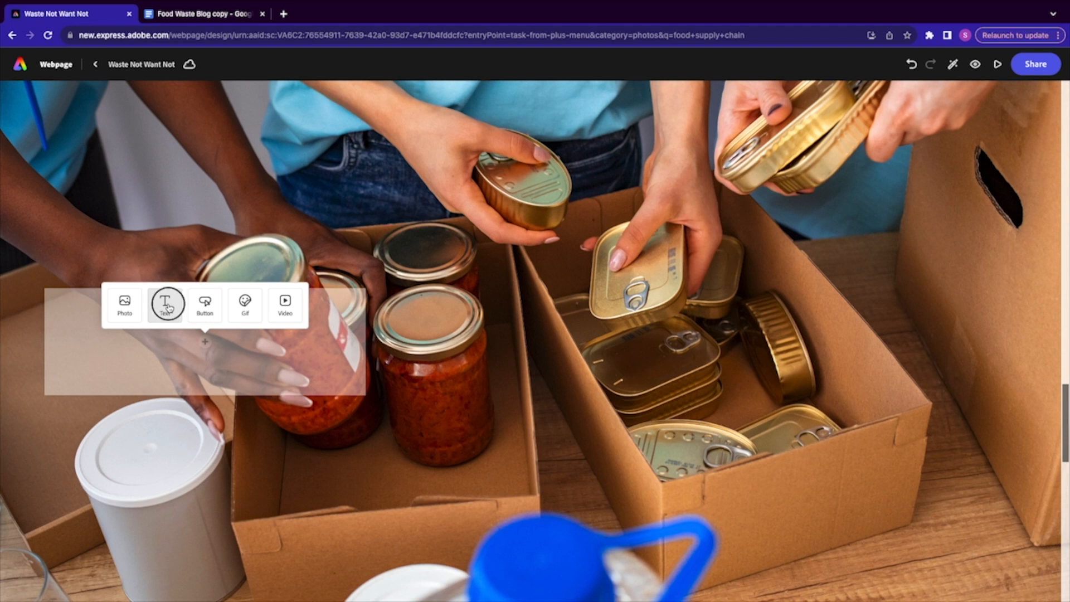
{"action": "key", "text": "ctrl+v"}
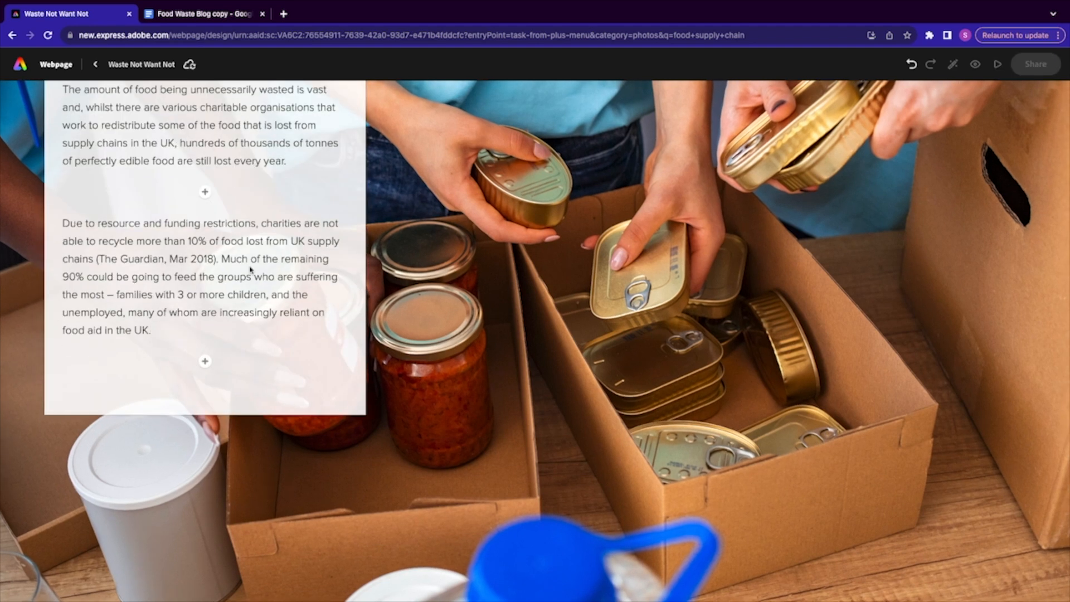
Step: Format the line "Why is food waste a problem?" in the glideshow panel as an H2 heading
{"action": "scroll", "coordinate": [249, 270], "scroll_direction": "up", "scroll_amount": 3}
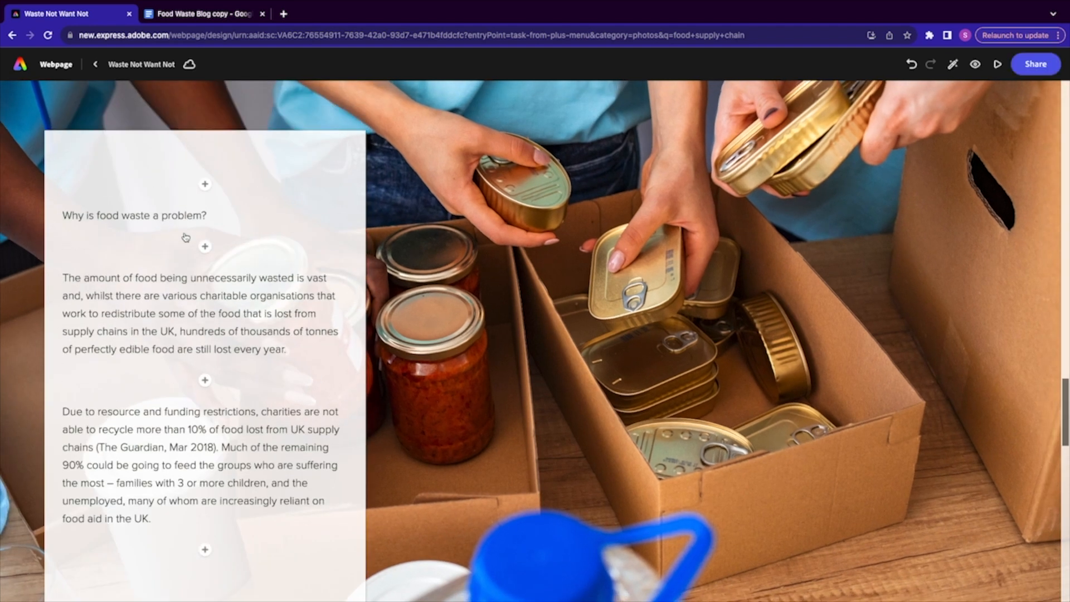
{"action": "left_click", "coordinate": [166, 215]}
{"action": "left_click_drag", "start_coordinate": [207, 216], "coordinate": [59, 210]}
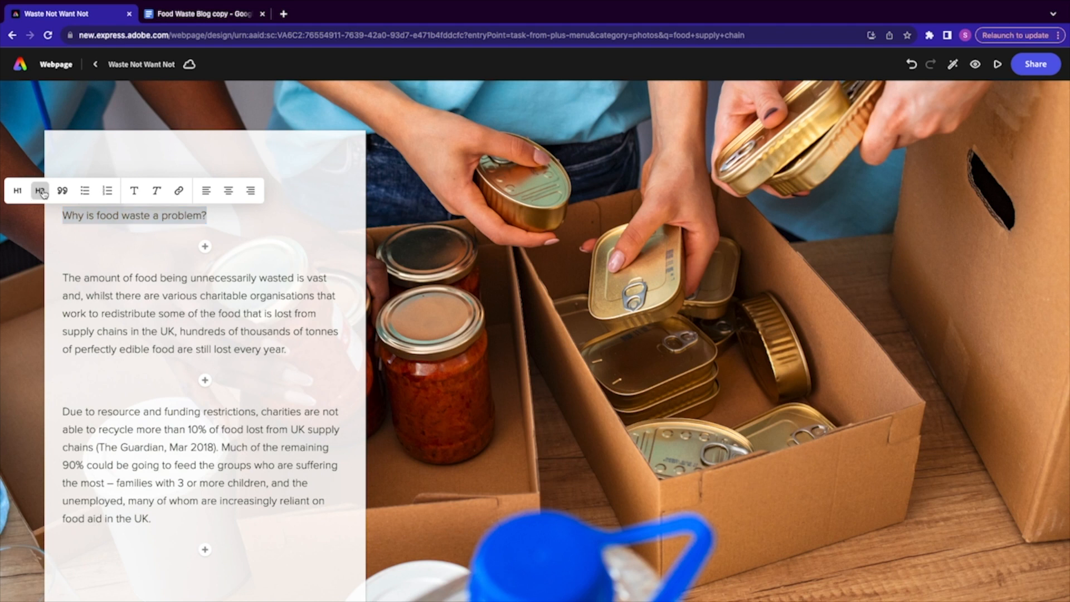
{"action": "left_click", "coordinate": [40, 192]}
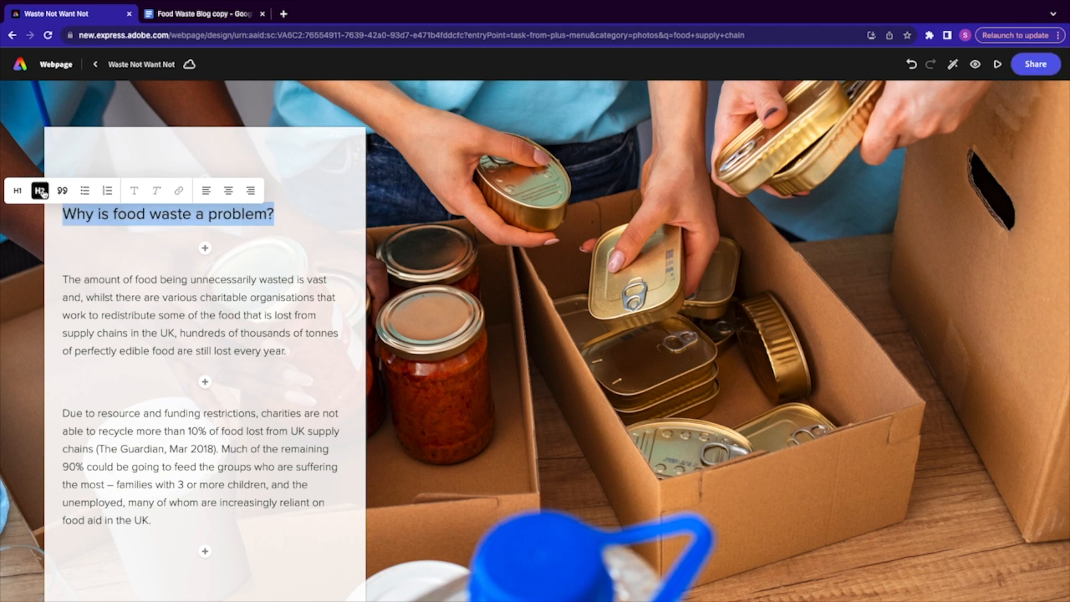
Step: Copy the paragraph beginning "Due to resource and funding restrictions" and delete it from the panel over the food bank photo
{"action": "left_click", "coordinate": [62, 414]}
{"action": "left_click_drag", "start_coordinate": [63, 414], "coordinate": [165, 517]}
{"action": "key", "text": "super+c"}
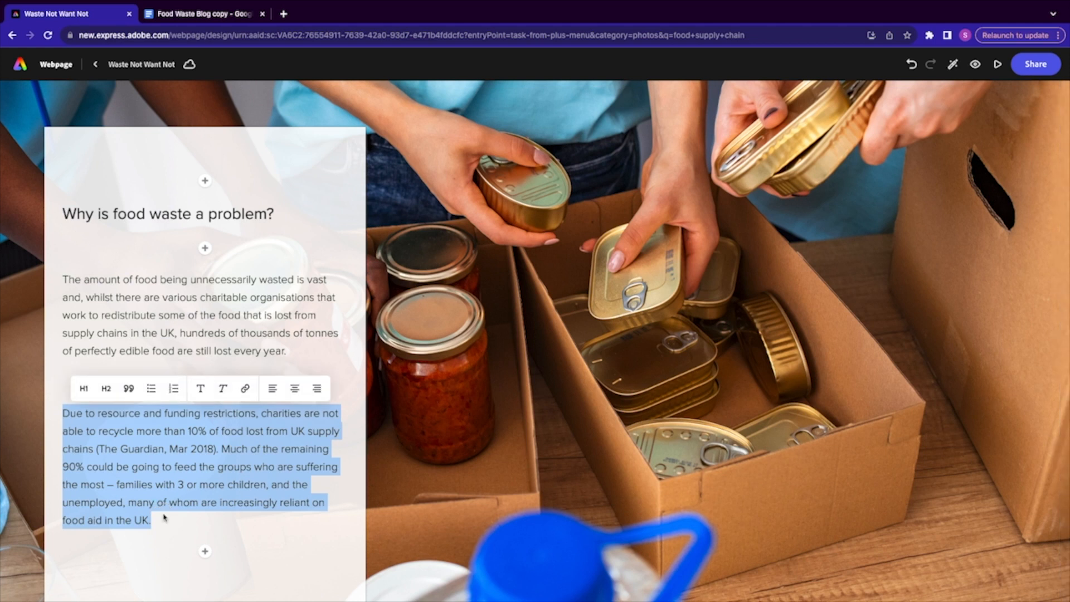
{"action": "key", "text": "BackSpace"}
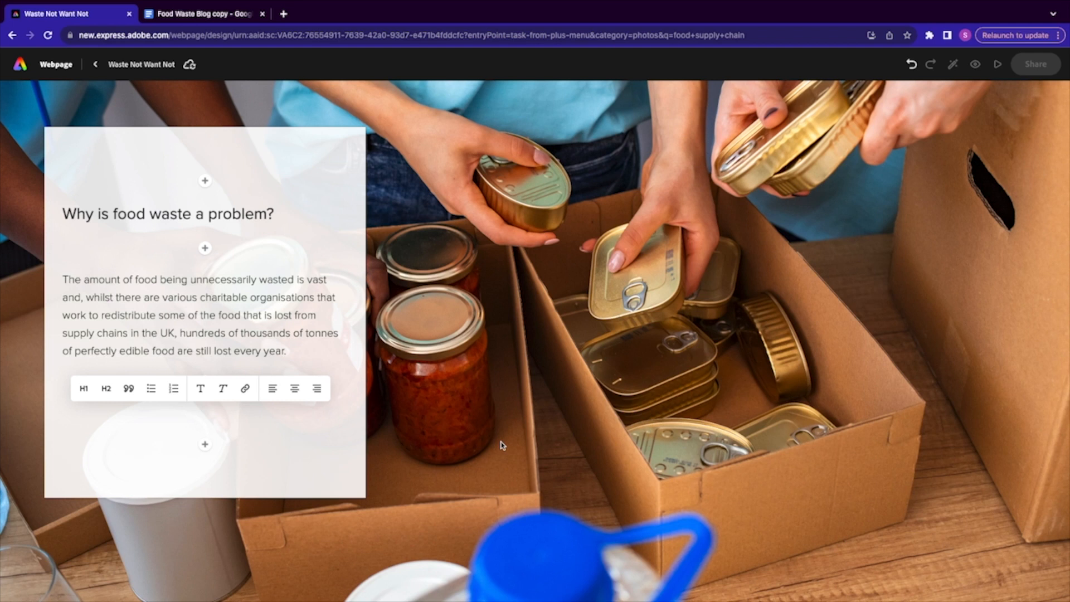
Step: Add a text block to the panel over the lettuce crate photo and paste the copied paragraph beginning "Due to resource and funding restrictions"
{"action": "scroll", "coordinate": [501, 445], "scroll_direction": "down", "scroll_amount": 10}
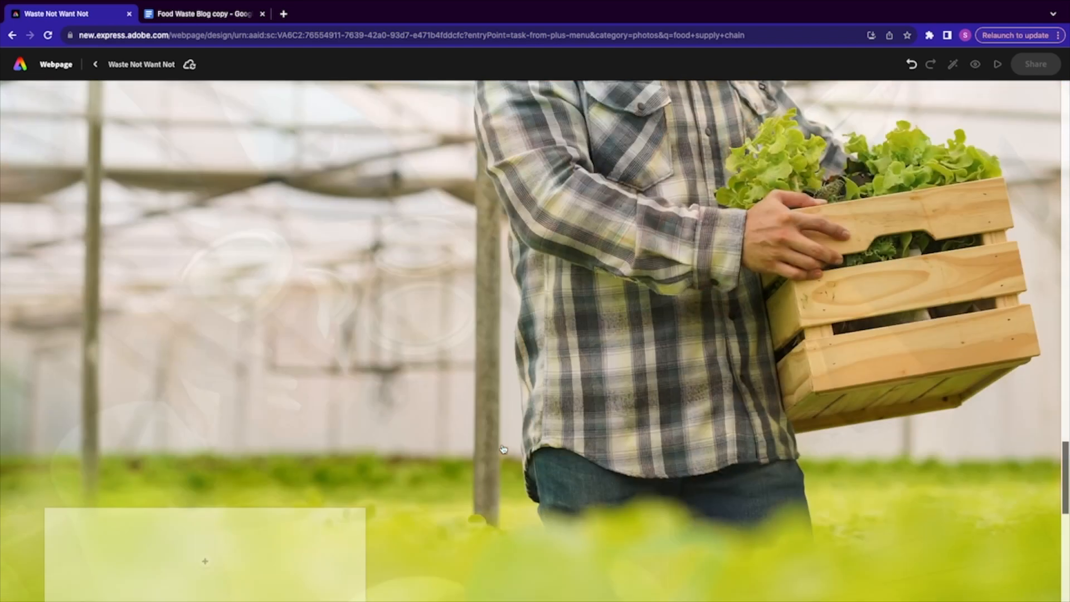
{"action": "scroll", "coordinate": [504, 449], "scroll_direction": "down", "scroll_amount": 3}
{"action": "left_click", "coordinate": [203, 363]}
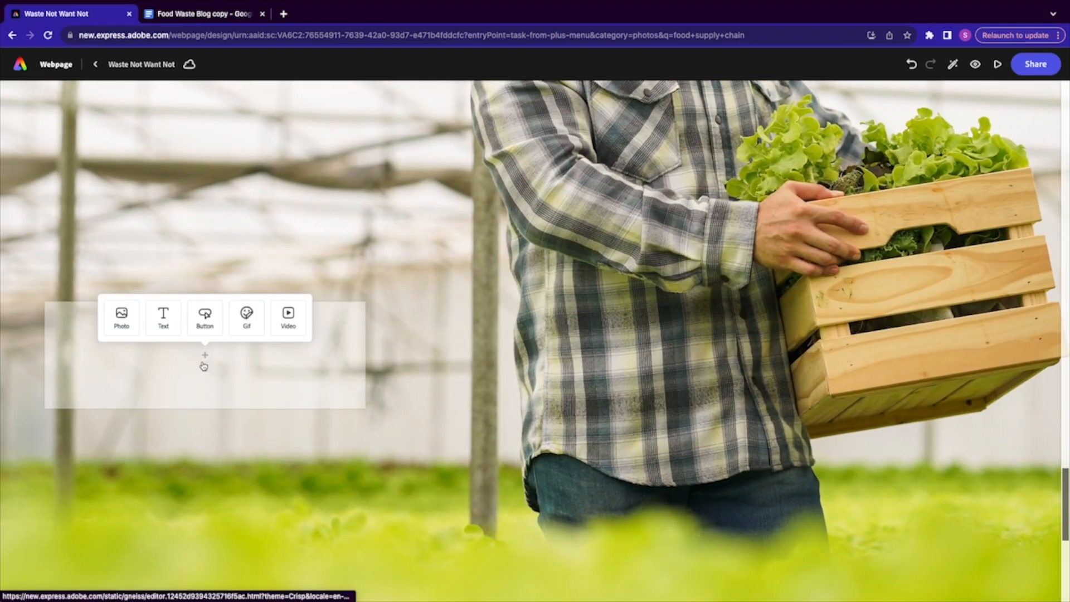
{"action": "left_click", "coordinate": [156, 323]}
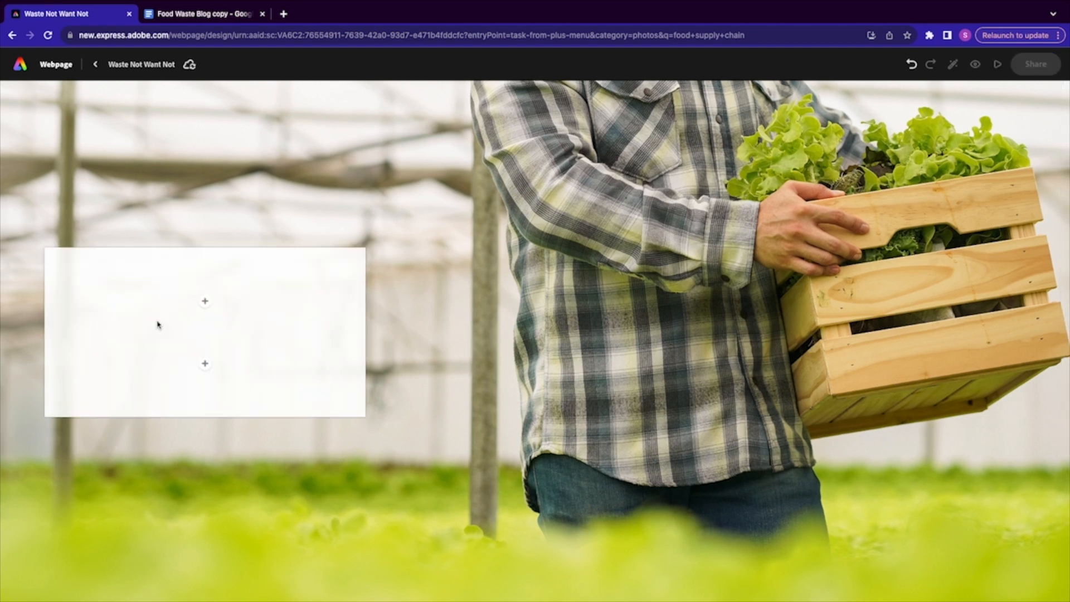
{"action": "key", "text": "super+v"}
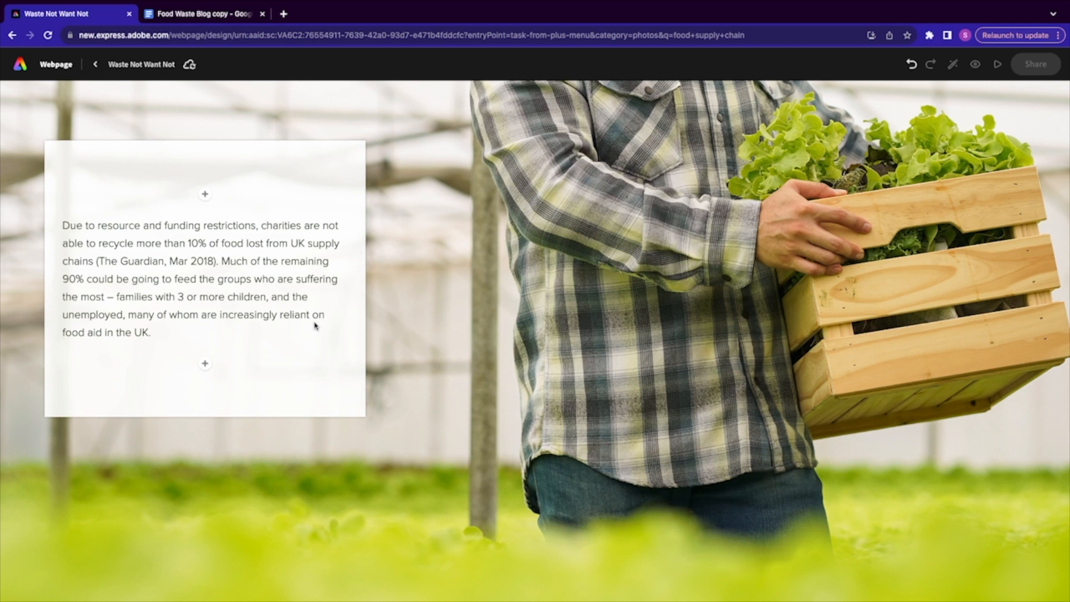
Step: Link "The Guardian, Mar 2018" in the lettuce crate photo's panel to the matching source URL copied from the Google Docs draft
{"action": "left_click", "coordinate": [101, 260]}
{"action": "left_click", "coordinate": [102, 261]}
{"action": "left_click_drag", "start_coordinate": [101, 260], "coordinate": [215, 261]}
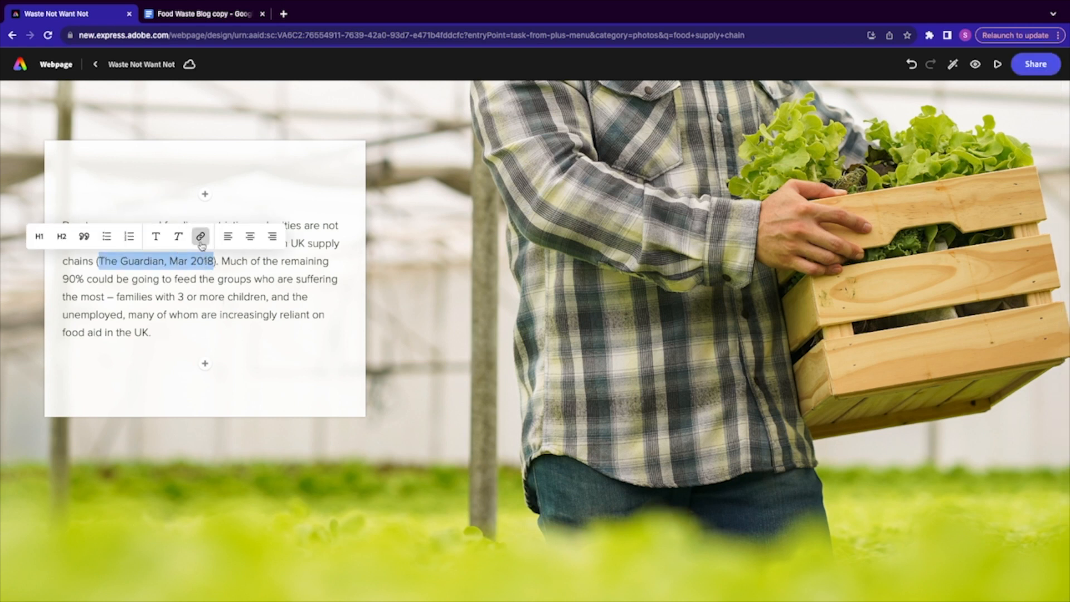
{"action": "left_click", "coordinate": [200, 237]}
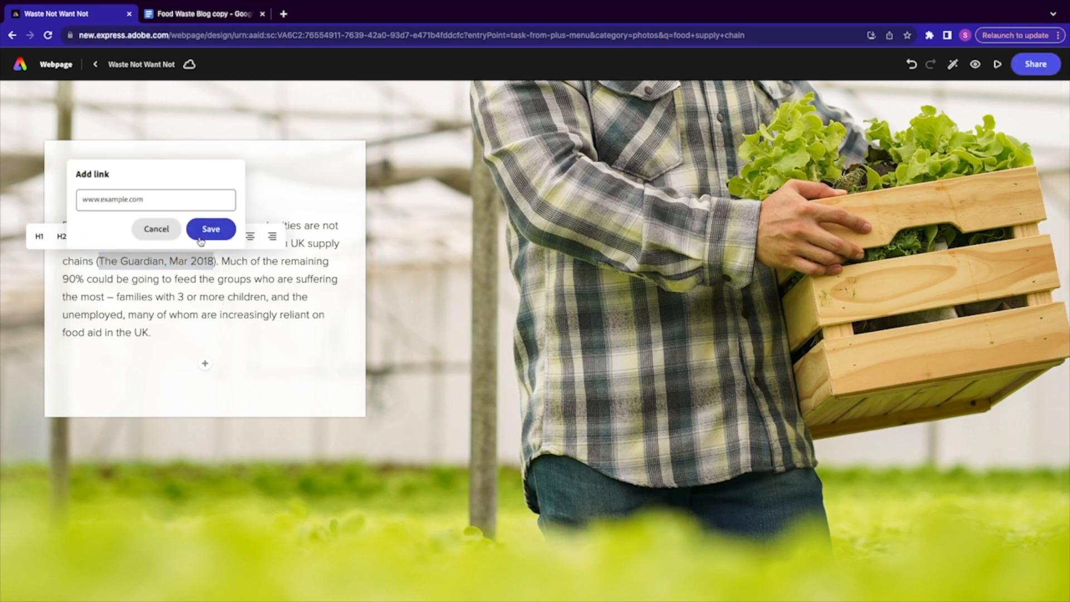
{"action": "left_click", "coordinate": [190, 20]}
{"action": "left_click", "coordinate": [570, 385]}
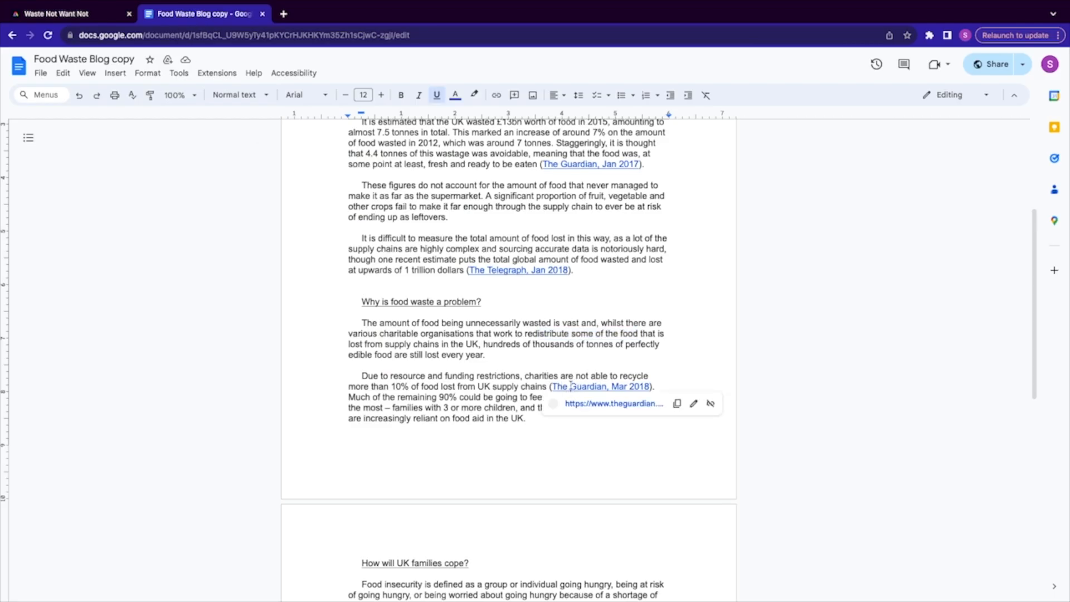
{"action": "left_click", "coordinate": [674, 403]}
{"action": "left_click", "coordinate": [89, 17]}
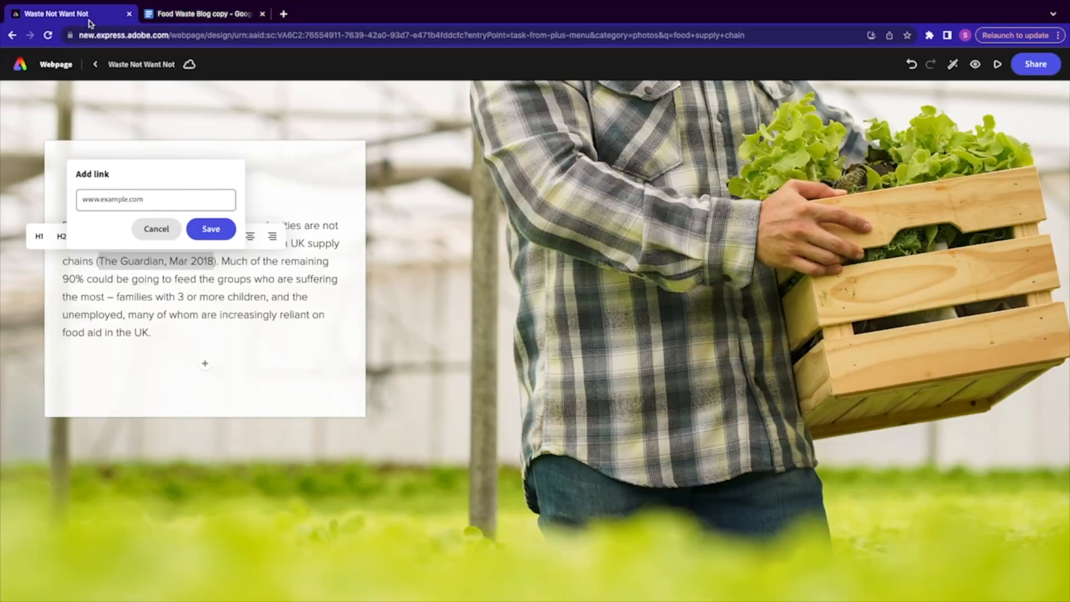
{"action": "left_click", "coordinate": [161, 192]}
{"action": "key", "text": "ctrl+v"}
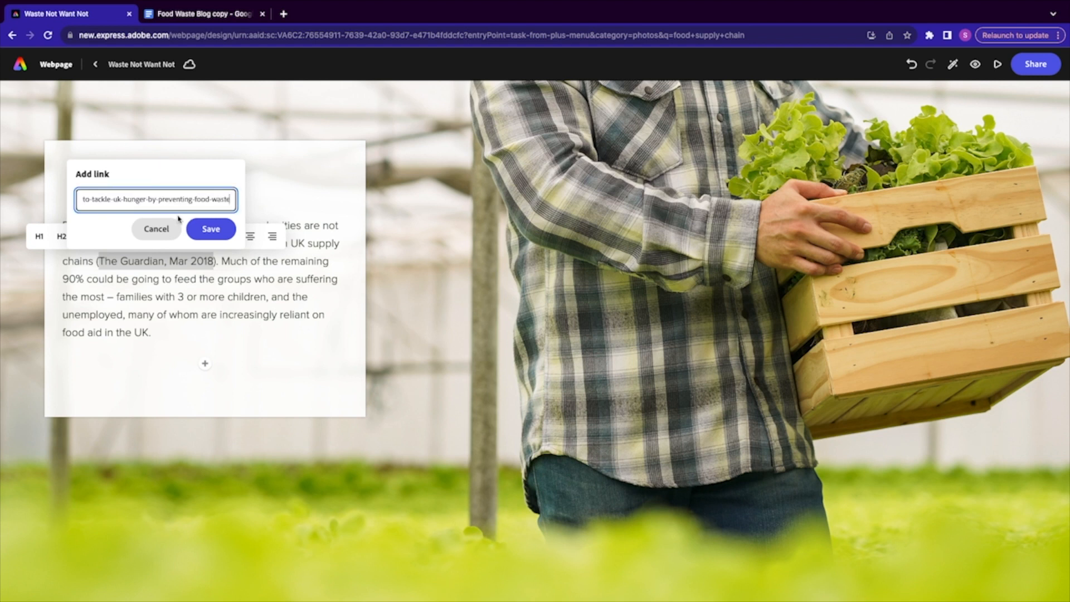
{"action": "left_click", "coordinate": [210, 229]}
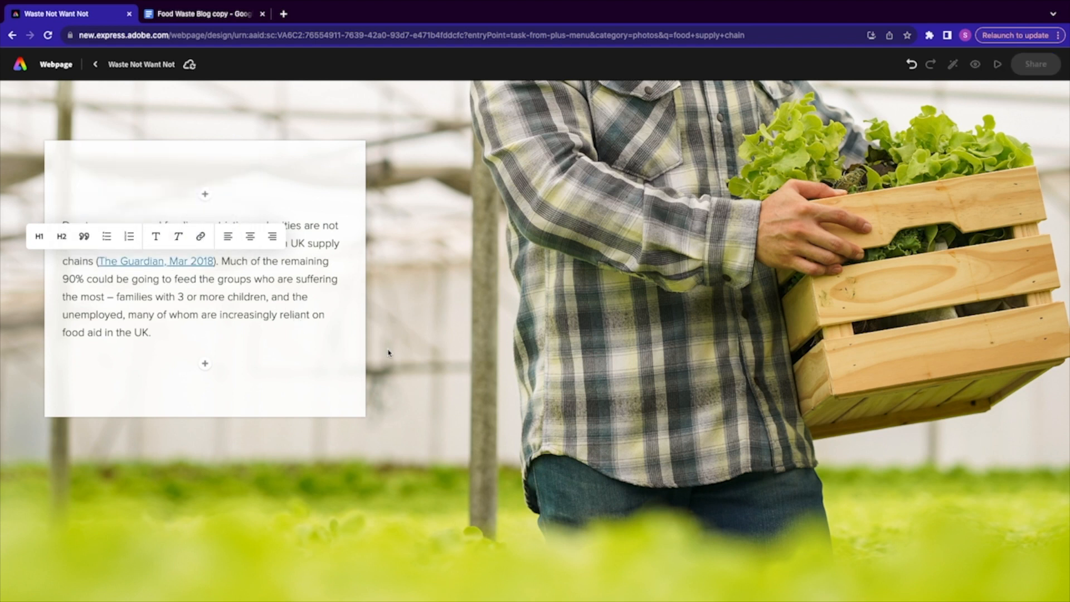
{"action": "left_click", "coordinate": [428, 374]}
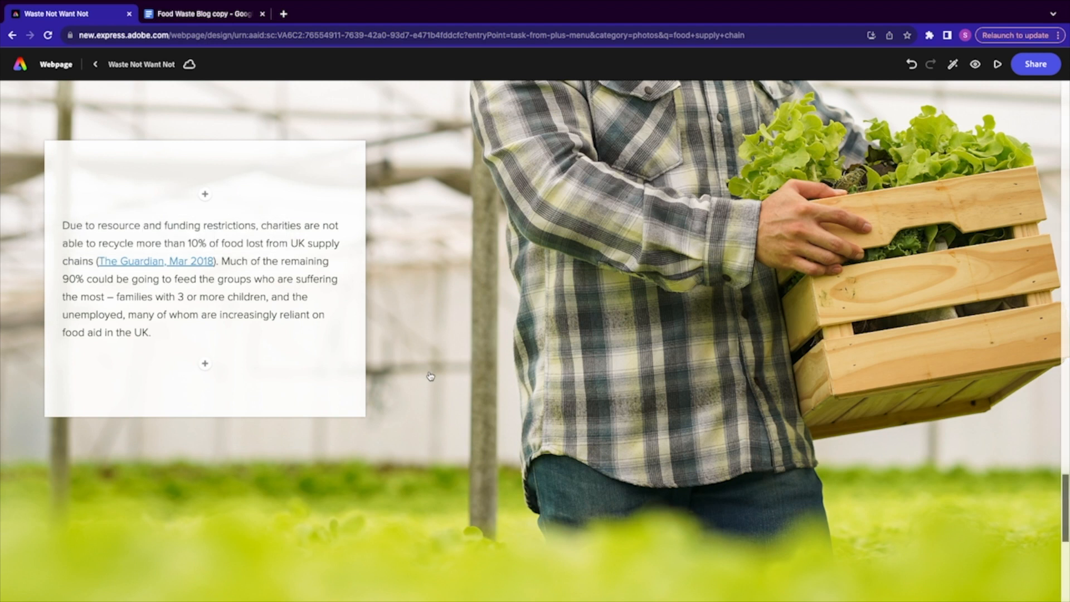
Step: Add a text block below the glideshow and fill it with the "How will UK families cope?" section copied from the Google Docs draft
{"action": "scroll", "coordinate": [429, 375], "scroll_direction": "down", "scroll_amount": 5}
{"action": "scroll", "coordinate": [430, 376], "scroll_direction": "down", "scroll_amount": 1}
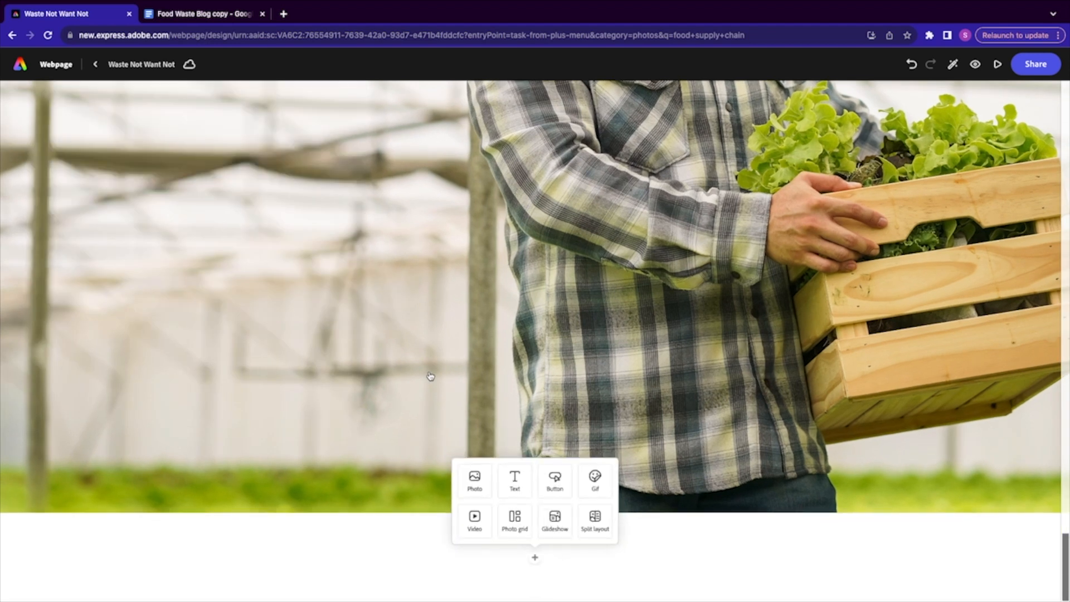
{"action": "left_click", "coordinate": [512, 486]}
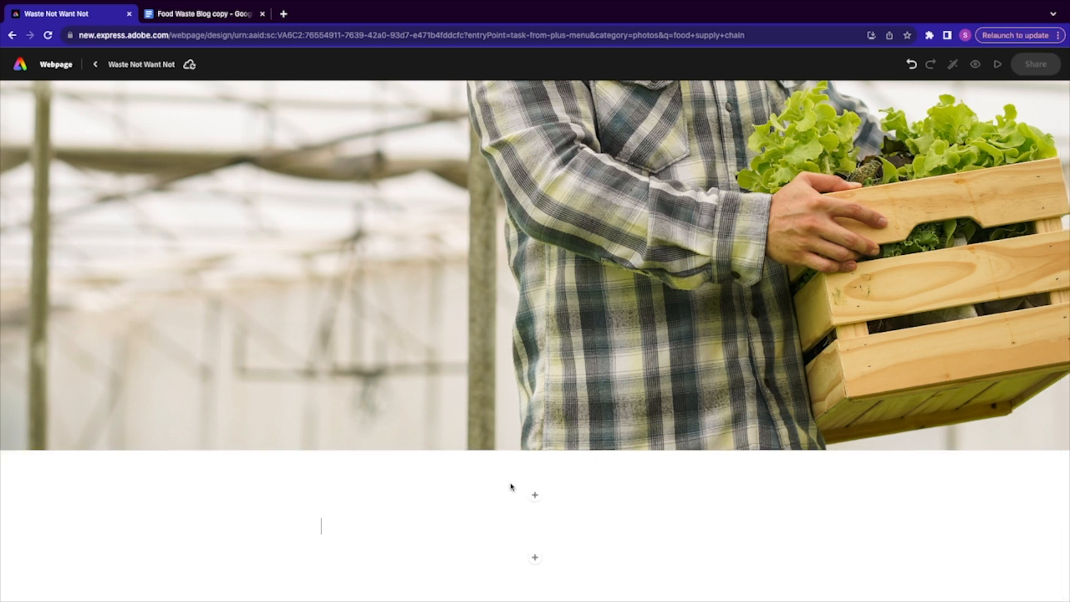
{"action": "left_click", "coordinate": [189, 14]}
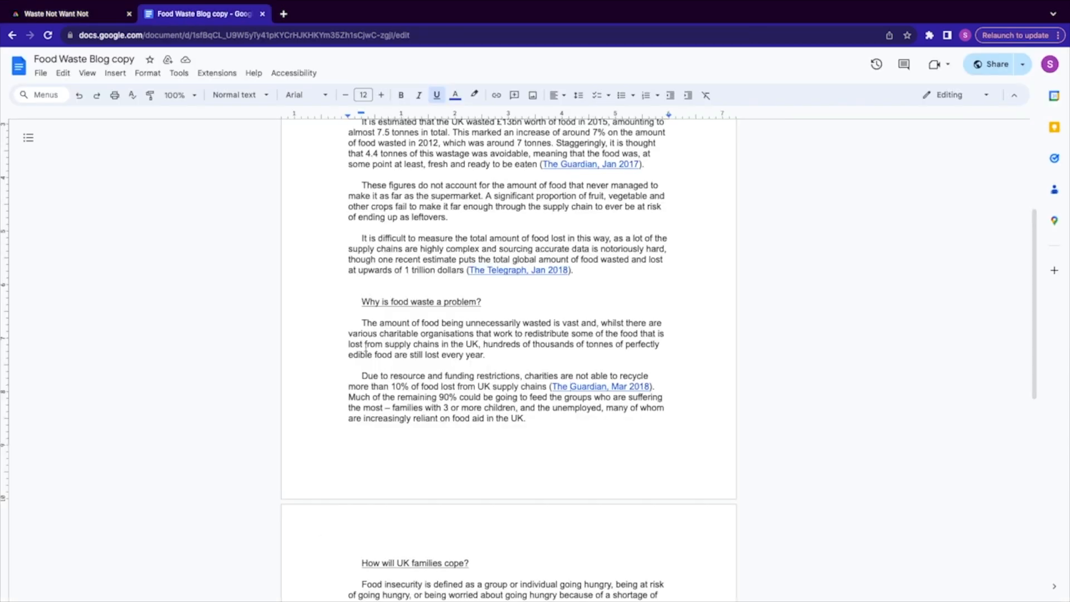
{"action": "scroll", "coordinate": [452, 514], "scroll_direction": "down", "scroll_amount": 5}
{"action": "left_click", "coordinate": [359, 304]}
{"action": "left_click_drag", "start_coordinate": [359, 304], "coordinate": [671, 448]}
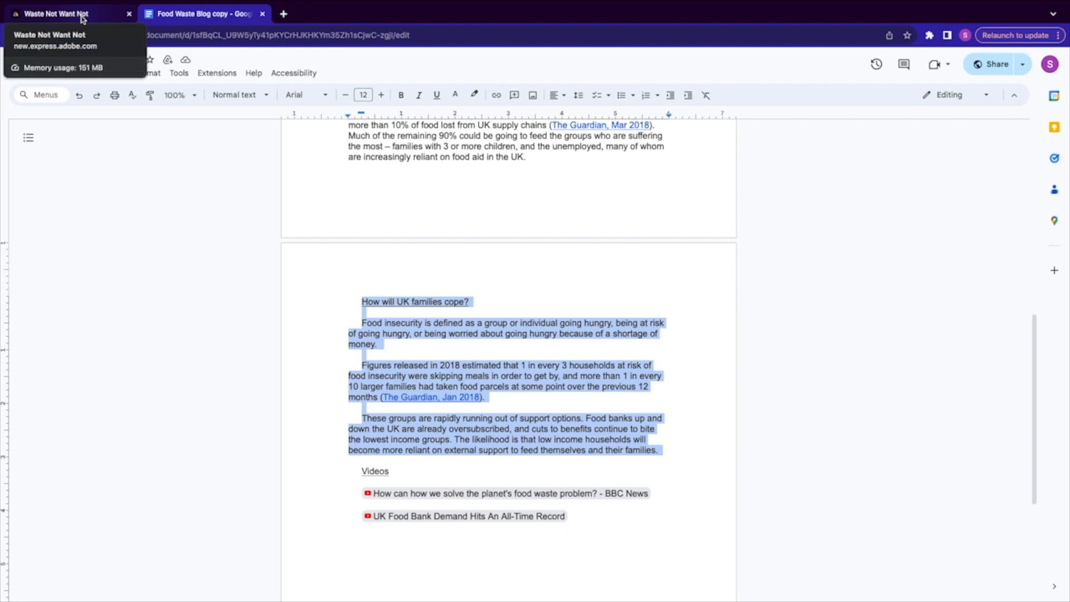
{"action": "left_click", "coordinate": [83, 19]}
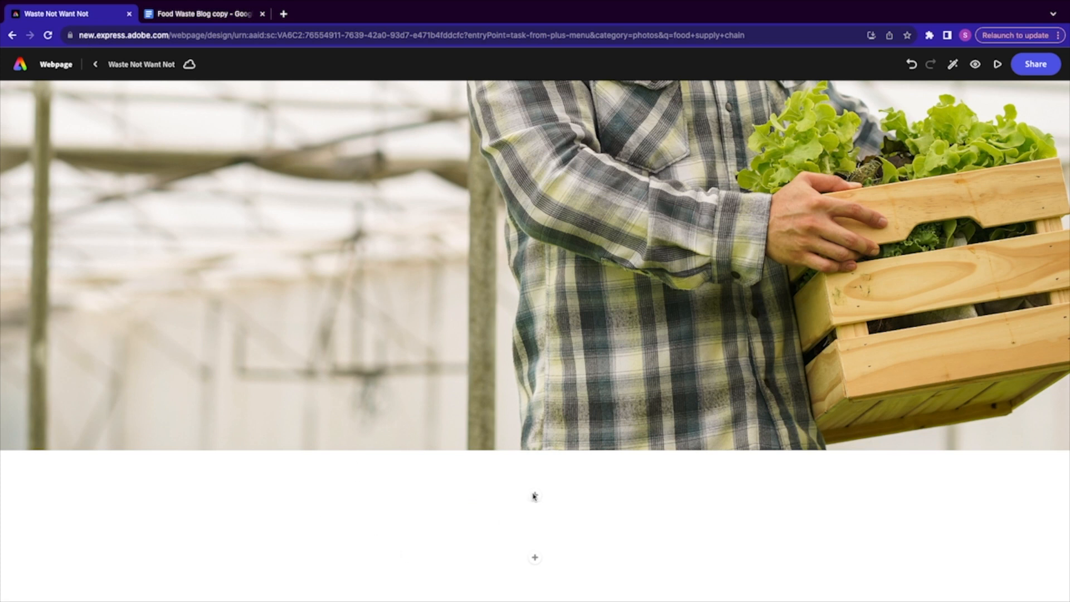
{"action": "scroll", "coordinate": [533, 503], "scroll_direction": "down", "scroll_amount": 5}
Step: Format the line "How will UK families cope?" as a centred H1 heading
{"action": "left_click", "coordinate": [374, 232]}
{"action": "left_click", "coordinate": [329, 231]}
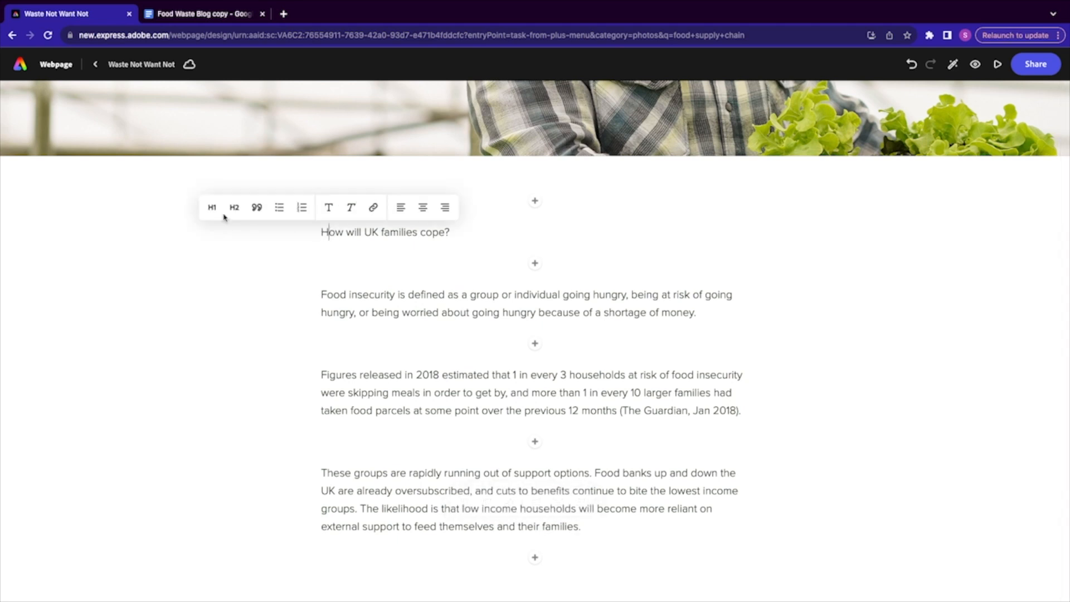
{"action": "left_click", "coordinate": [233, 210]}
{"action": "left_click", "coordinate": [421, 210]}
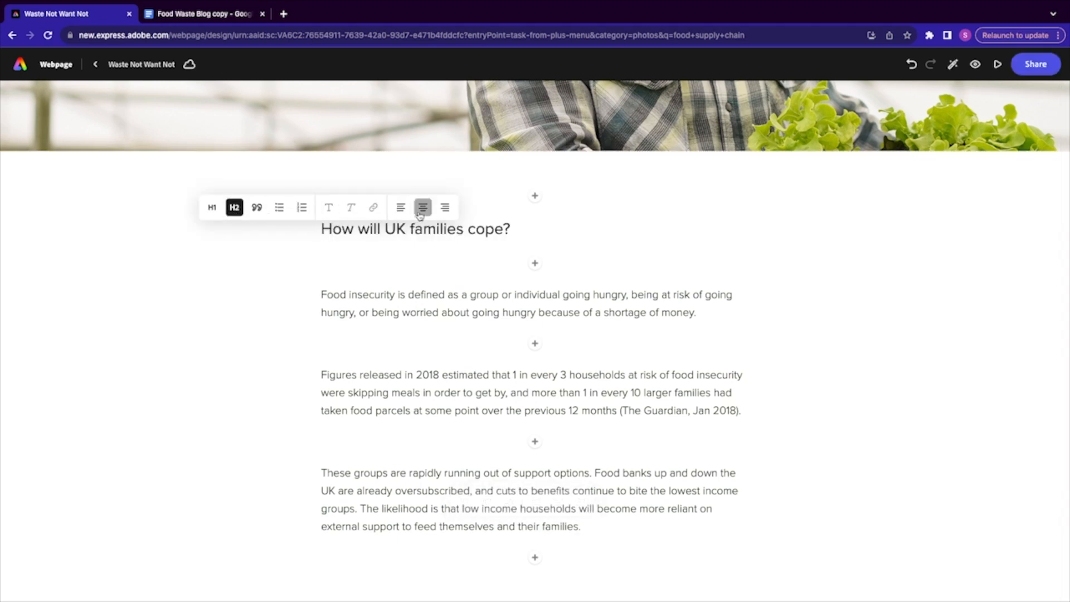
{"action": "left_click", "coordinate": [212, 208]}
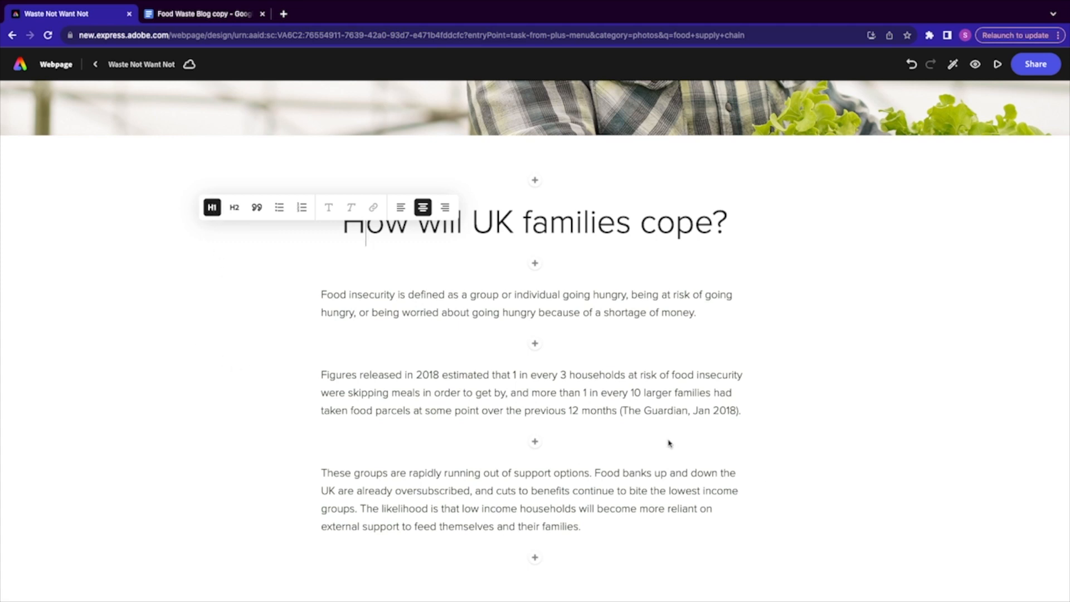
Step: Switch to the Google Docs draft and copy the link of the video "UK Food Bank Demand Hits An All-Time Record"
{"action": "left_click", "coordinate": [637, 412]}
{"action": "left_click_drag", "start_coordinate": [623, 412], "coordinate": [735, 417]}
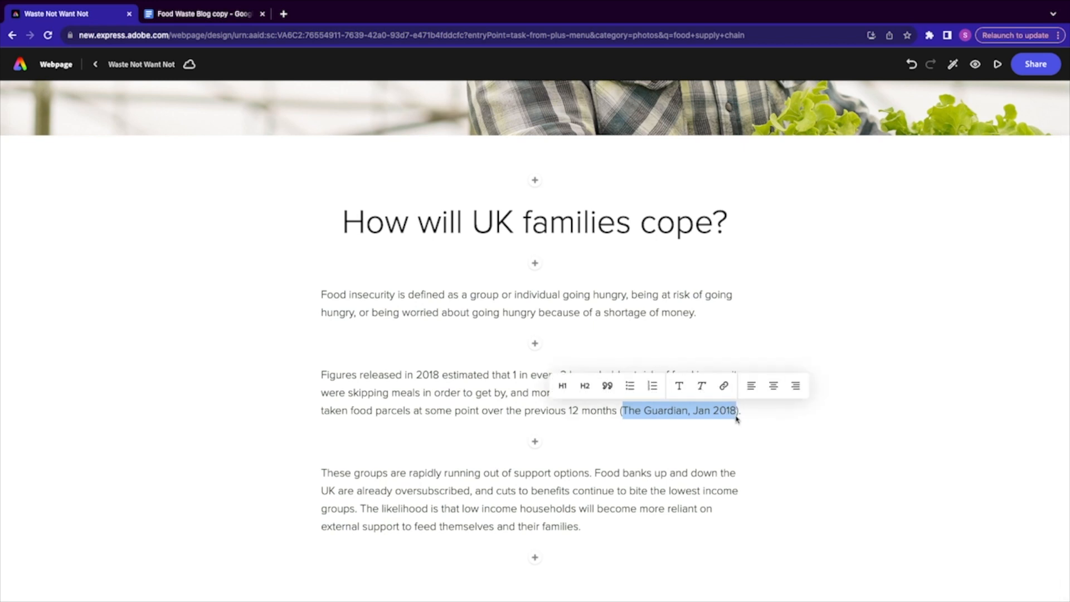
{"action": "left_click", "coordinate": [168, 17]}
{"action": "mouse_move", "coordinate": [432, 495]}
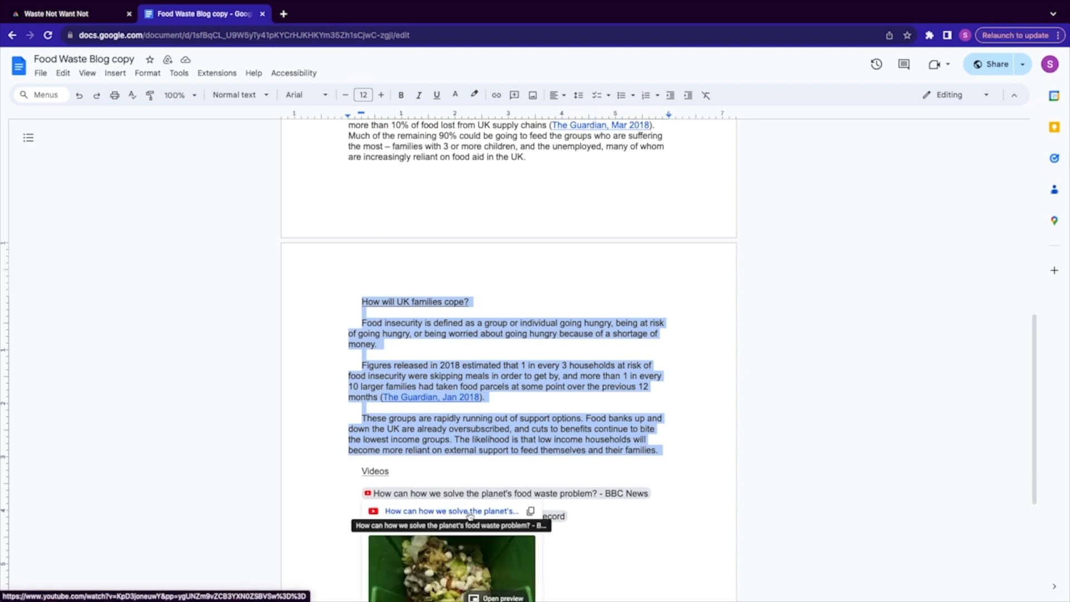
{"action": "left_click", "coordinate": [530, 512]}
{"action": "mouse_move", "coordinate": [496, 520]}
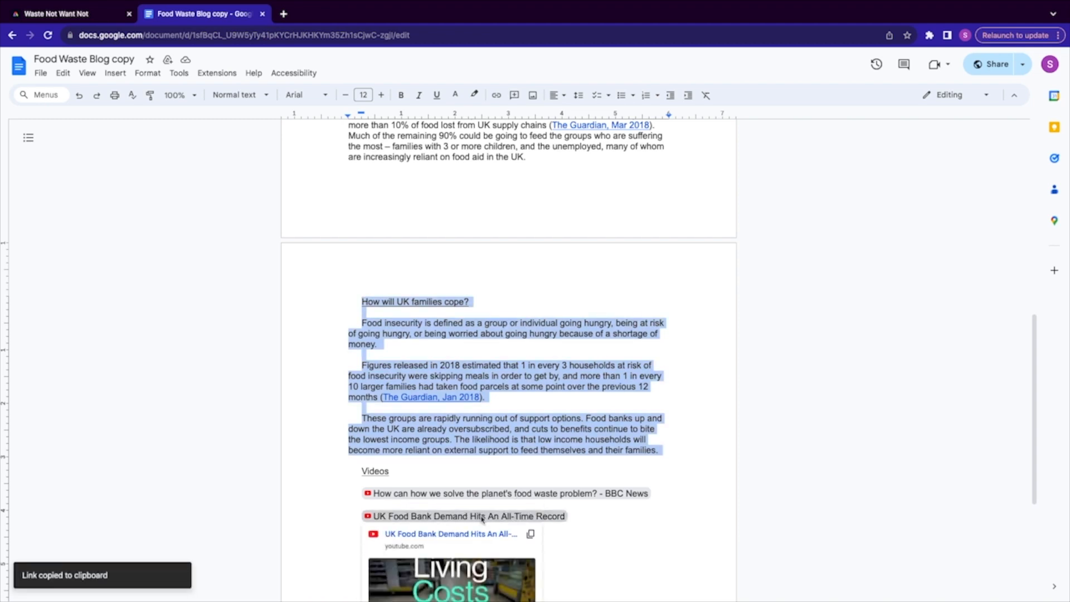
{"action": "left_click", "coordinate": [530, 534]}
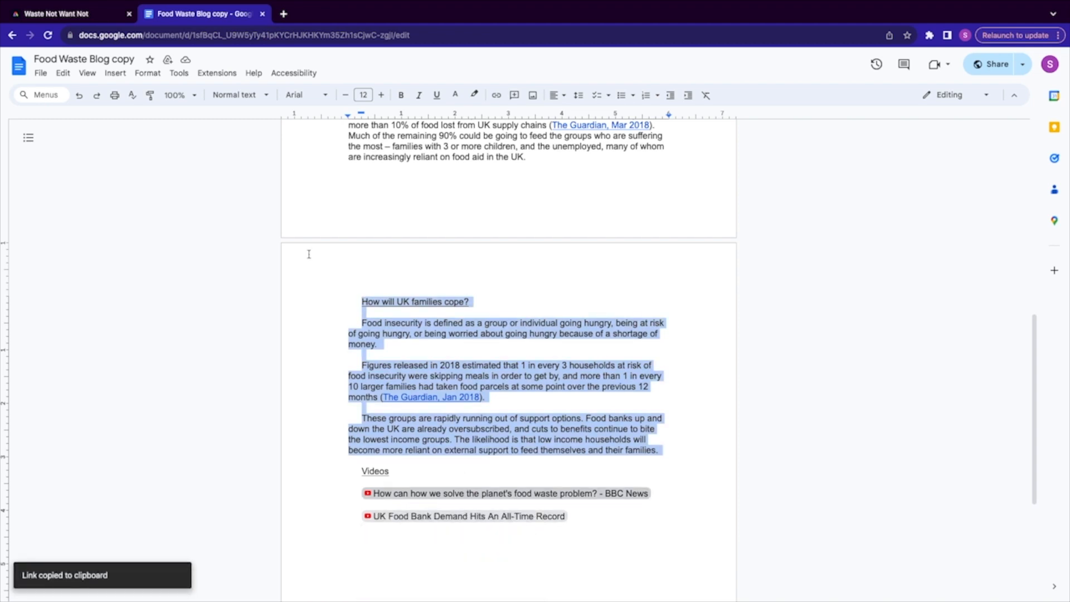
Step: Back in Adobe Express, insert a video above the paragraph beginning "These groups are rapidly running out", using the copied YouTube link
{"action": "left_click", "coordinate": [84, 19]}
{"action": "left_click", "coordinate": [534, 444]}
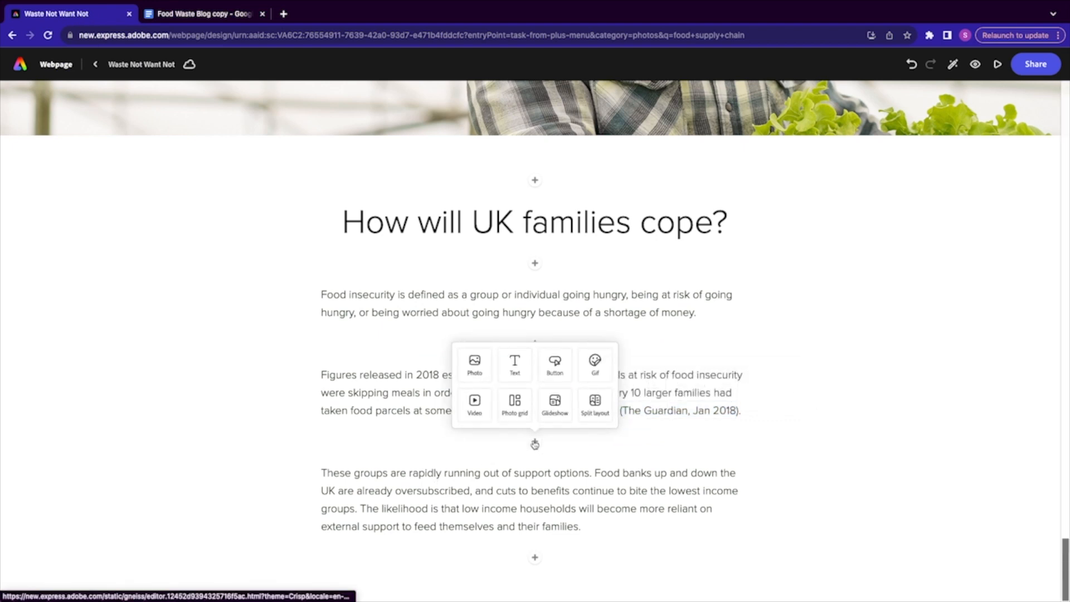
{"action": "left_click", "coordinate": [471, 402]}
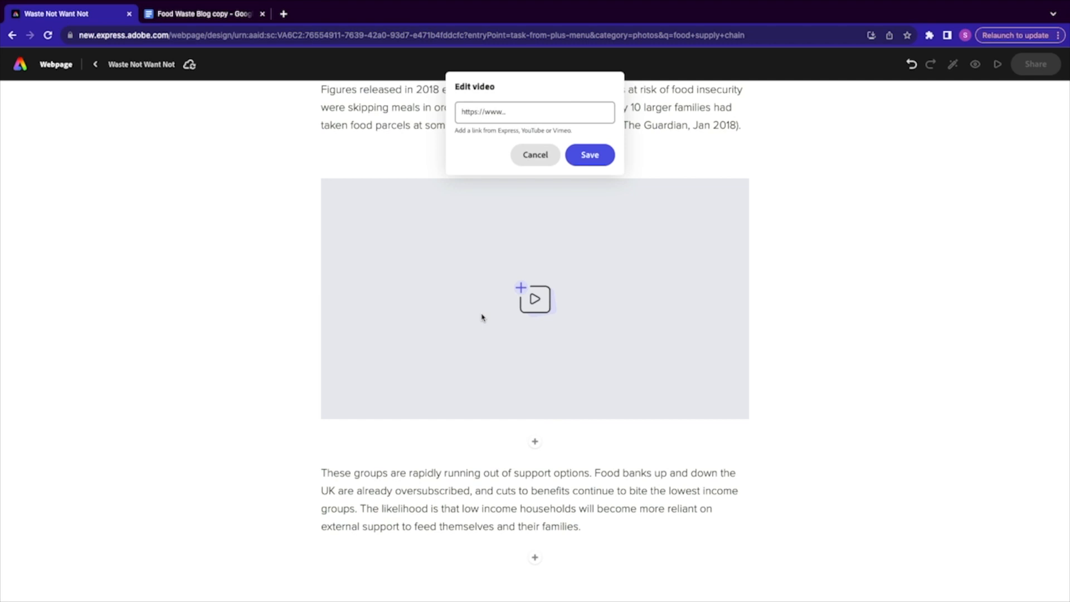
{"action": "left_click", "coordinate": [480, 110]}
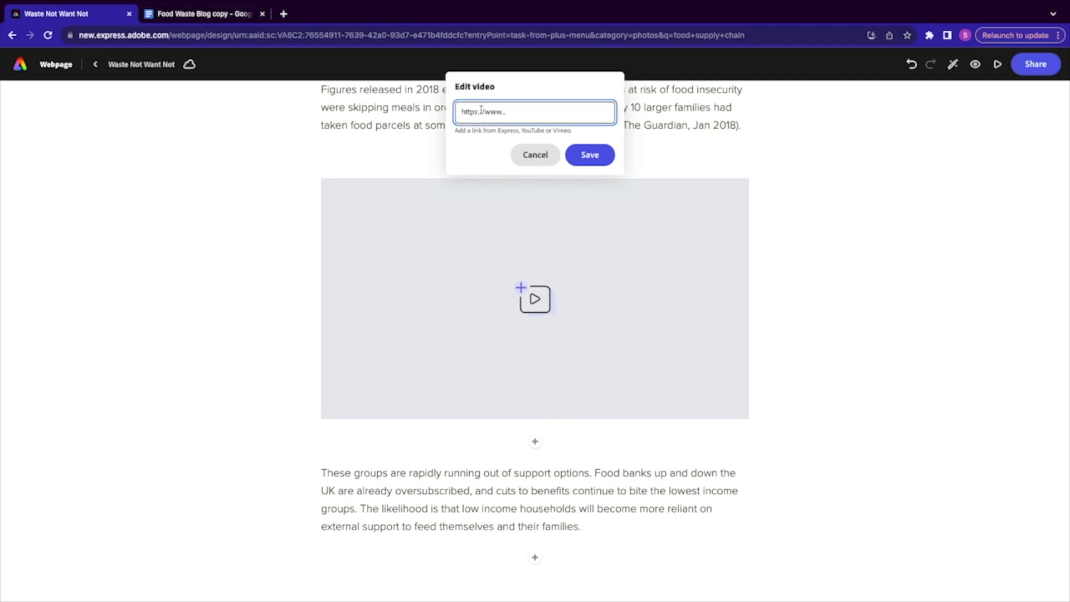
{"action": "key", "text": "ctrl+v"}
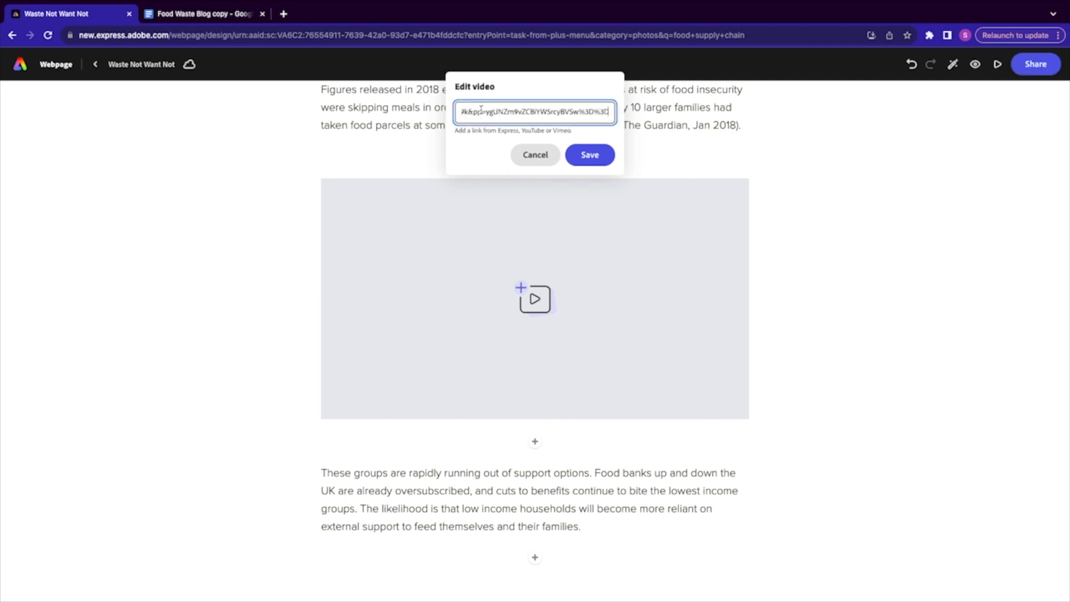
{"action": "left_click", "coordinate": [597, 161]}
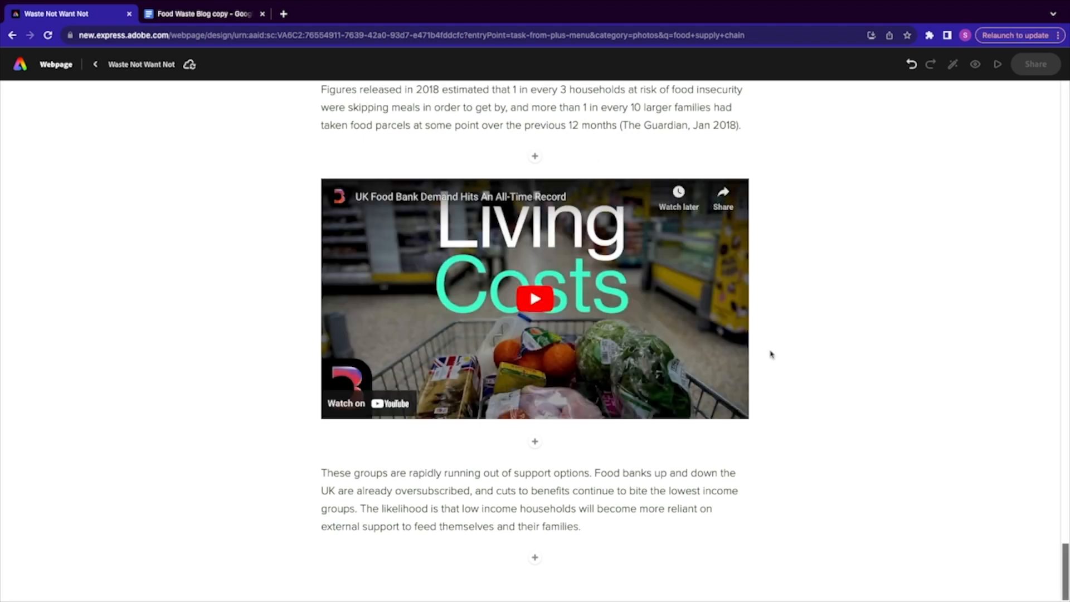
Step: Format the paragraph beginning "Figures released in 2018 estimated" as a quote
{"action": "scroll", "coordinate": [875, 415], "scroll_direction": "up", "scroll_amount": 5}
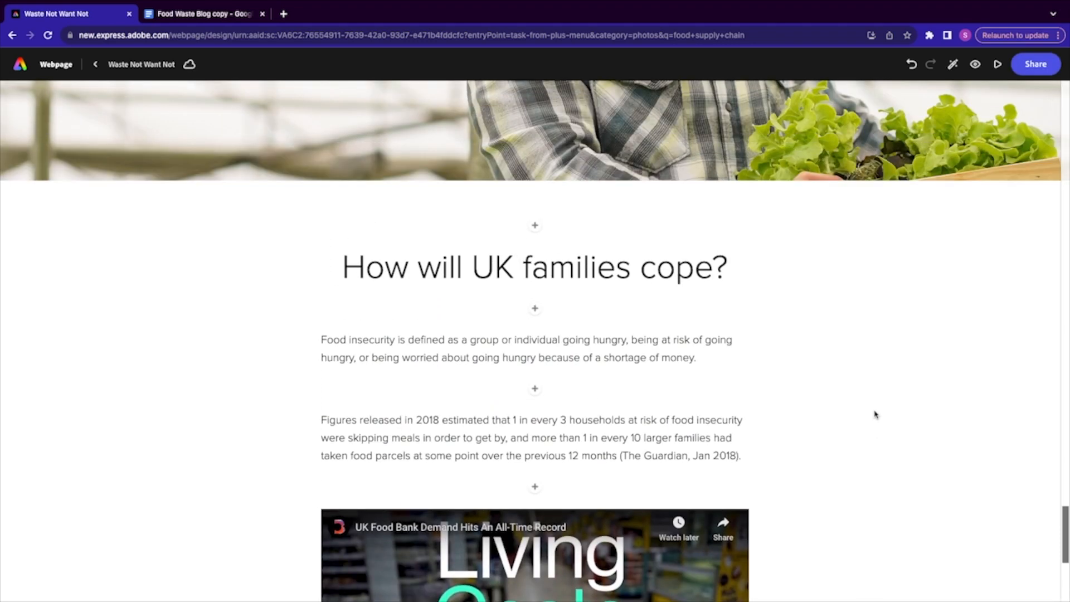
{"action": "scroll", "coordinate": [874, 416], "scroll_direction": "down", "scroll_amount": 6}
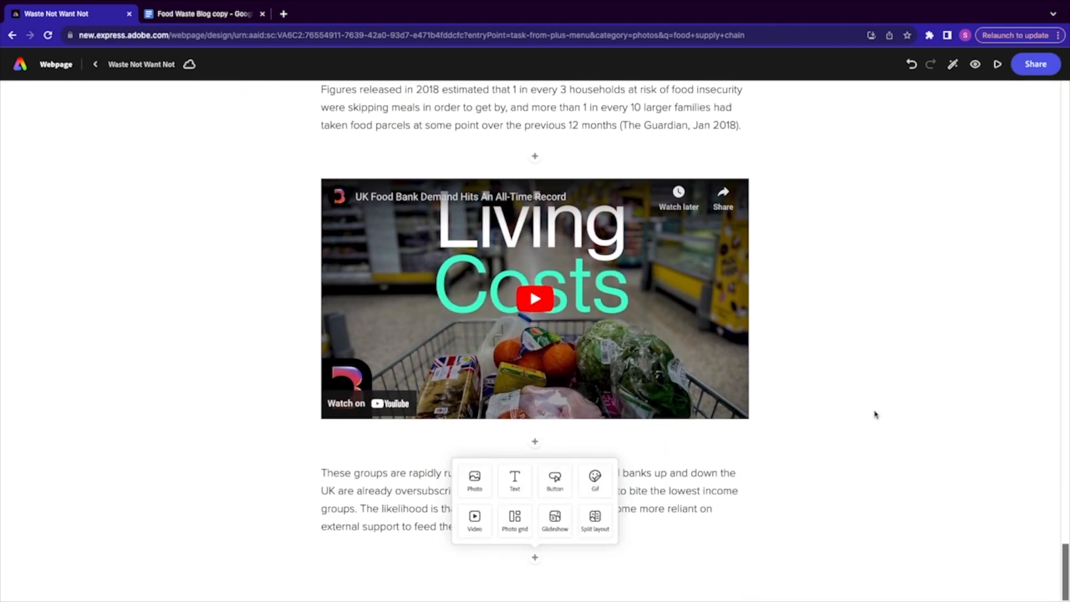
{"action": "scroll", "coordinate": [875, 414], "scroll_direction": "up", "scroll_amount": 3}
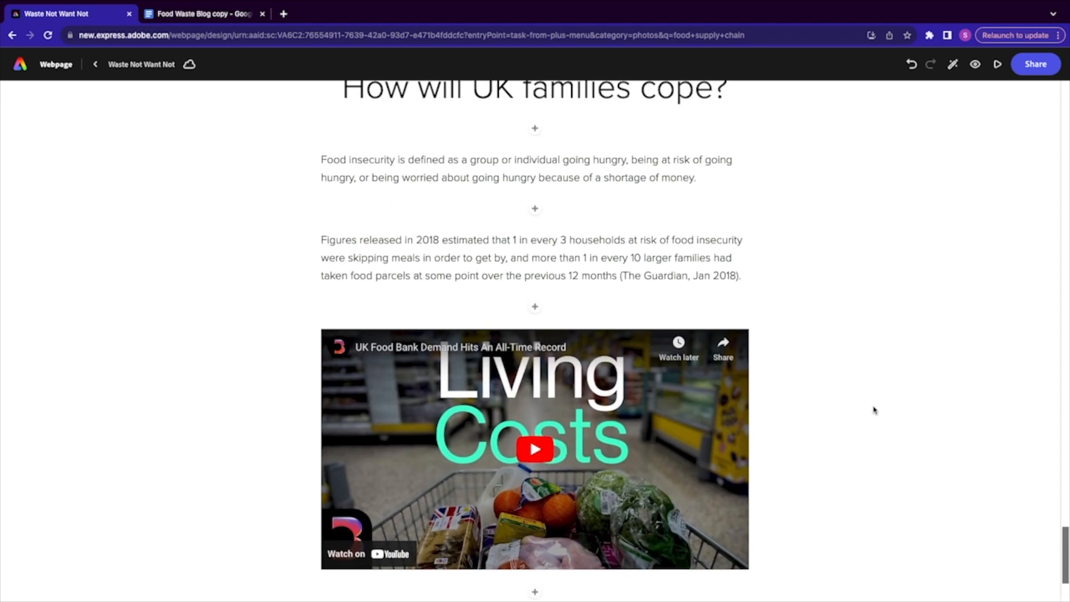
{"action": "left_click", "coordinate": [320, 243]}
{"action": "left_click_drag", "start_coordinate": [322, 241], "coordinate": [489, 267]}
{"action": "left_click_drag", "start_coordinate": [322, 241], "coordinate": [737, 294]}
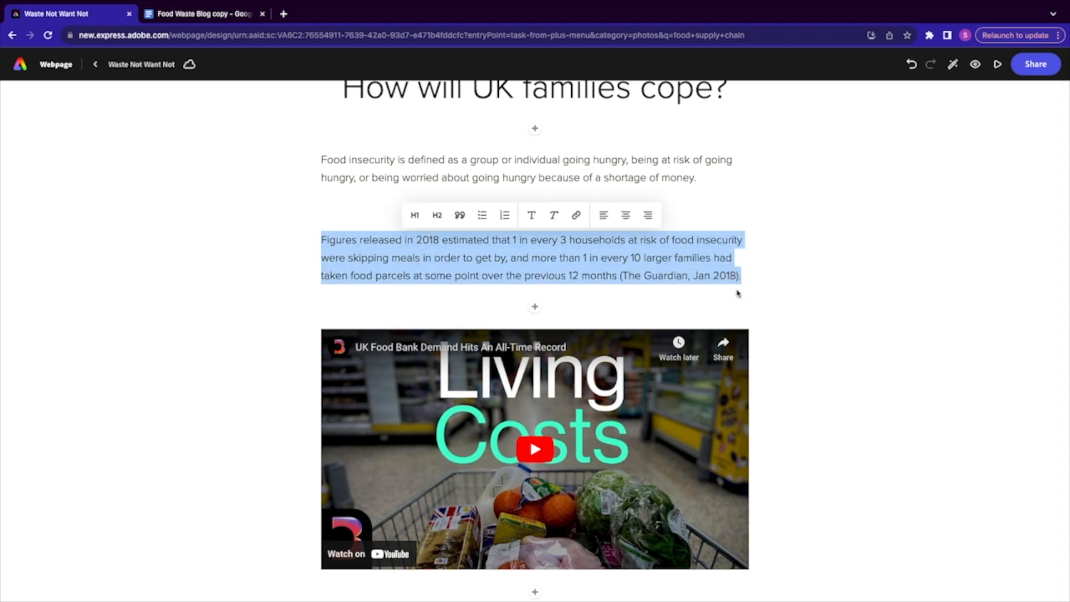
{"action": "left_click", "coordinate": [458, 217]}
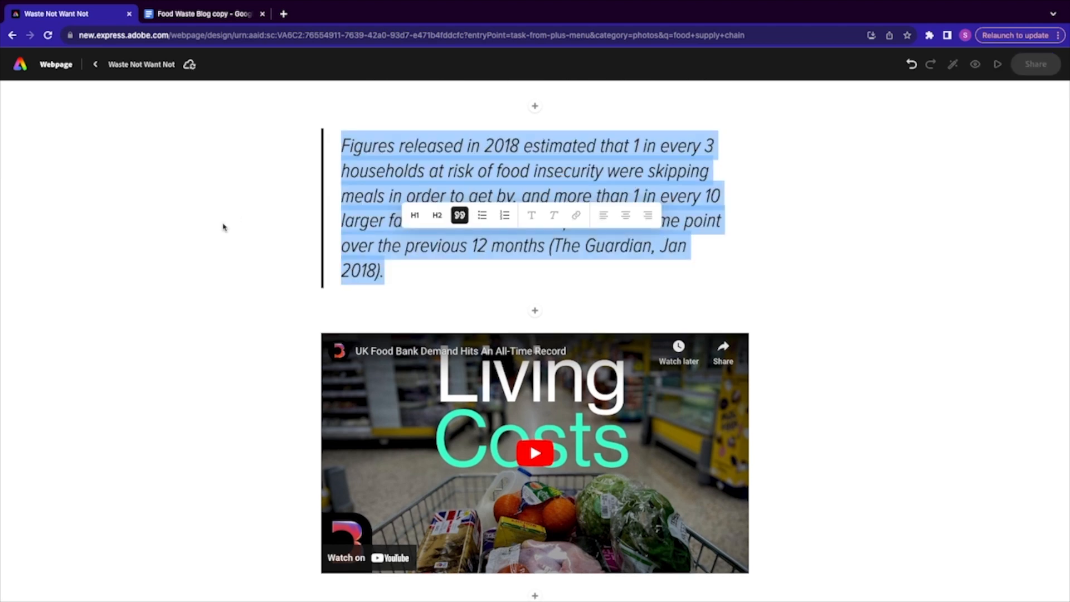
{"action": "left_click", "coordinate": [225, 236]}
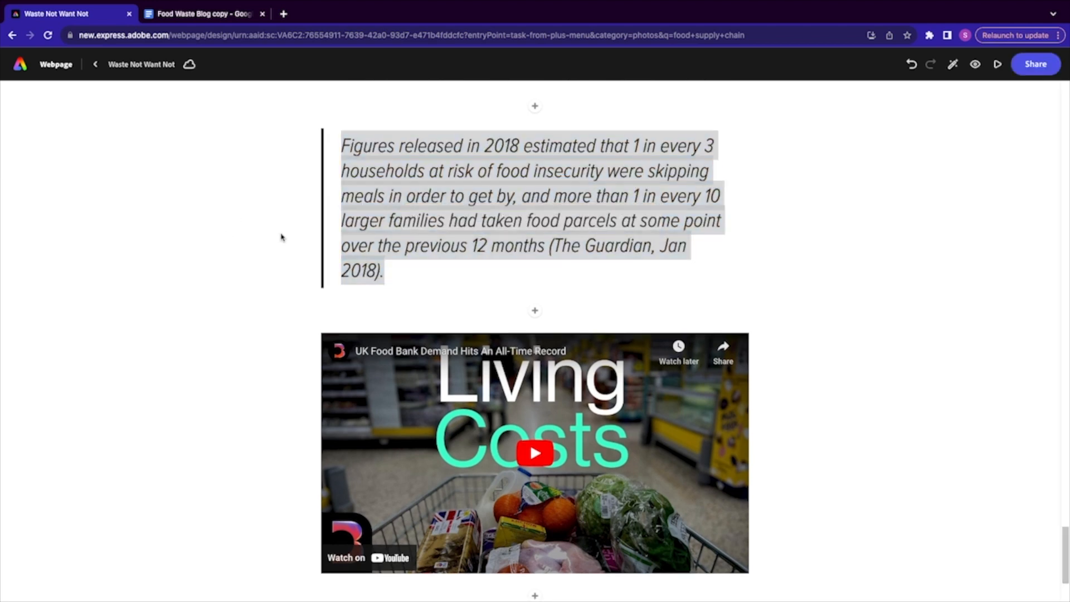
{"action": "left_click", "coordinate": [554, 247]}
{"action": "left_click_drag", "start_coordinate": [556, 248], "coordinate": [532, 269]}
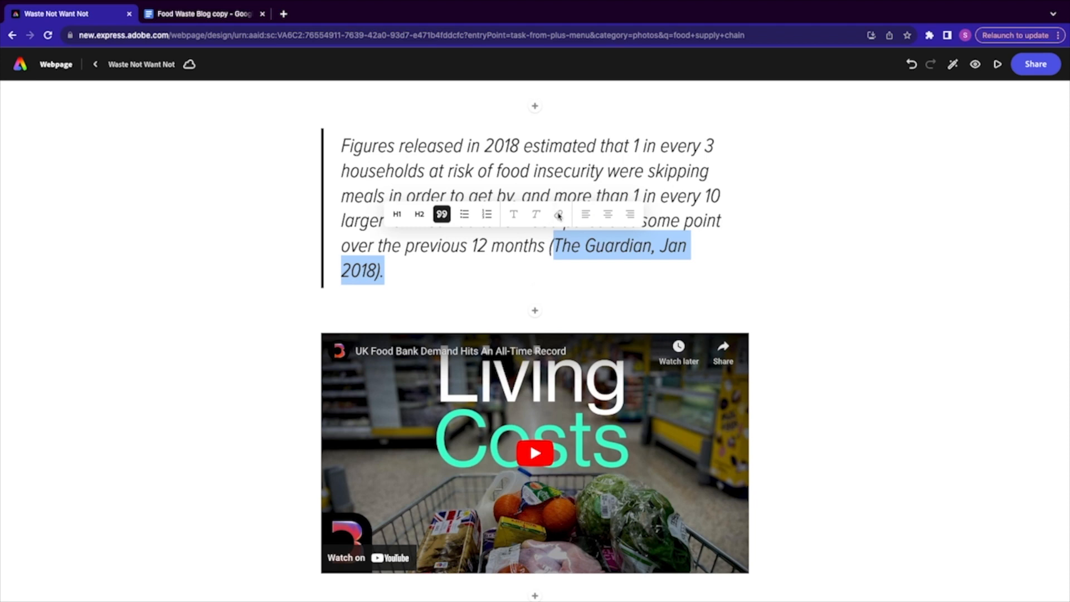
{"action": "left_click", "coordinate": [256, 275]}
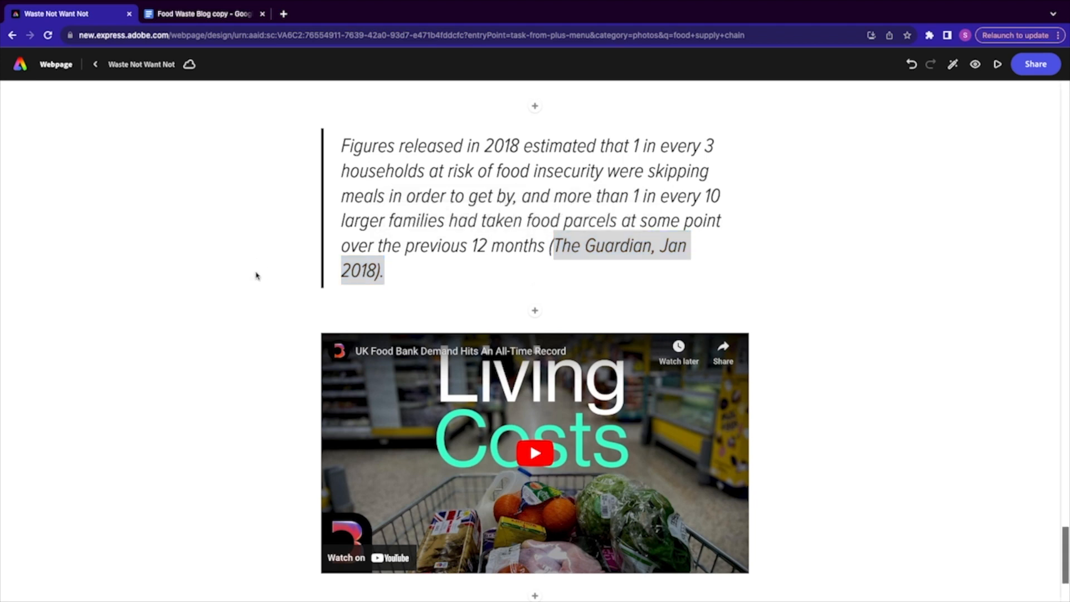
{"action": "scroll", "coordinate": [259, 296], "scroll_direction": "down", "scroll_amount": 3}
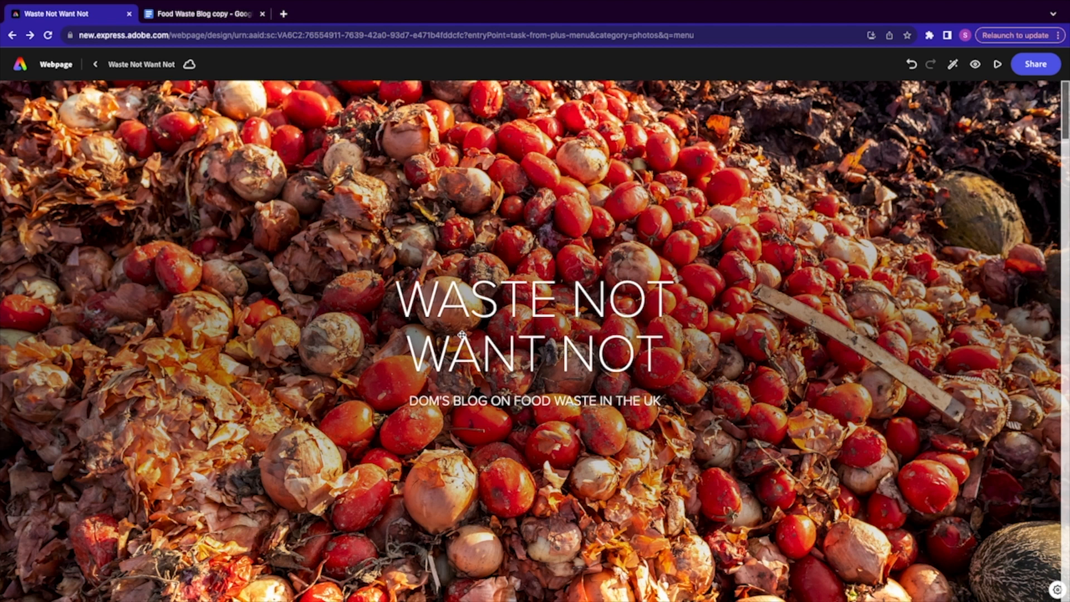
Step: Insert a split layout between the paragraph beginning "This blog is an attempt" and the "How much food do we waste?" section
{"action": "scroll", "coordinate": [461, 334], "scroll_direction": "down", "scroll_amount": 10}
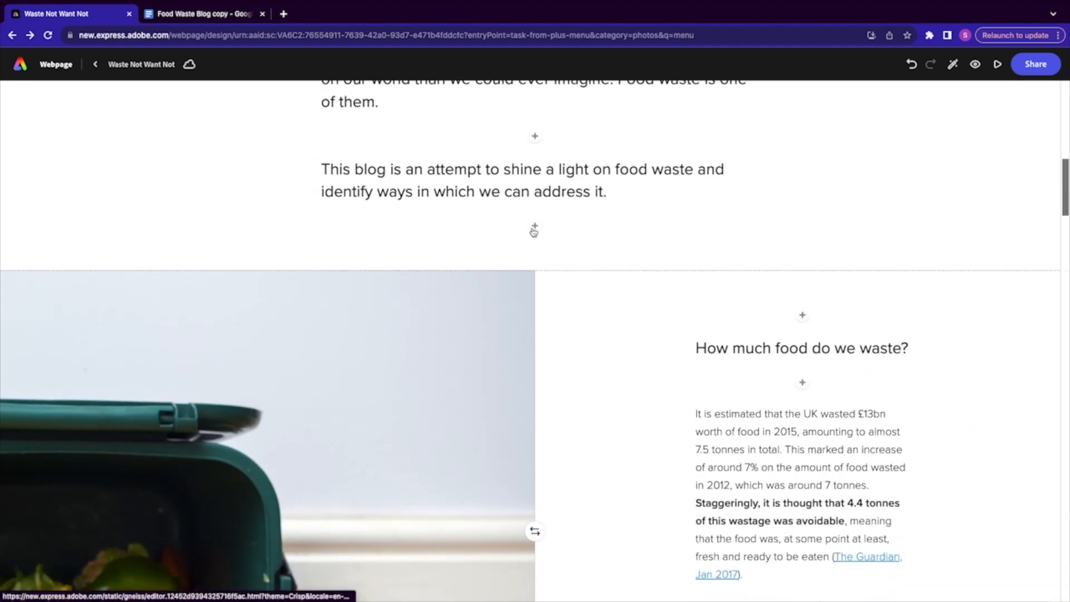
{"action": "left_click", "coordinate": [533, 229]}
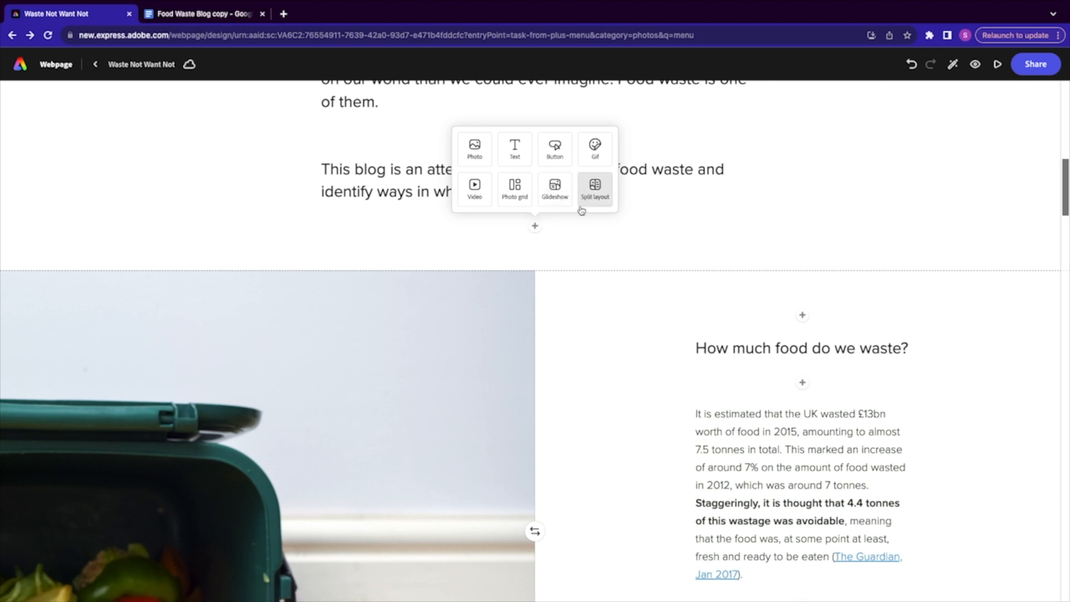
{"action": "left_click", "coordinate": [591, 192]}
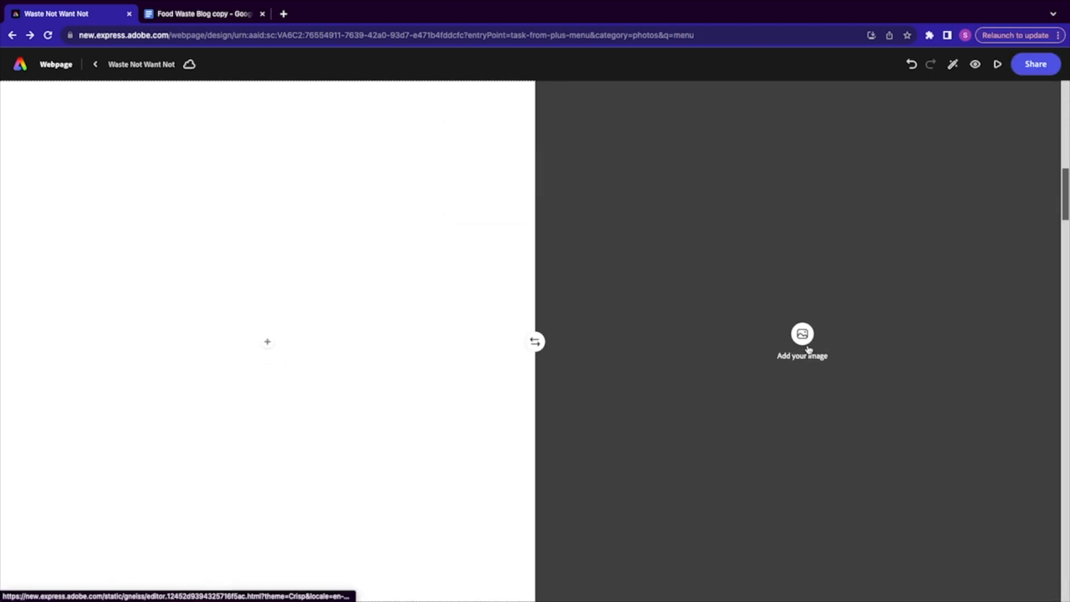
Step: Search the stock photos for "contents" and fill the split layout's image side with the blue "New Content" keyboard key photo
{"action": "left_click", "coordinate": [805, 341]}
{"action": "left_click", "coordinate": [69, 162]}
{"action": "type", "text": "contents"}
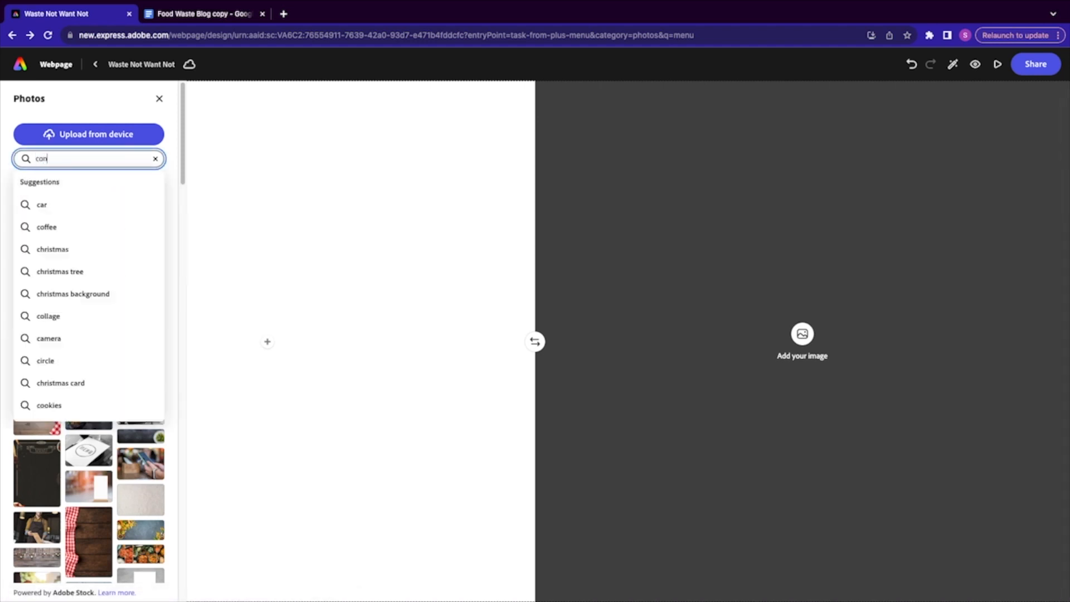
{"action": "key", "text": "Return"}
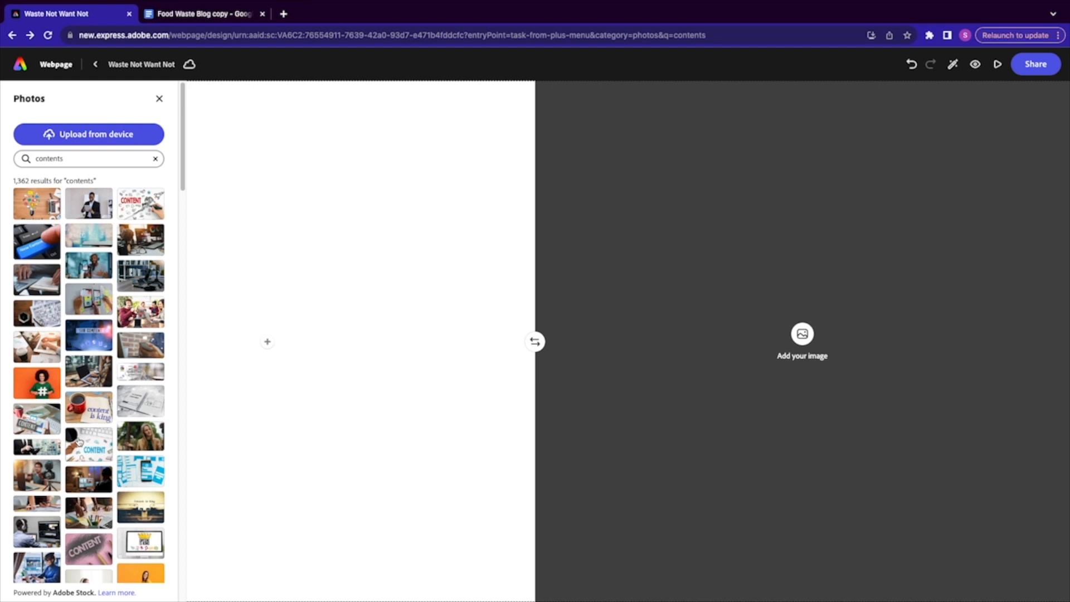
{"action": "left_click", "coordinate": [15, 237]}
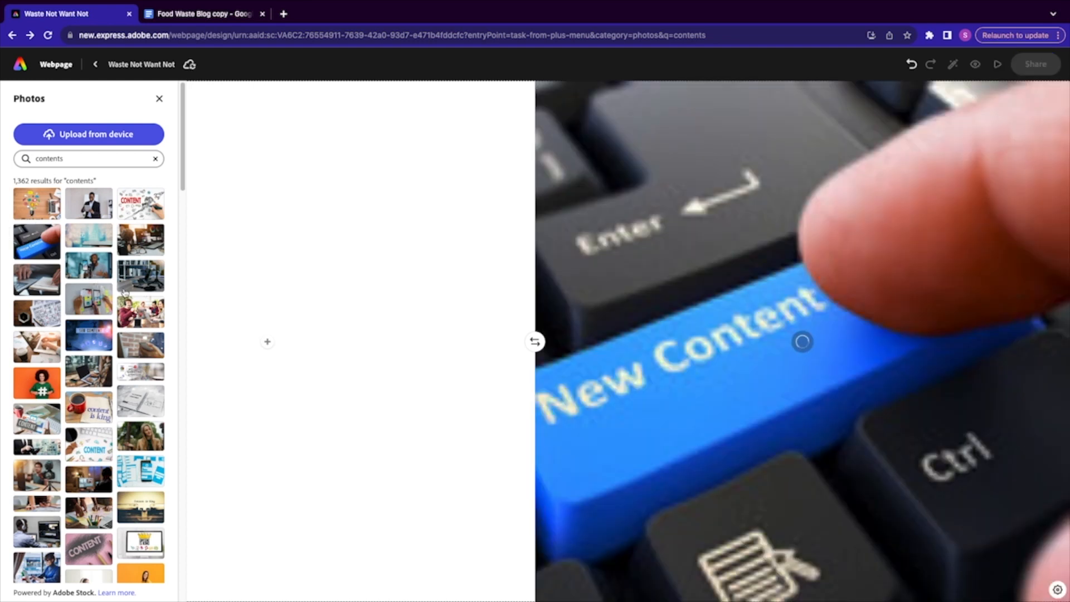
{"action": "left_click", "coordinate": [159, 98]}
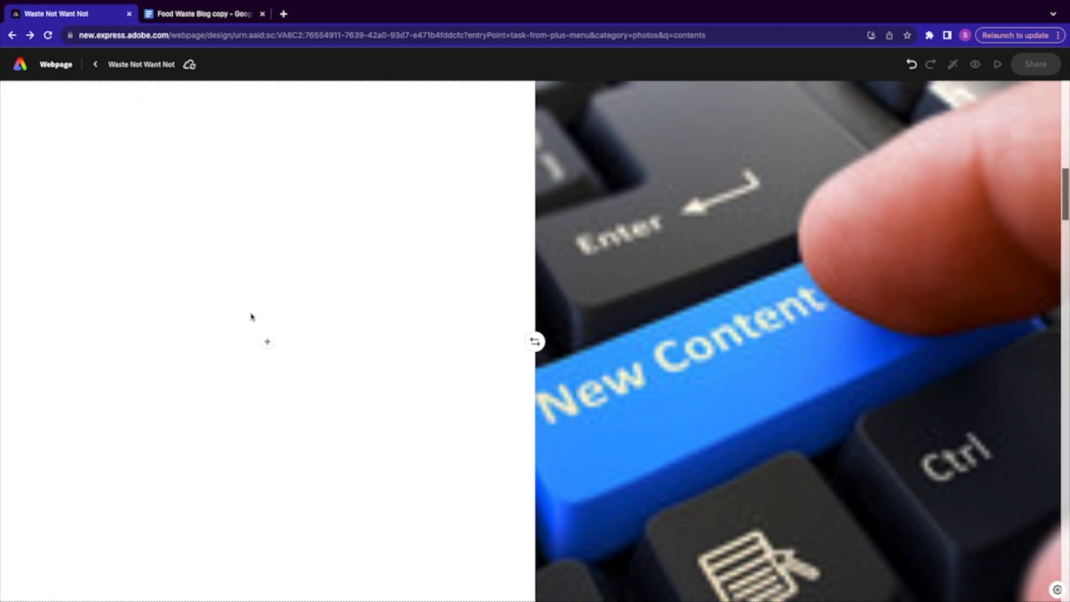
Step: Add the text "BLOG POSTS" to the empty side of the split layout and format it as an H1 heading
{"action": "left_click", "coordinate": [267, 341]}
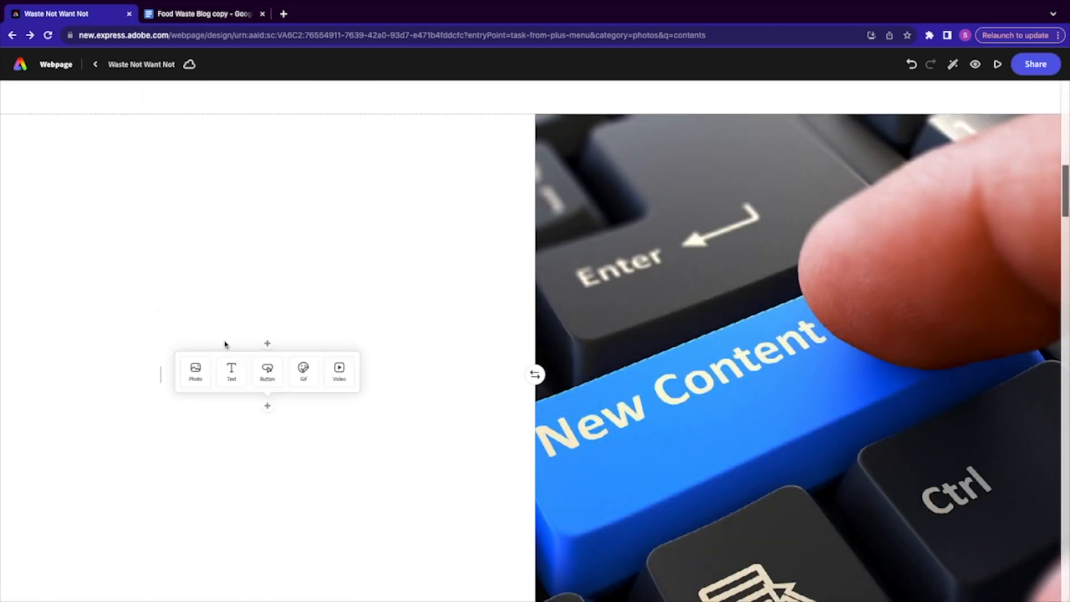
{"action": "type", "text": "BLOG POSTS"}
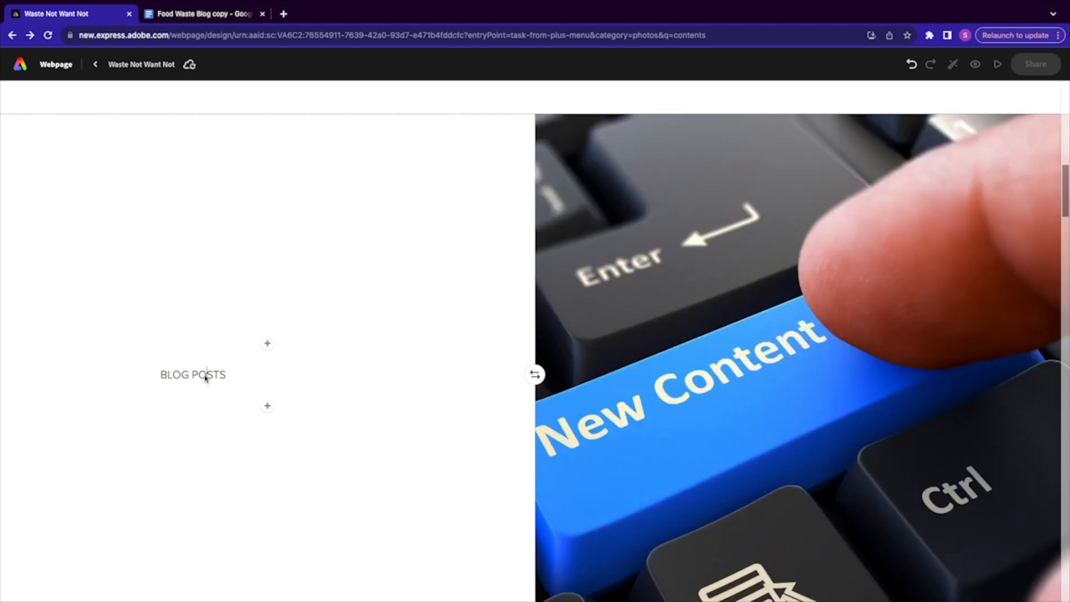
{"action": "left_click", "coordinate": [207, 377]}
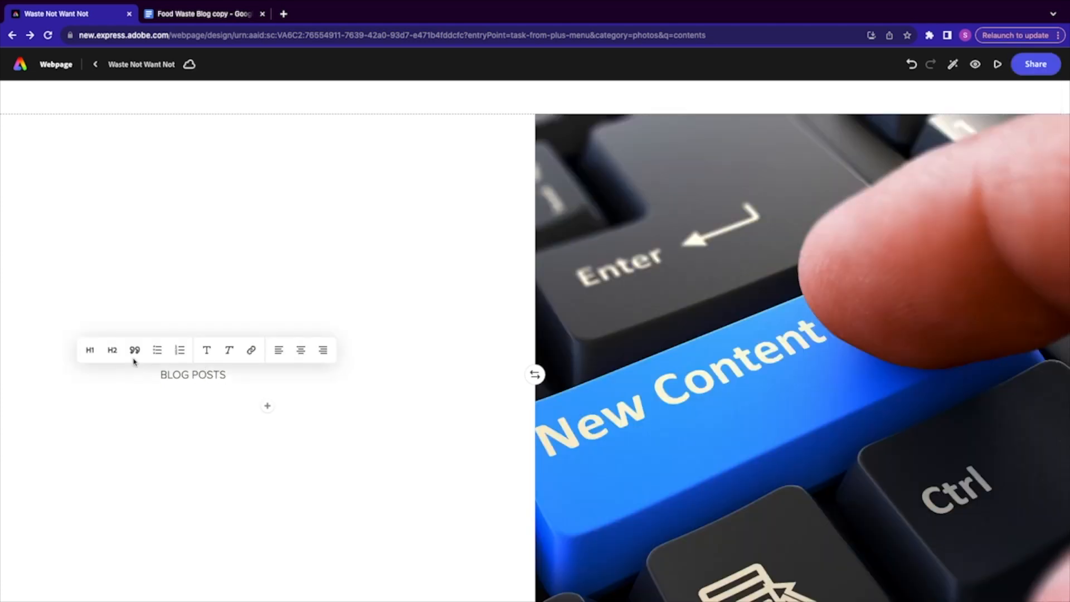
{"action": "left_click", "coordinate": [86, 349]}
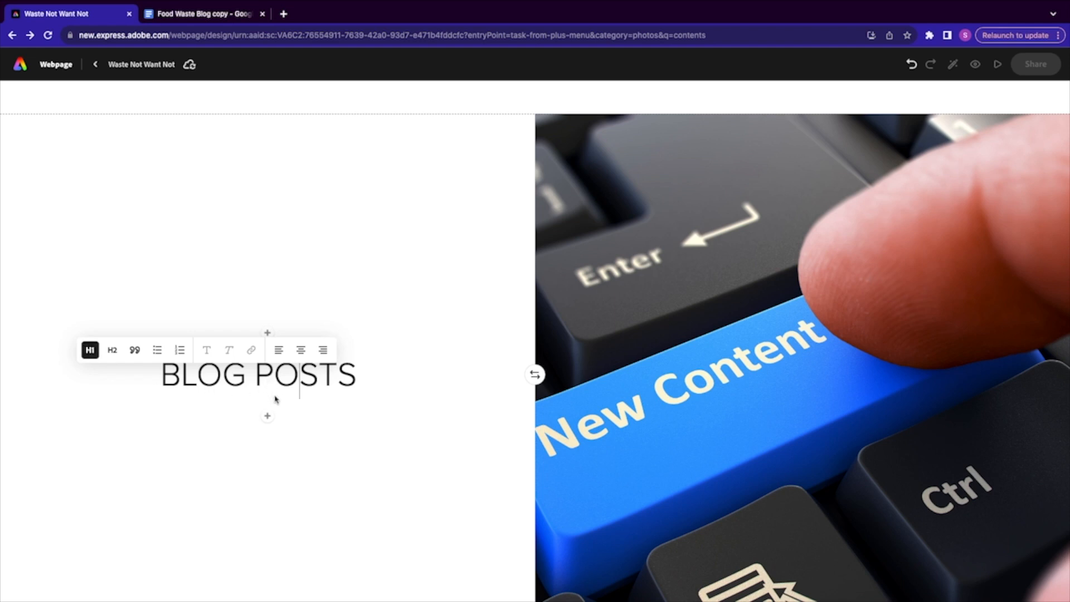
Step: Below the heading, add a bulleted list: "How much food do we waste?", "Why is food waste a problem?", "How will UK families cope?"
{"action": "left_click", "coordinate": [267, 418]}
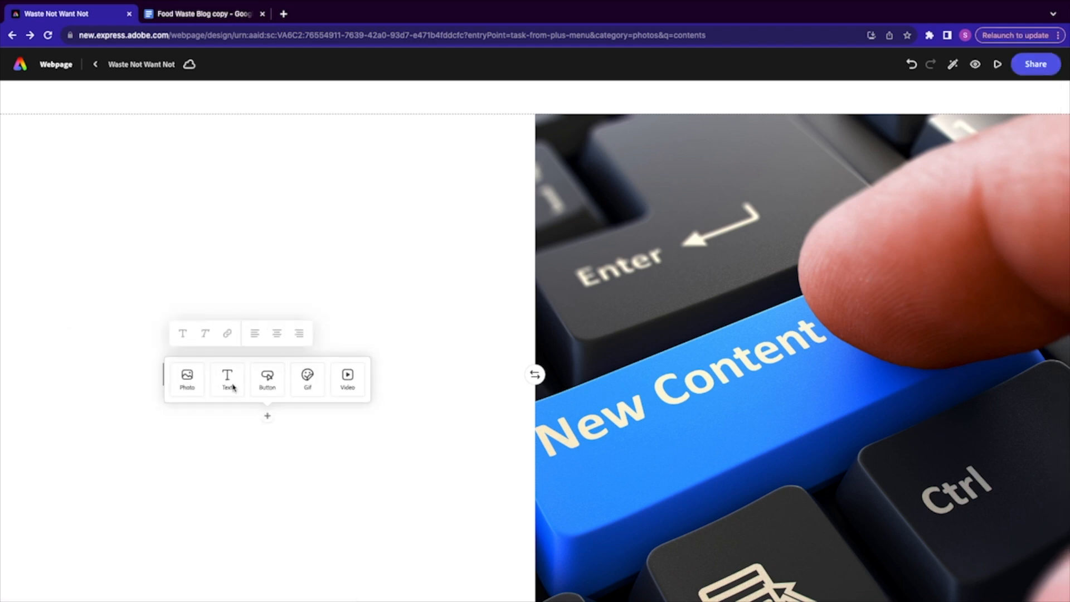
{"action": "left_click", "coordinate": [227, 379]}
{"action": "type", "text": "How much food do we waste?"}
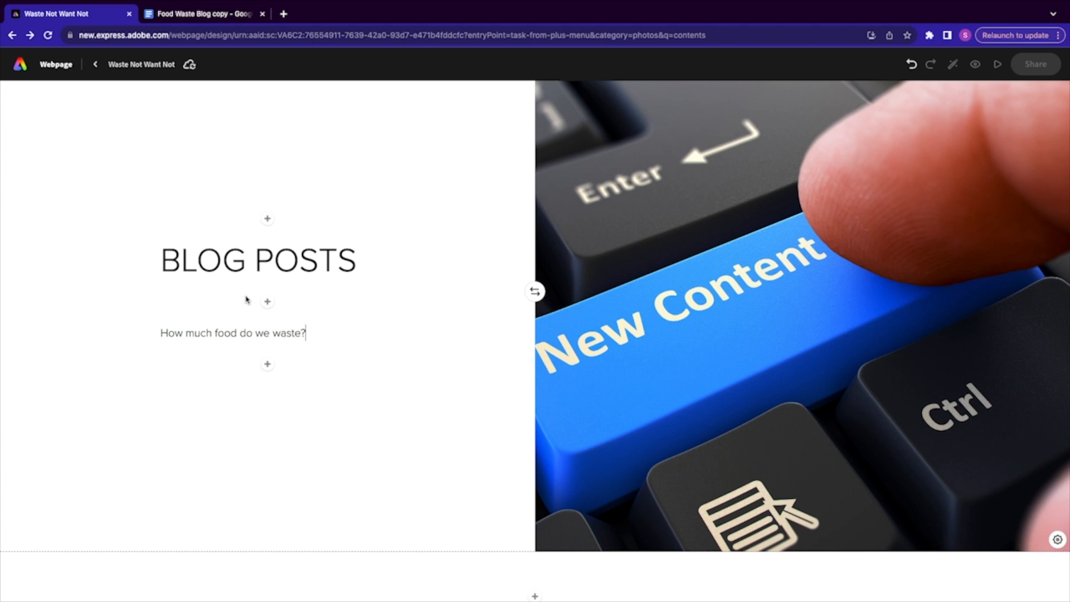
{"action": "left_click", "coordinate": [262, 332]}
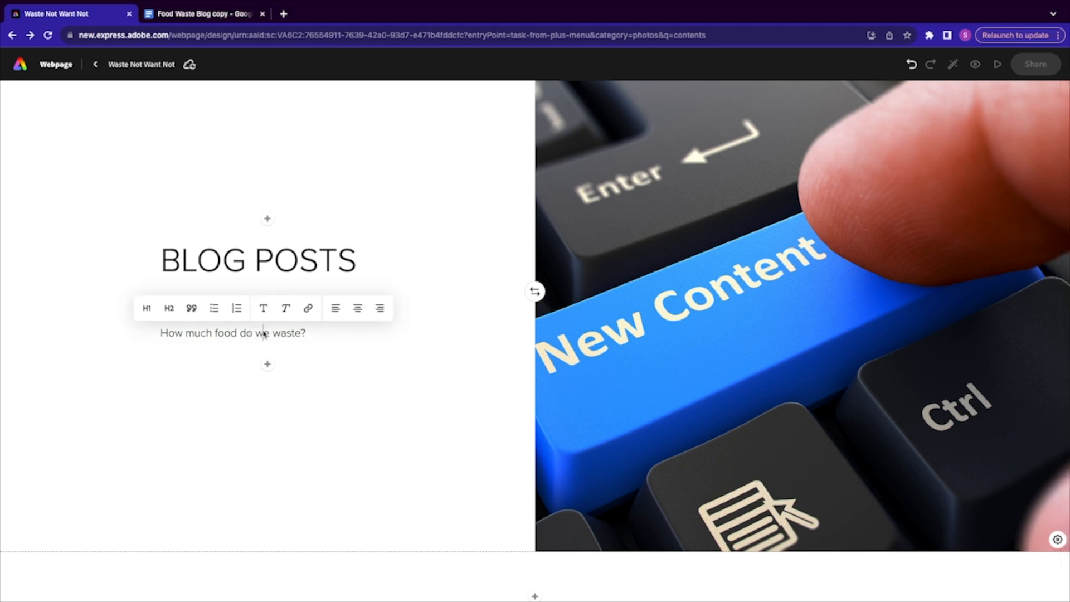
{"action": "left_click", "coordinate": [215, 308]}
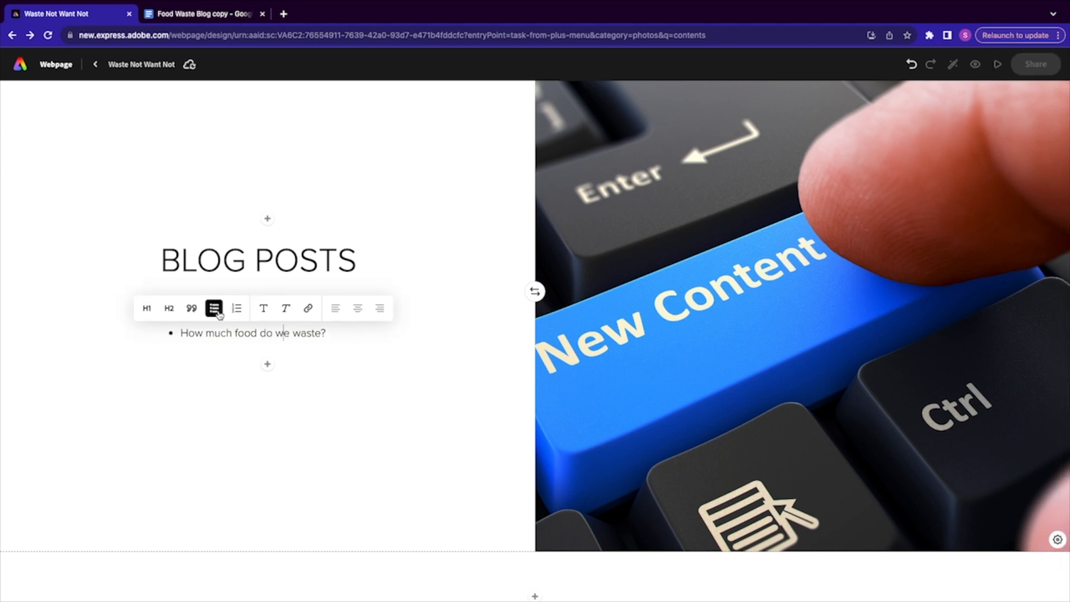
{"action": "left_click", "coordinate": [332, 336]}
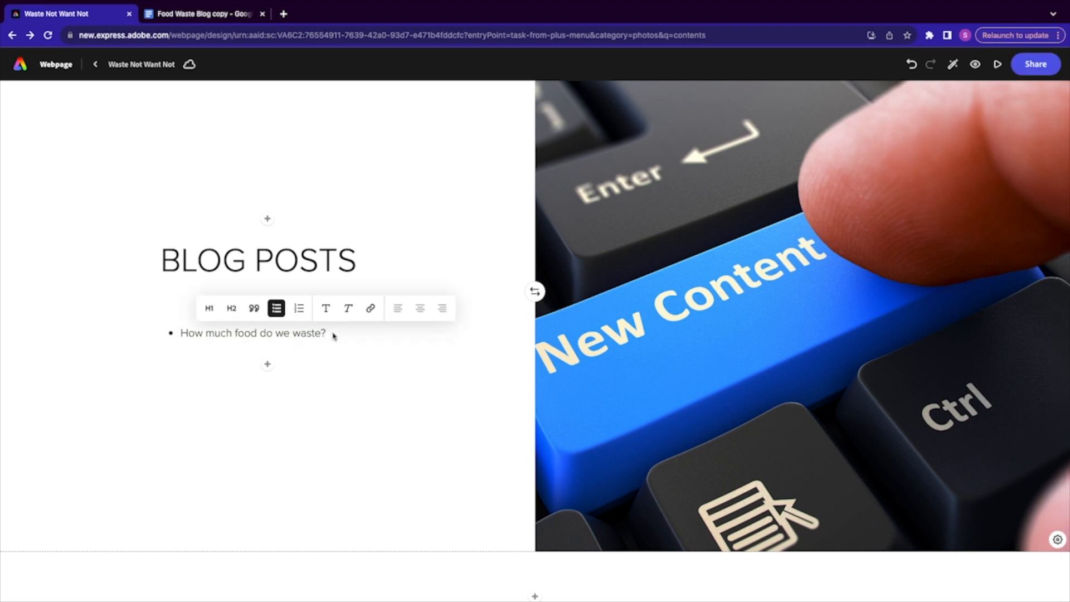
{"action": "key", "text": "Return"}
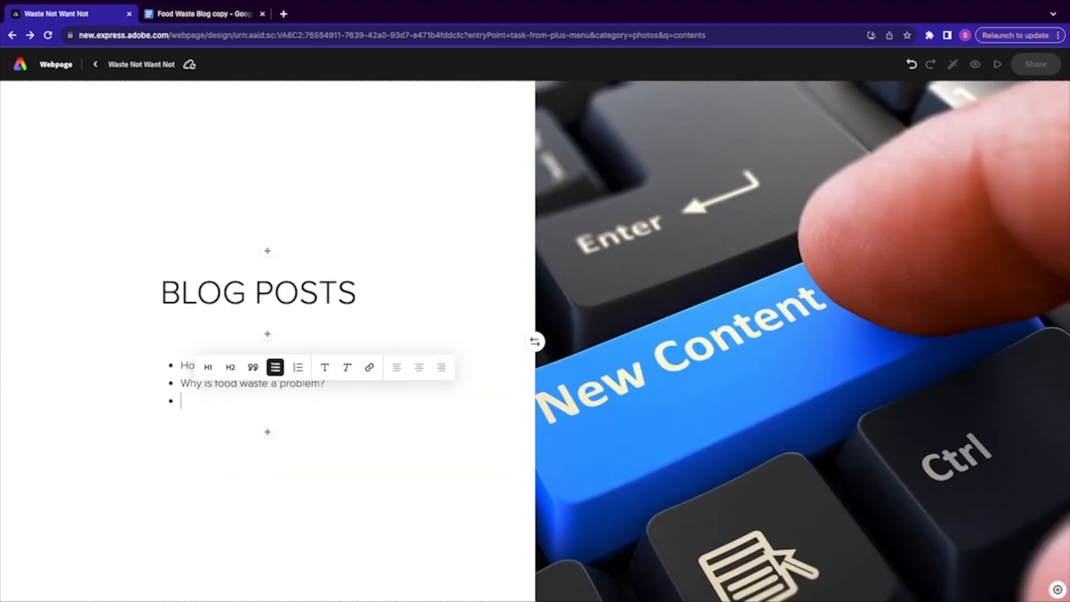
{"action": "type", "text": "How will UK families cope?"}
{"action": "left_click", "coordinate": [51, 320]}
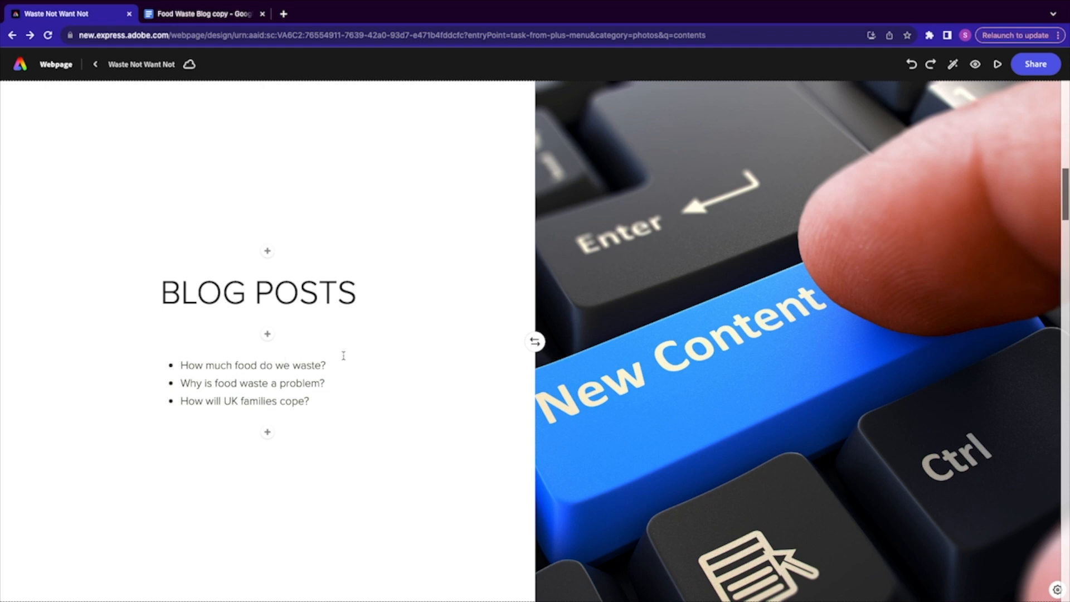
Step: Publish the webpage with its latest changes and copy the published link
{"action": "left_click", "coordinate": [1032, 65]}
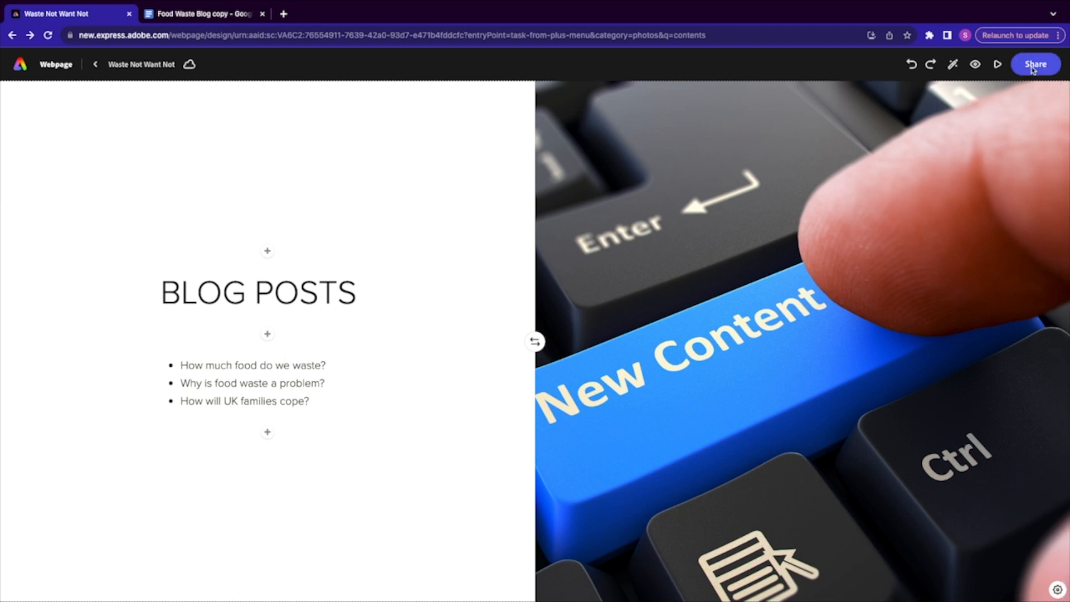
{"action": "left_click", "coordinate": [955, 156]}
{"action": "left_click", "coordinate": [904, 258]}
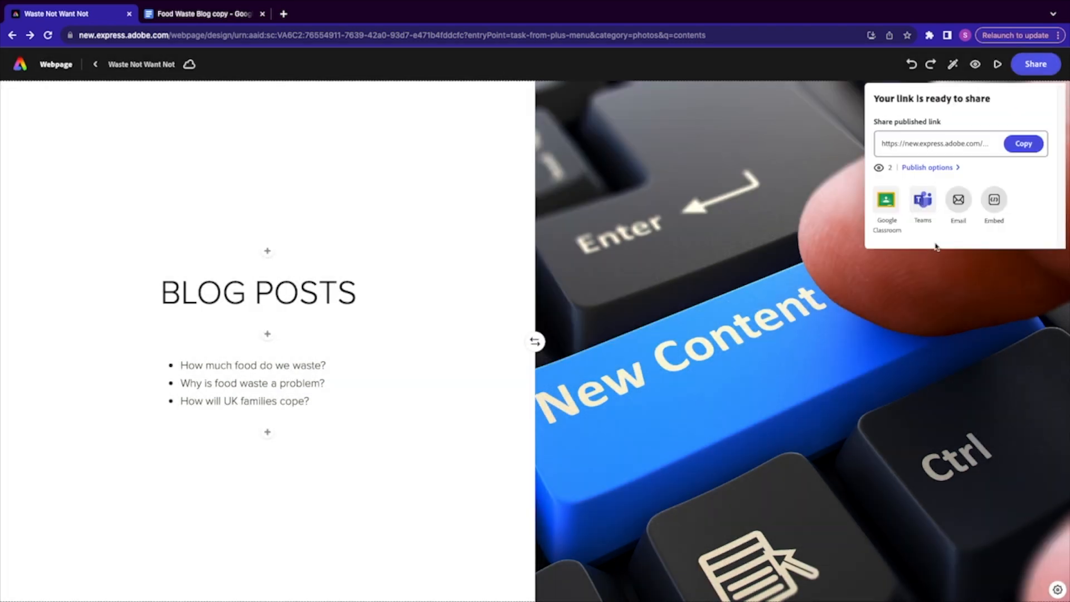
{"action": "left_click", "coordinate": [1013, 151]}
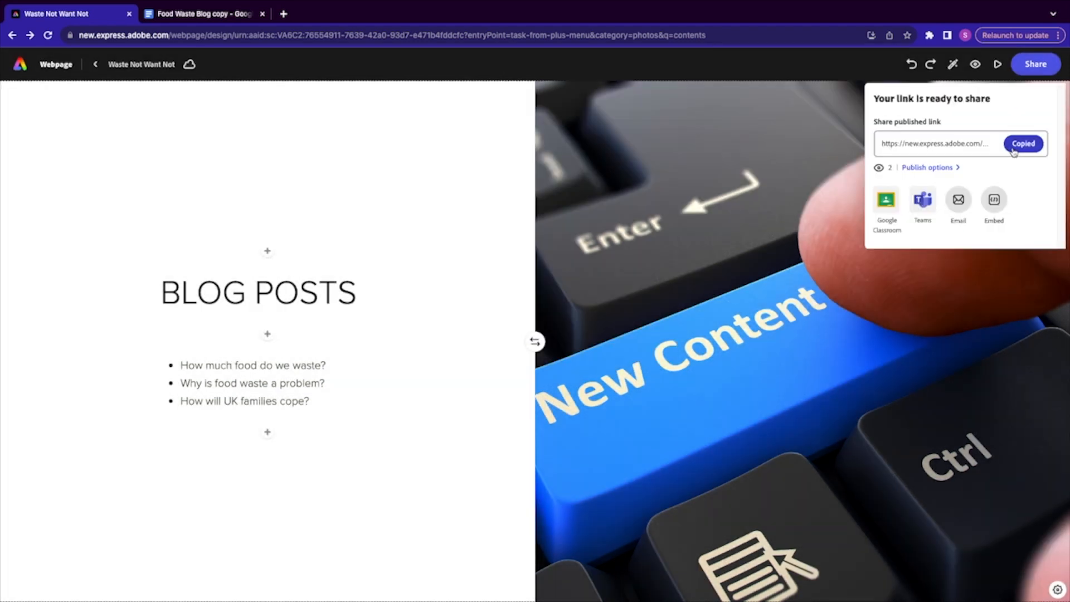
Step: Open the published webpage in a new browser tab using the copied link
{"action": "left_click", "coordinate": [284, 14]}
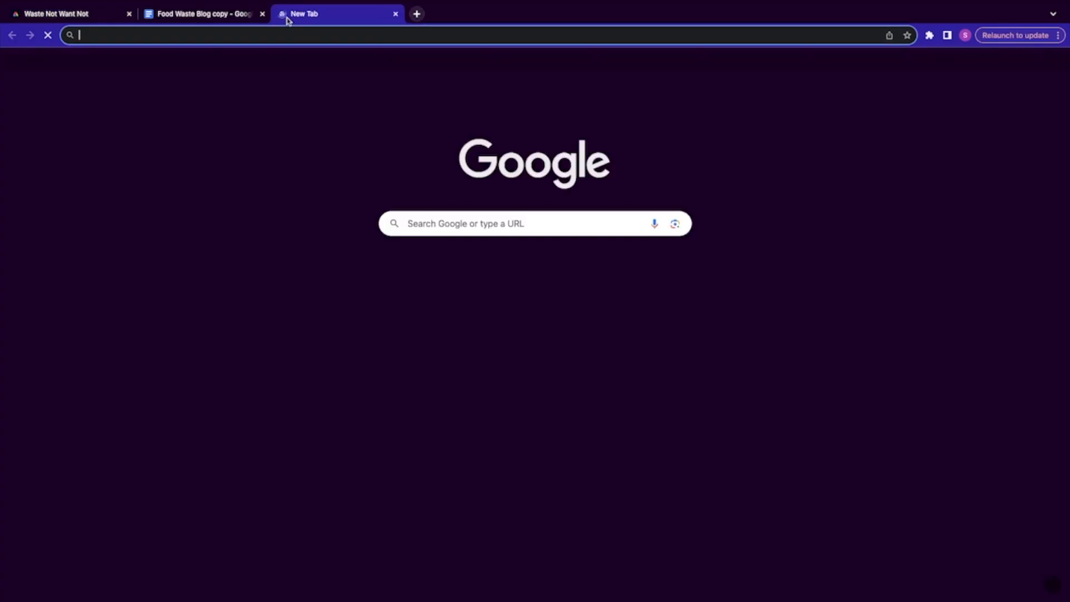
{"action": "key", "text": "ctrl+v"}
{"action": "key", "text": "Return"}
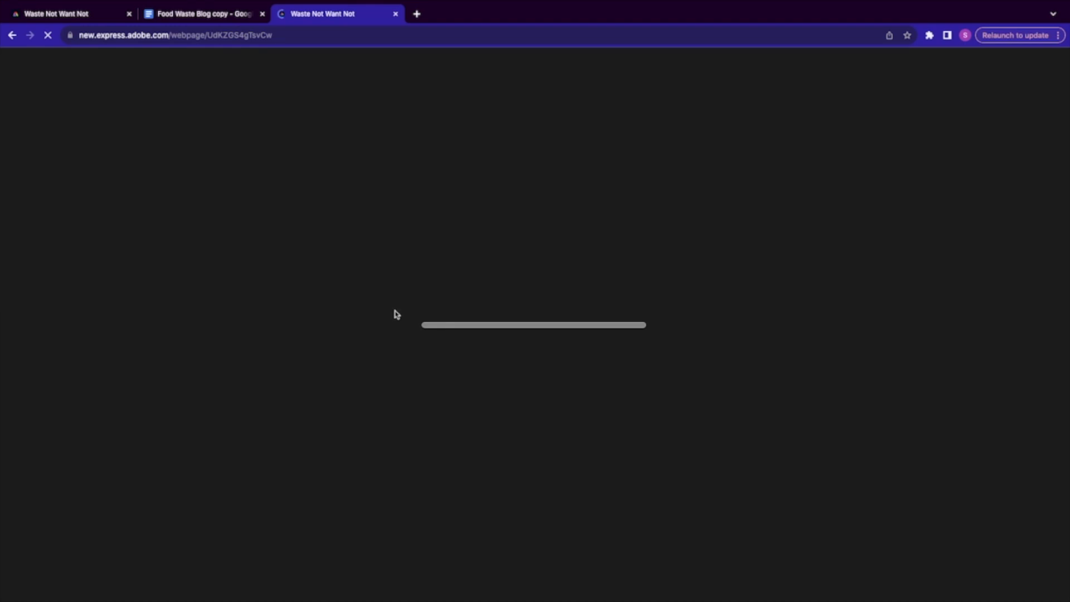
Step: Copy the anchor link of the section heading "How much food do we waste?" on the published page
{"action": "scroll", "coordinate": [416, 388], "scroll_direction": "down", "scroll_amount": 10}
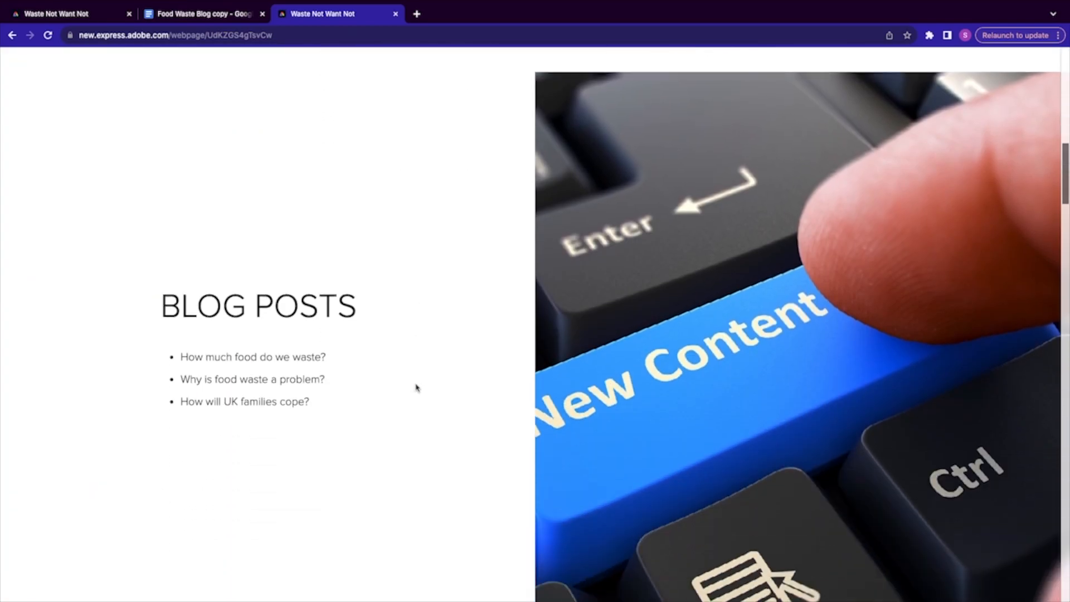
{"action": "scroll", "coordinate": [417, 388], "scroll_direction": "down", "scroll_amount": 3}
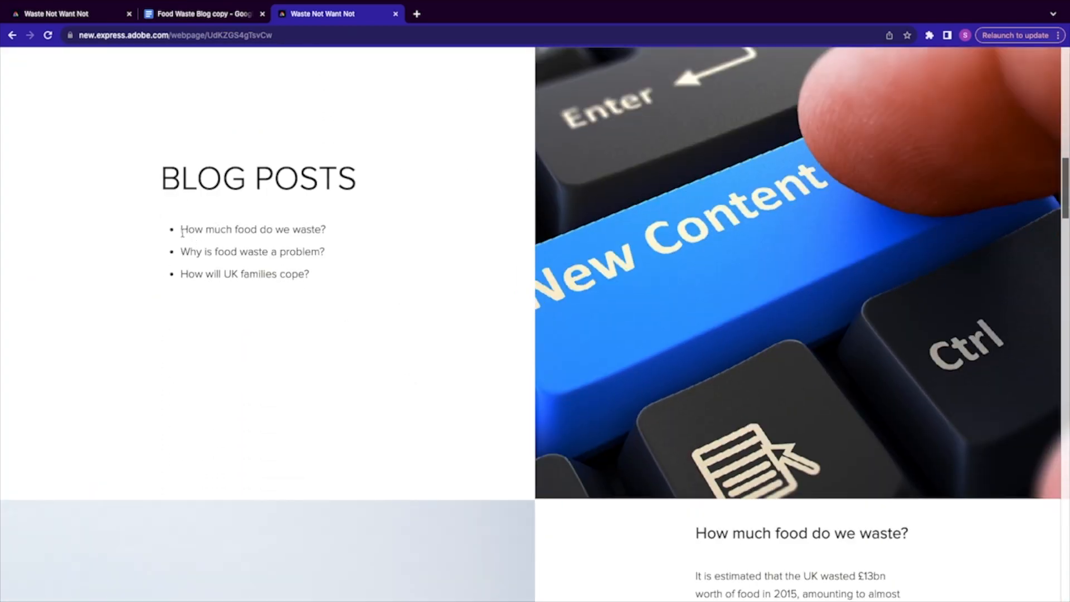
{"action": "scroll", "coordinate": [425, 361], "scroll_direction": "down", "scroll_amount": 3}
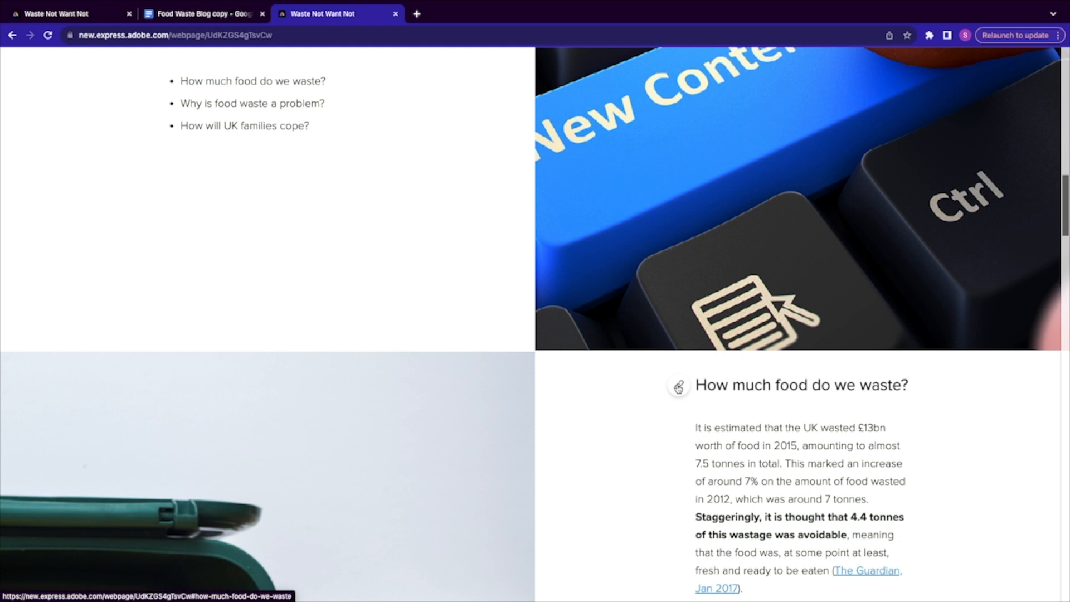
{"action": "left_click", "coordinate": [678, 387]}
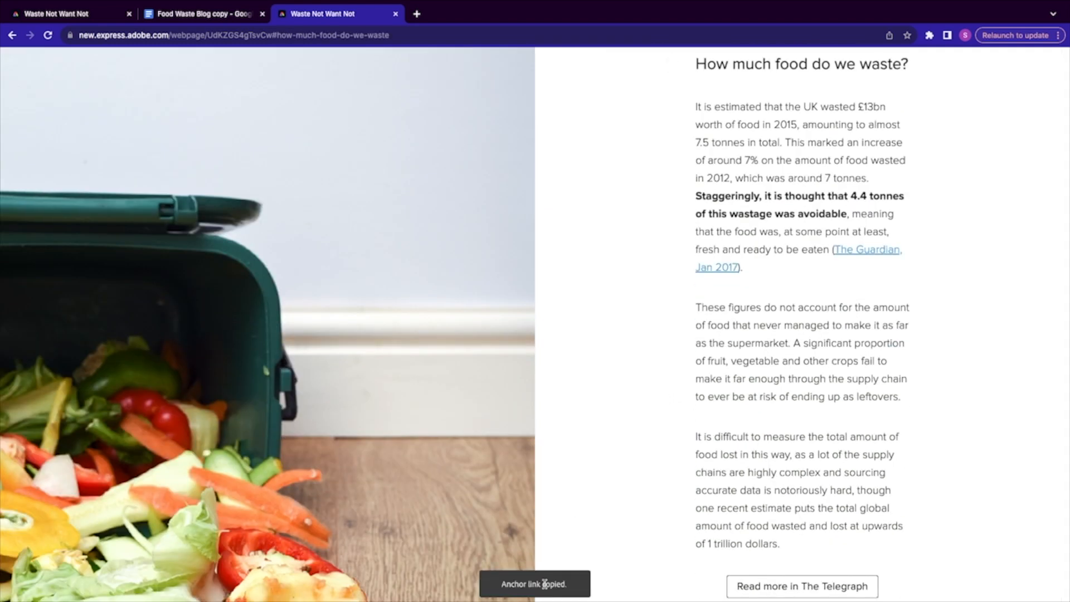
Step: In the webpage editor, link the bullet "How much food do we waste?" to the copied section anchor
{"action": "left_click", "coordinate": [92, 21]}
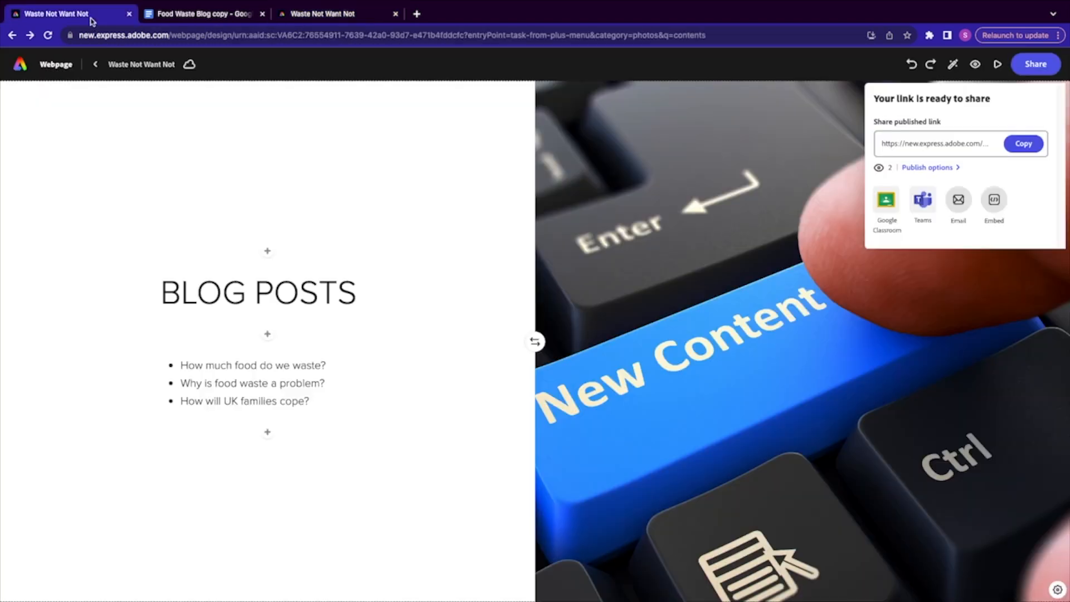
{"action": "left_click", "coordinate": [282, 365]}
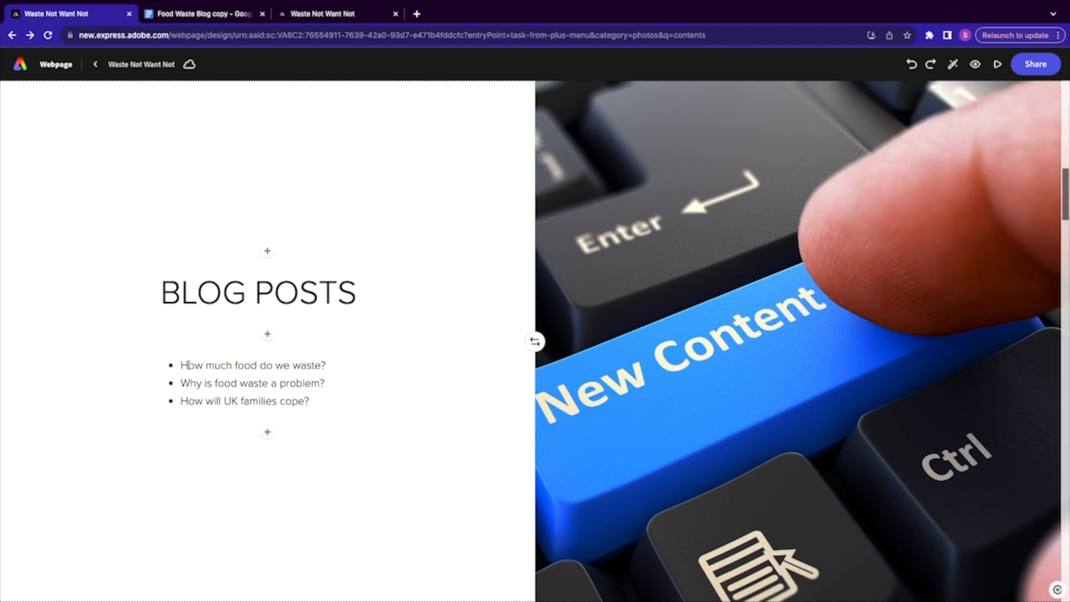
{"action": "left_click_drag", "start_coordinate": [180, 366], "coordinate": [353, 366]}
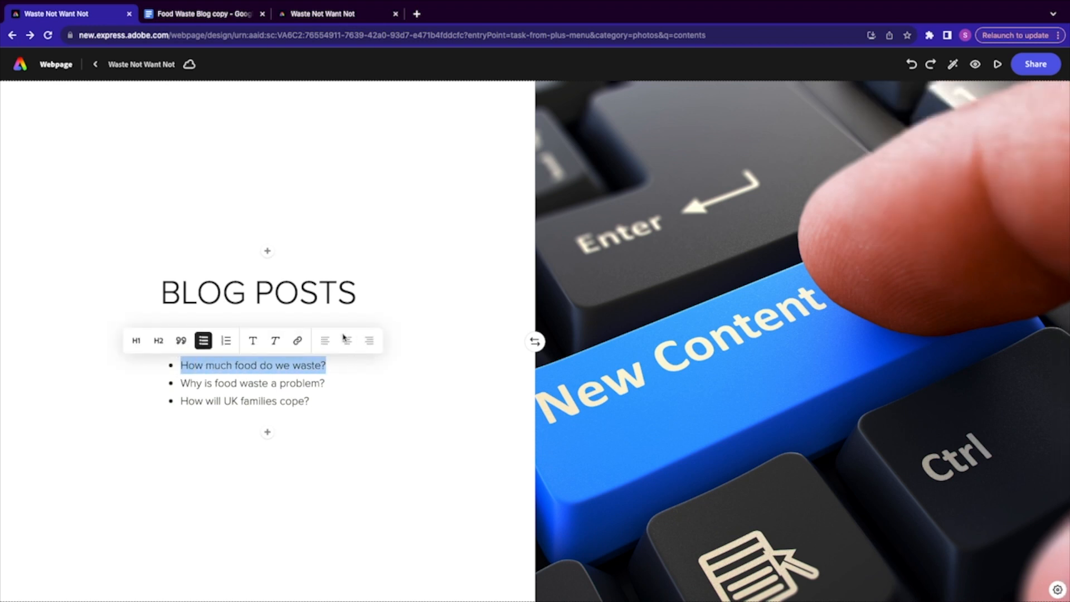
{"action": "left_click", "coordinate": [296, 341]}
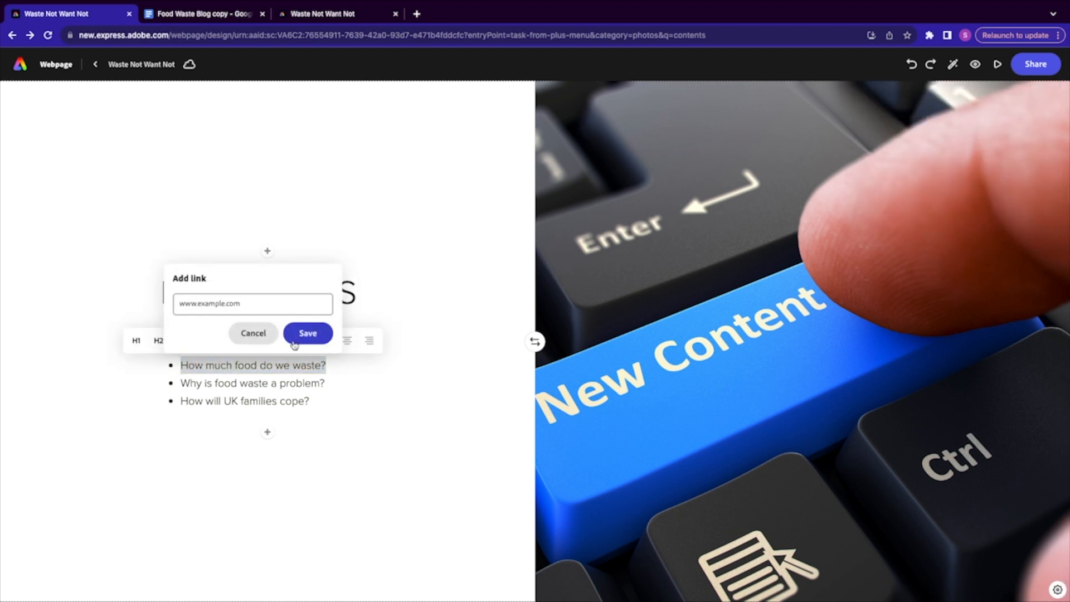
{"action": "left_click", "coordinate": [294, 305]}
{"action": "key", "text": "ctrl+v"}
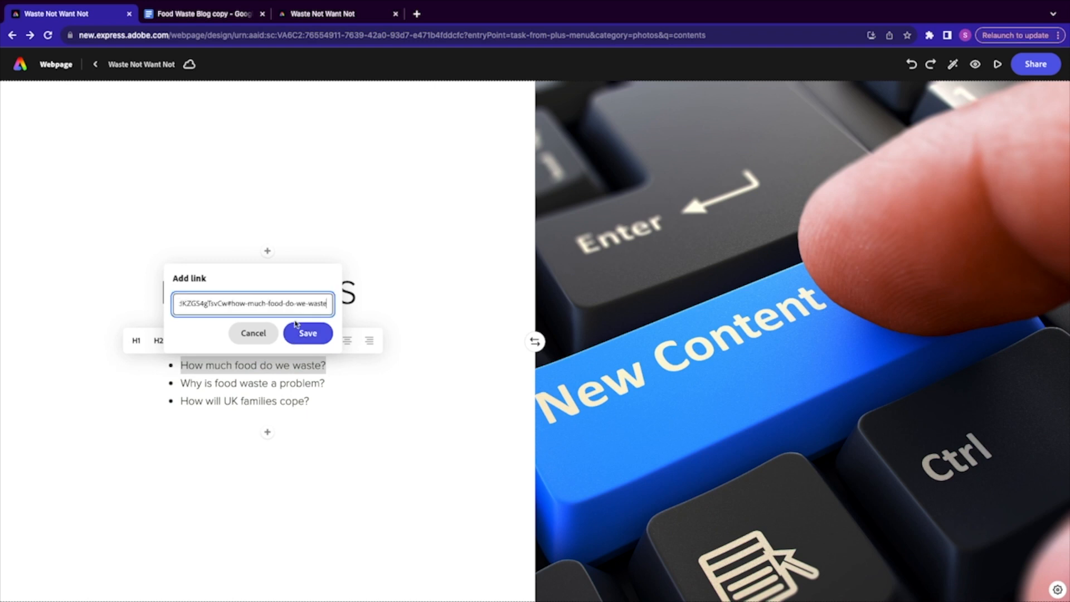
{"action": "left_click", "coordinate": [301, 332]}
Step: On the published page, copy the anchor link of the section heading "Why is food waste a problem?"
{"action": "left_click", "coordinate": [315, 13]}
{"action": "scroll", "coordinate": [575, 440], "scroll_direction": "down", "scroll_amount": 10}
{"action": "scroll", "coordinate": [577, 442], "scroll_direction": "down", "scroll_amount": 4}
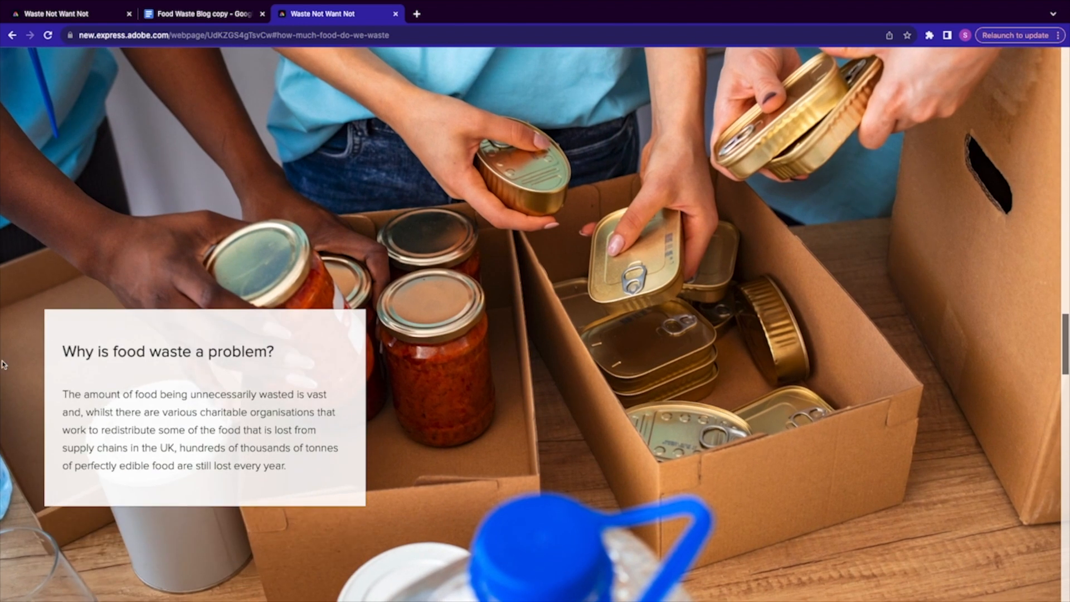
{"action": "left_click", "coordinate": [52, 349]}
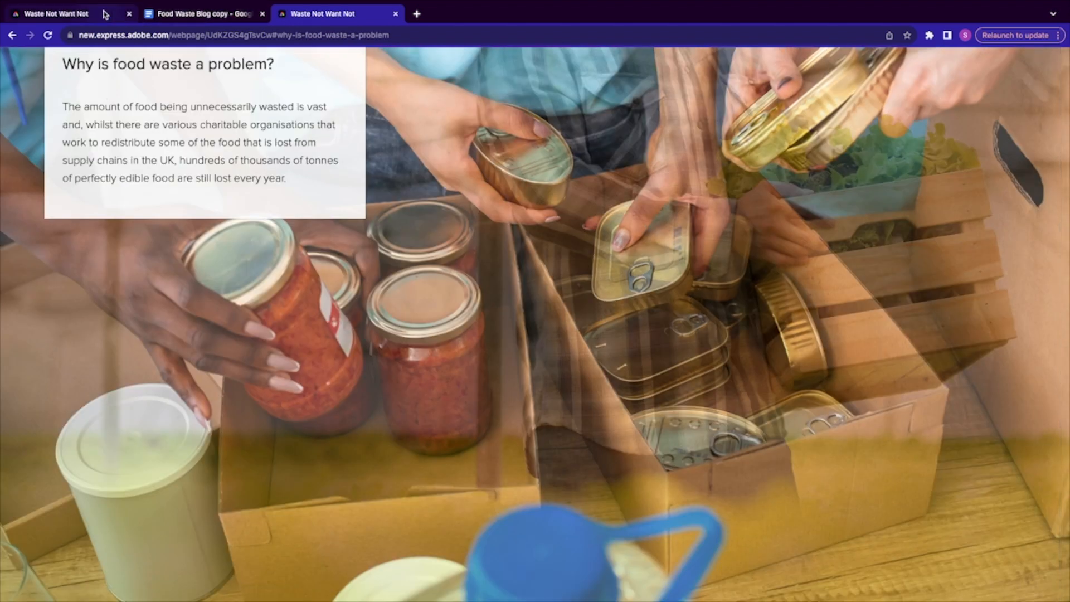
Step: Back in the webpage editor, link the bullet "Why is food waste a problem?" to its copied section anchor
{"action": "left_click", "coordinate": [83, 13]}
{"action": "left_click_drag", "start_coordinate": [182, 383], "coordinate": [326, 382]}
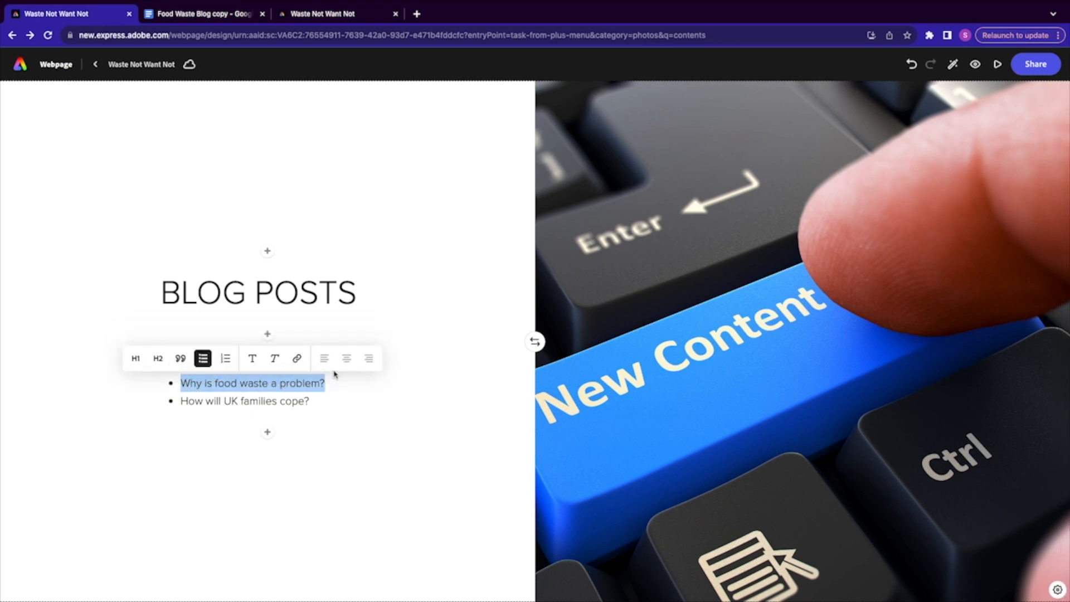
{"action": "left_click", "coordinate": [296, 357]}
{"action": "left_click", "coordinate": [275, 322]}
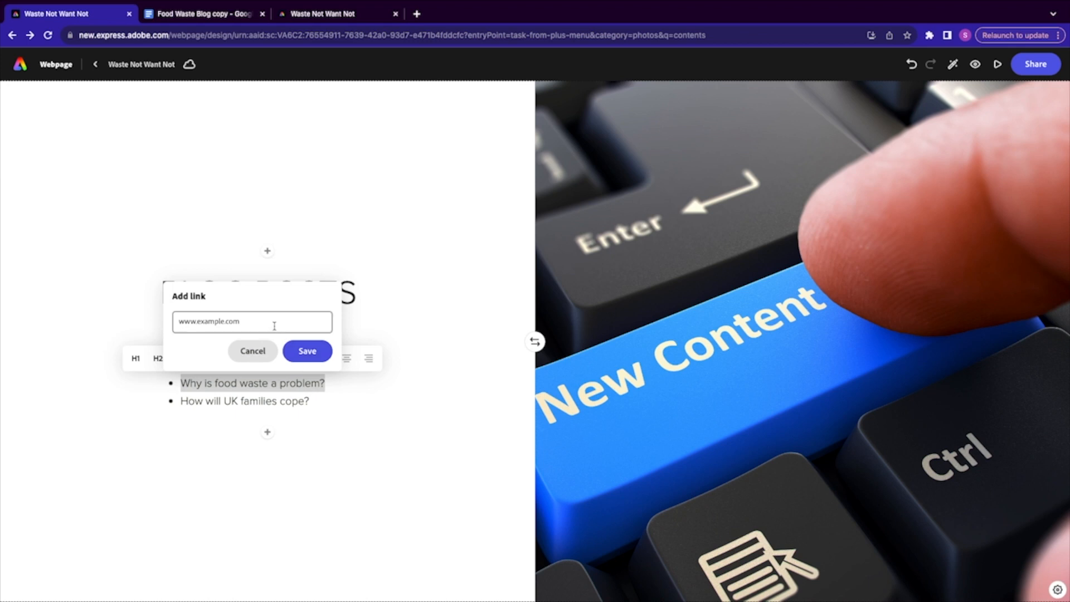
{"action": "key", "text": "super+v"}
{"action": "left_click", "coordinate": [307, 351]}
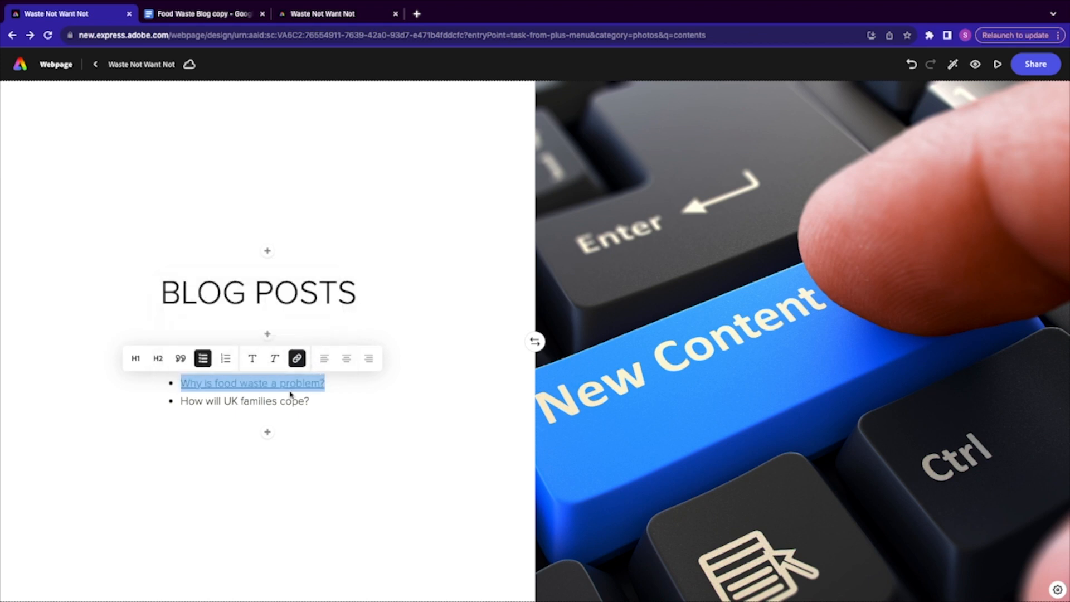
Step: On the published page, copy the anchor link of the section heading "How will UK families cope?"
{"action": "left_click", "coordinate": [305, 18]}
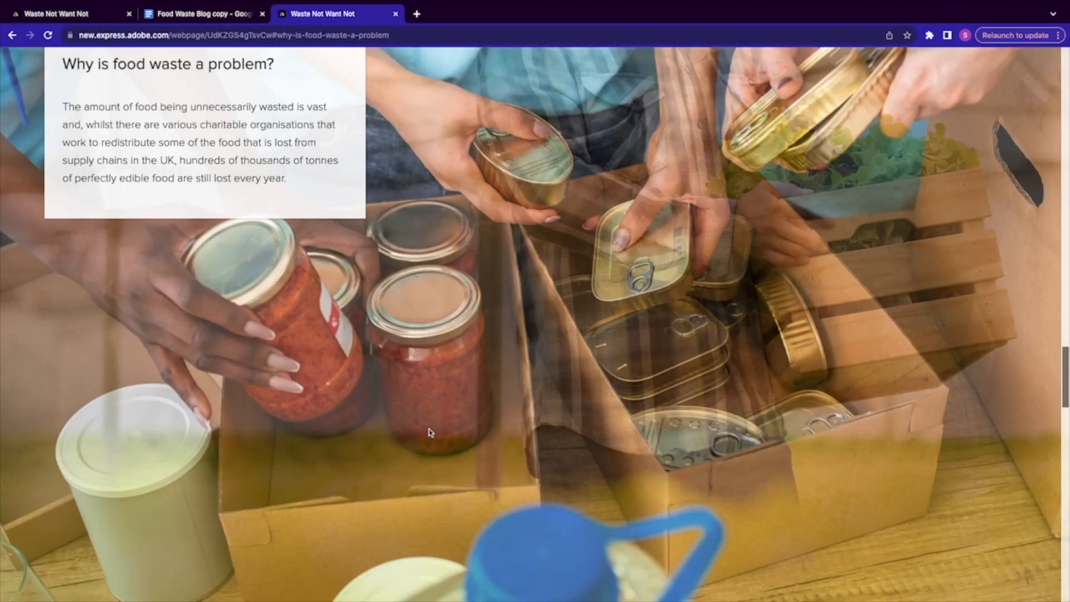
{"action": "scroll", "coordinate": [430, 433], "scroll_direction": "down", "scroll_amount": 10}
{"action": "scroll", "coordinate": [429, 433], "scroll_direction": "down", "scroll_amount": 5}
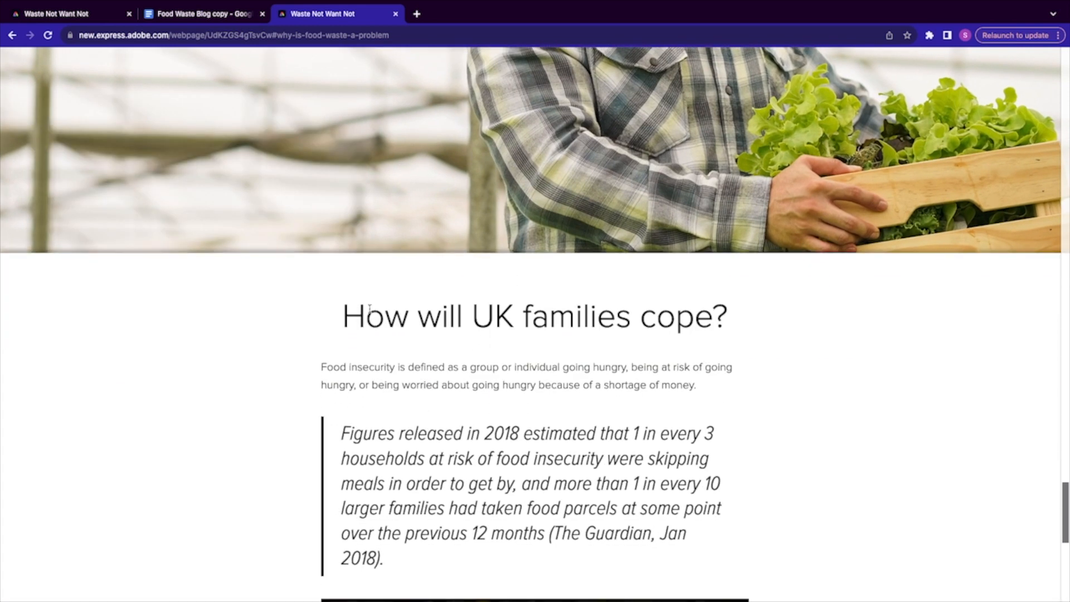
{"action": "left_click", "coordinate": [325, 309]}
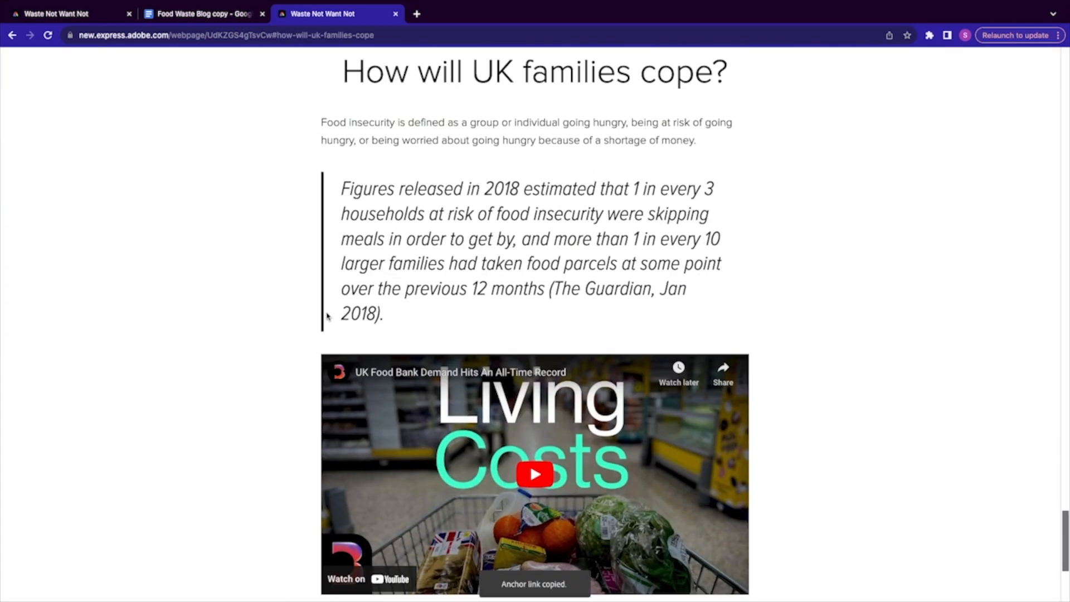
Step: In the BLOG POSTS list of the editor, link the bullet "How will UK families cope?" to its copied section anchor
{"action": "left_click", "coordinate": [100, 17]}
{"action": "left_click", "coordinate": [265, 405]}
{"action": "left_click", "coordinate": [310, 400]}
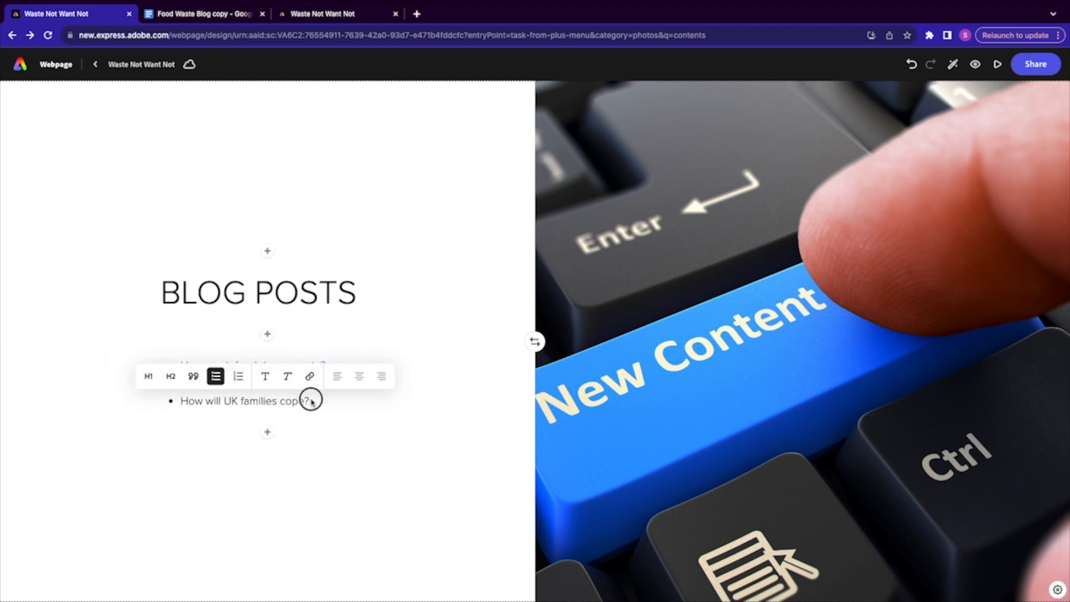
{"action": "left_click_drag", "start_coordinate": [308, 401], "coordinate": [177, 400]}
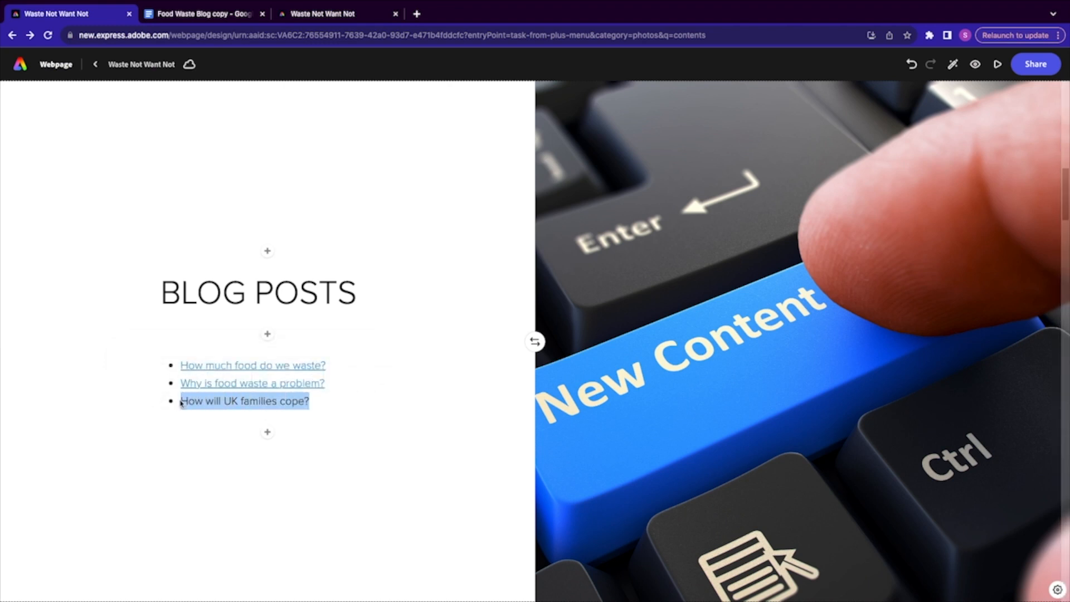
{"action": "left_click", "coordinate": [289, 376]}
{"action": "key", "text": "ctrl+v"}
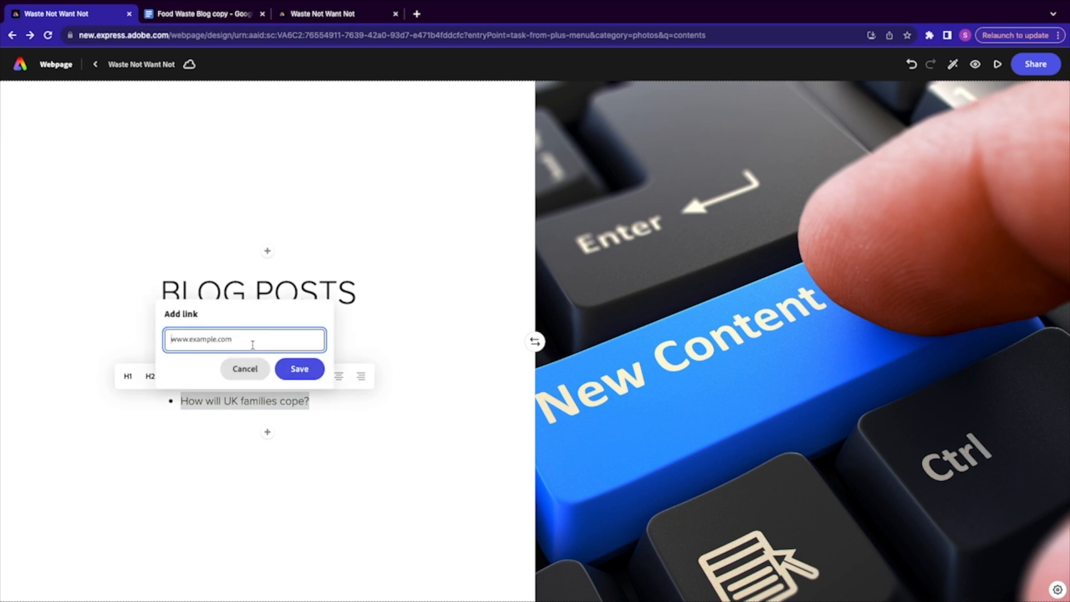
{"action": "left_click", "coordinate": [287, 371]}
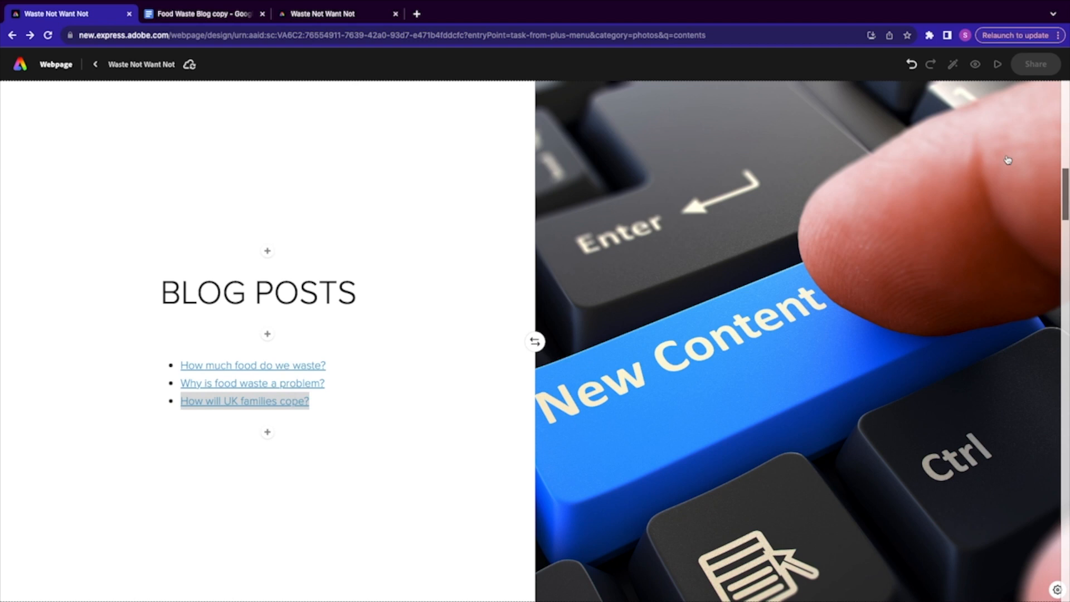
Step: Publish the webpage's latest changes and reload the published page in its browser tab
{"action": "left_click", "coordinate": [1037, 69]}
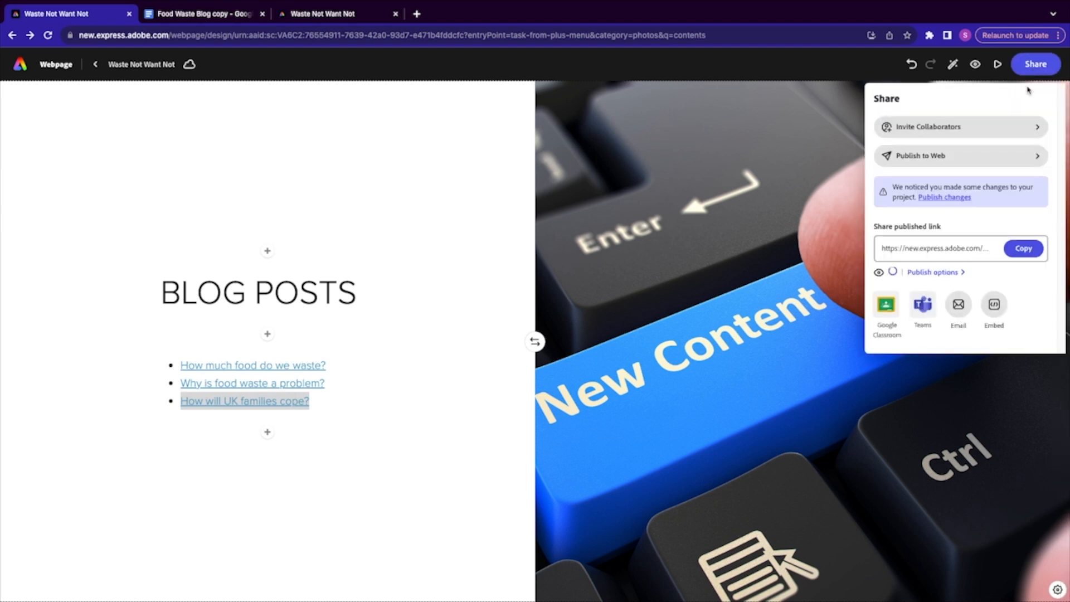
{"action": "left_click", "coordinate": [940, 198]}
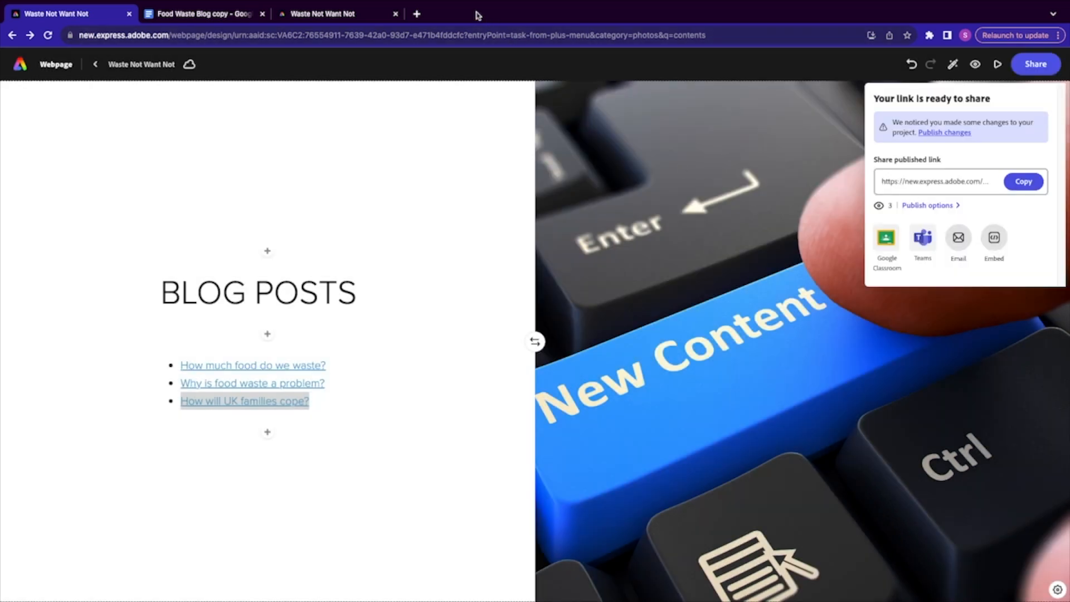
{"action": "left_click", "coordinate": [337, 14]}
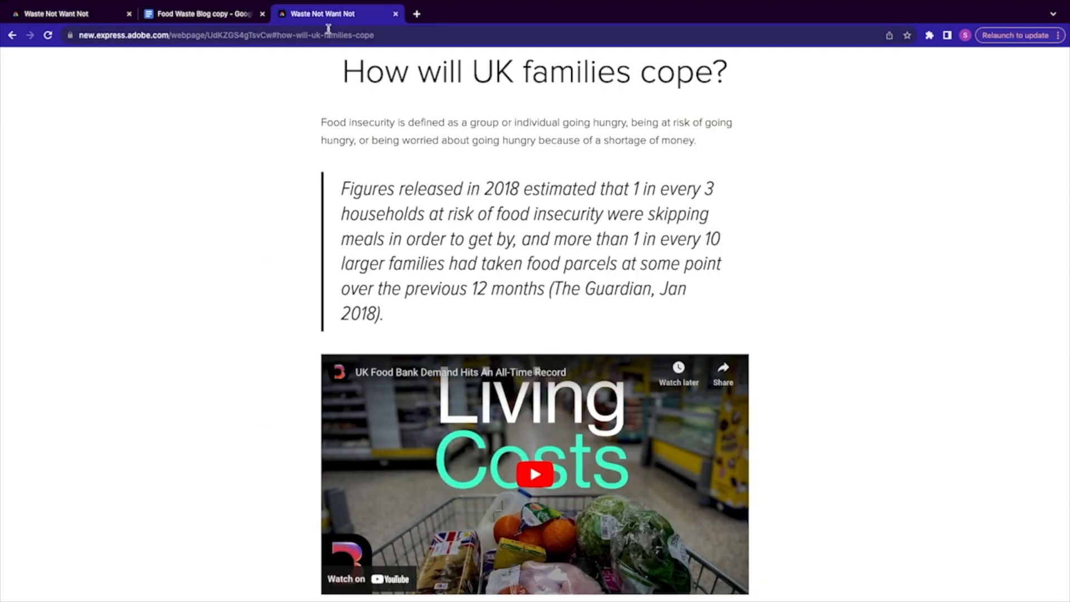
{"action": "scroll", "coordinate": [311, 65], "scroll_direction": "up", "scroll_amount": 20}
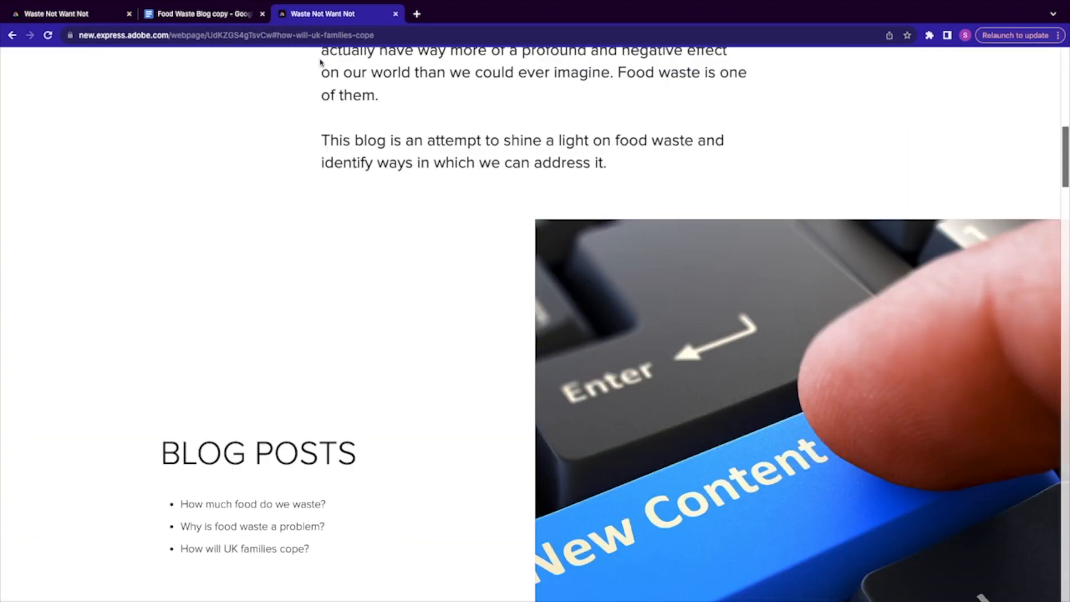
{"action": "scroll", "coordinate": [320, 63], "scroll_direction": "up", "scroll_amount": 10}
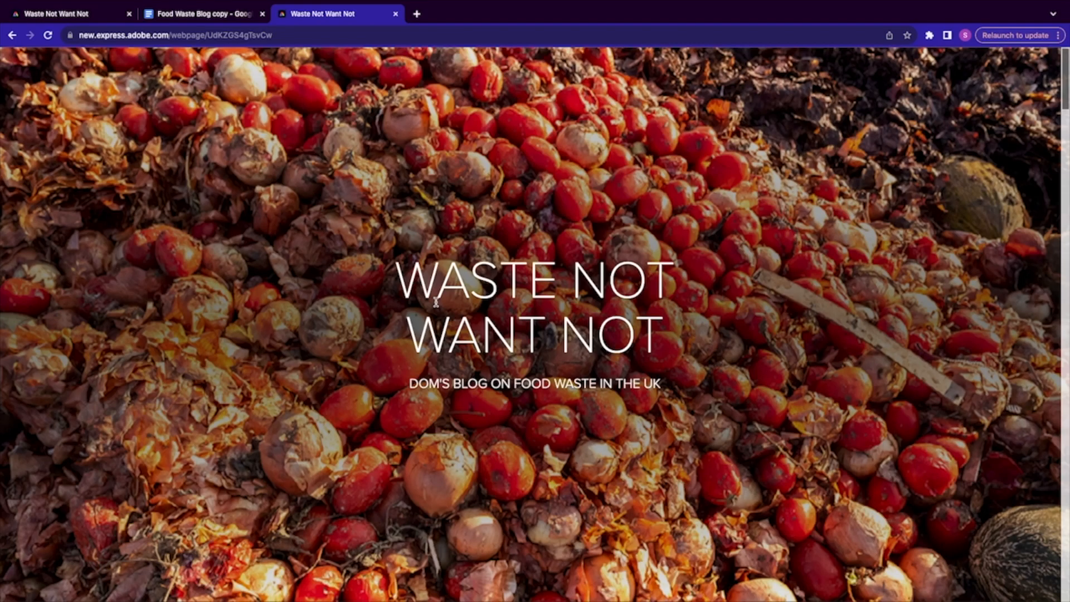
Step: Test each of the three BLOG POSTS links on the published page, returning to the list after each of the first two
{"action": "scroll", "coordinate": [435, 302], "scroll_direction": "down", "scroll_amount": 5}
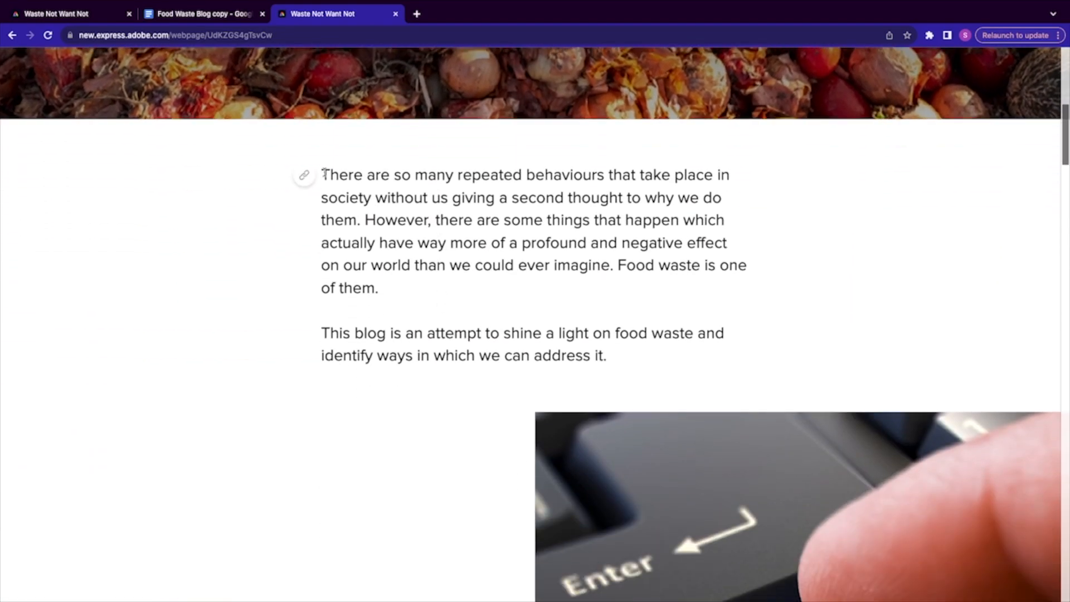
{"action": "scroll", "coordinate": [532, 324], "scroll_direction": "down", "scroll_amount": 6}
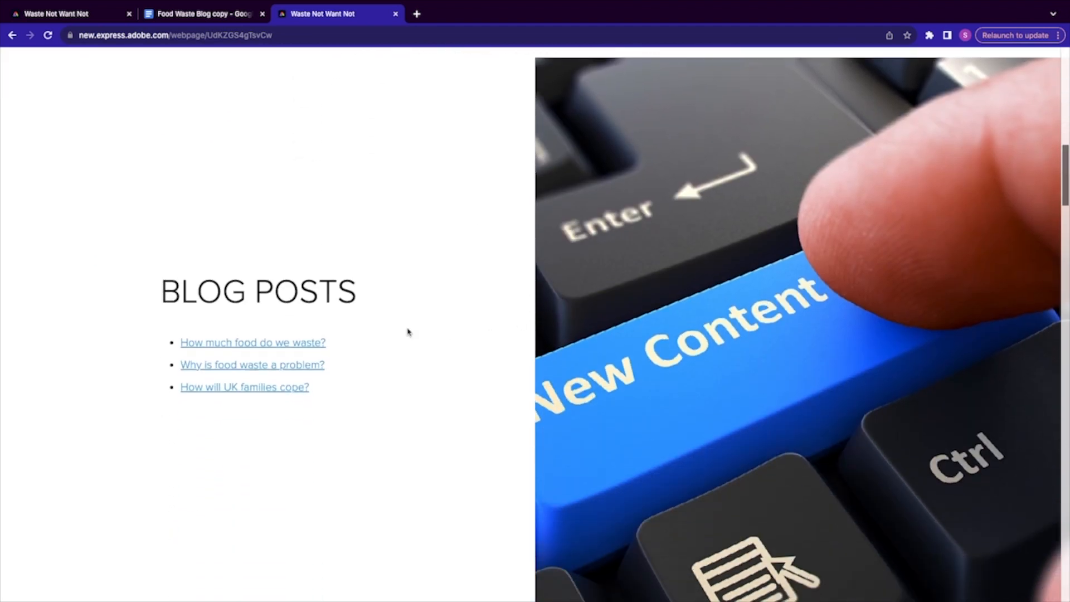
{"action": "left_click", "coordinate": [298, 343]}
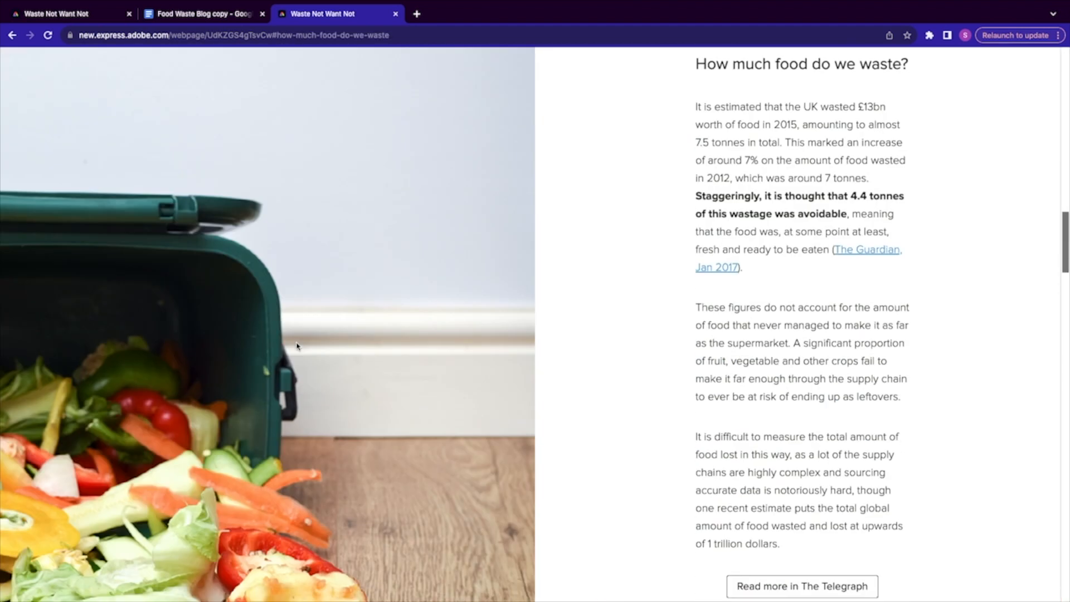
{"action": "scroll", "coordinate": [298, 343], "scroll_direction": "up", "scroll_amount": 6}
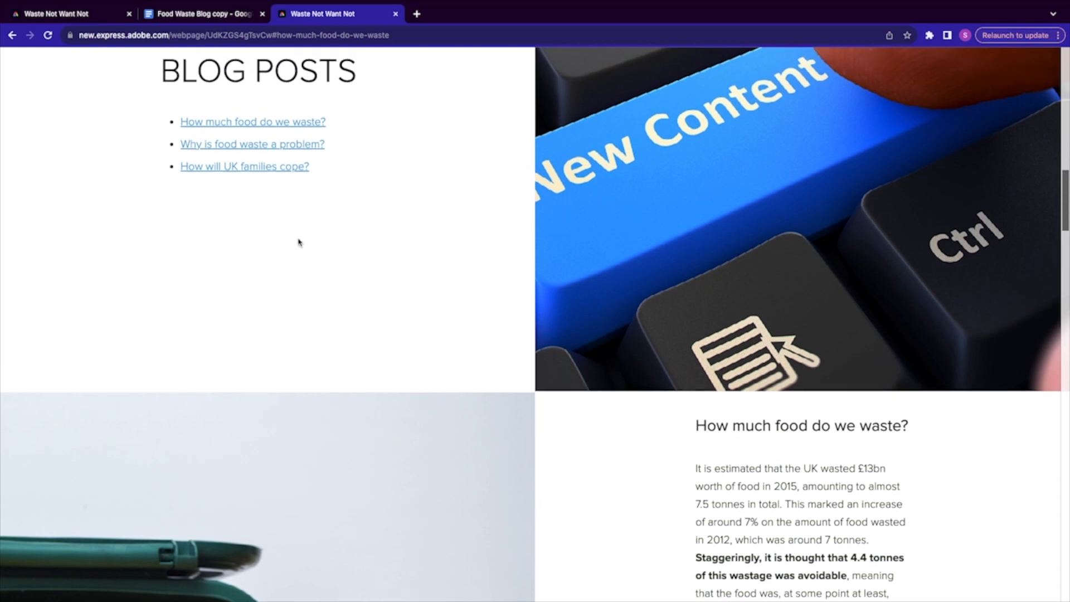
{"action": "left_click", "coordinate": [270, 146]}
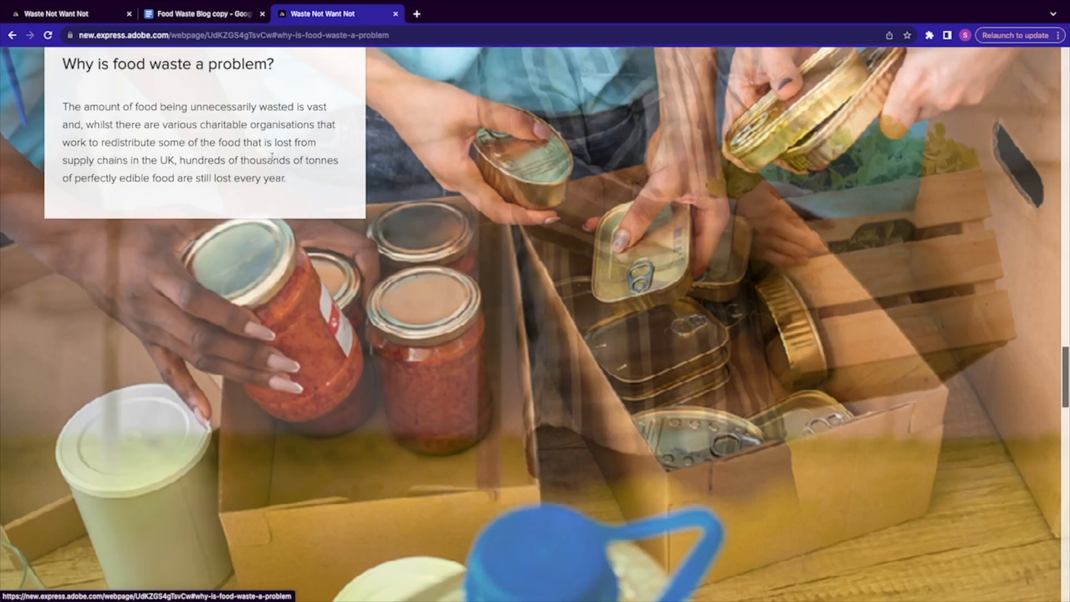
{"action": "scroll", "coordinate": [332, 247], "scroll_direction": "down", "scroll_amount": 8}
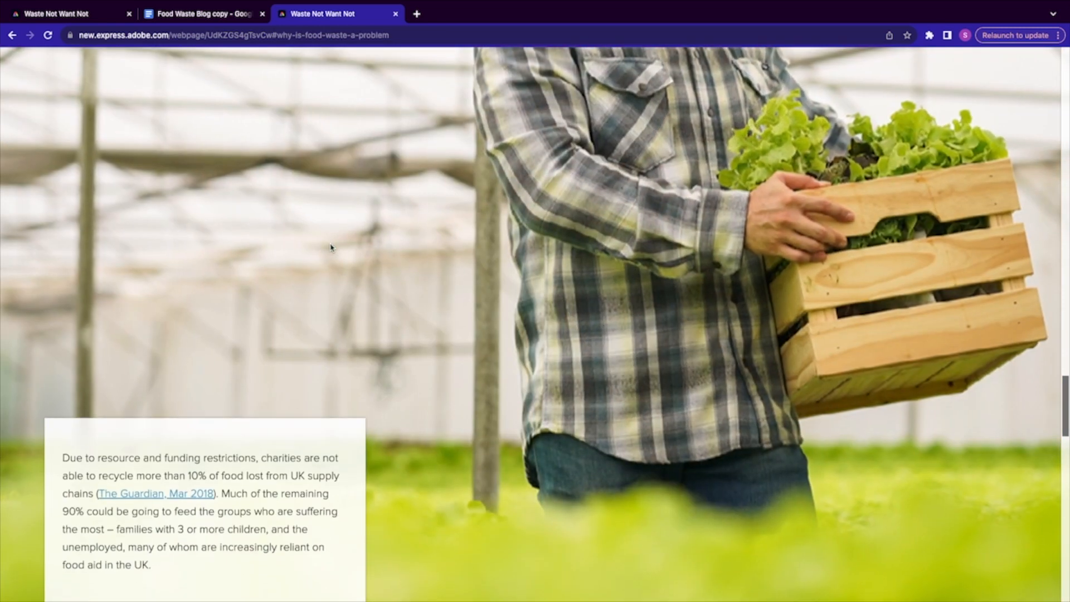
{"action": "scroll", "coordinate": [332, 244], "scroll_direction": "up", "scroll_amount": 12}
{"action": "scroll", "coordinate": [329, 243], "scroll_direction": "up", "scroll_amount": 8}
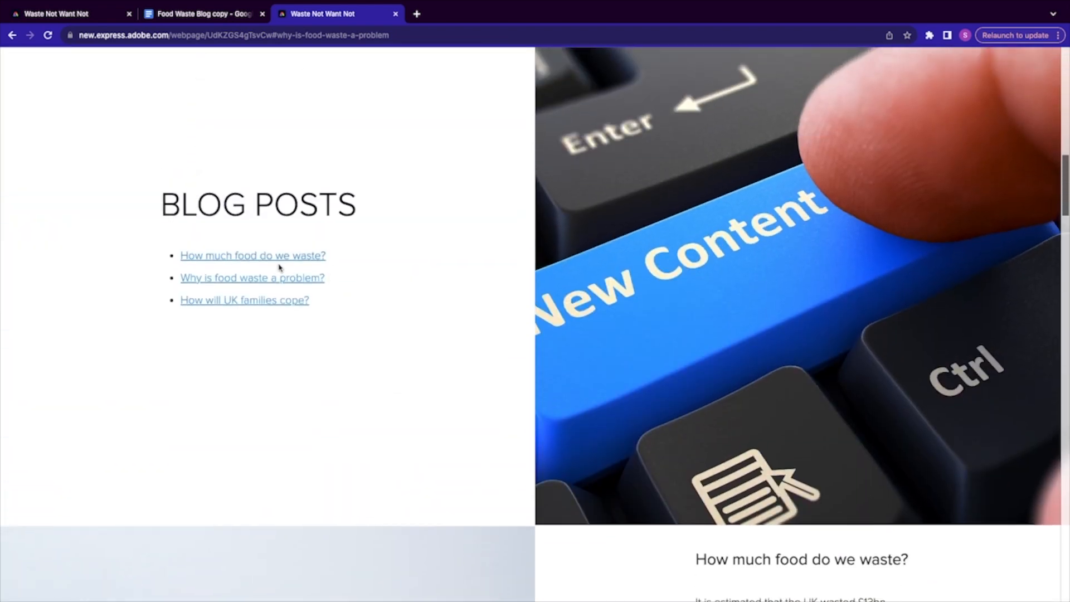
{"action": "left_click", "coordinate": [253, 300]}
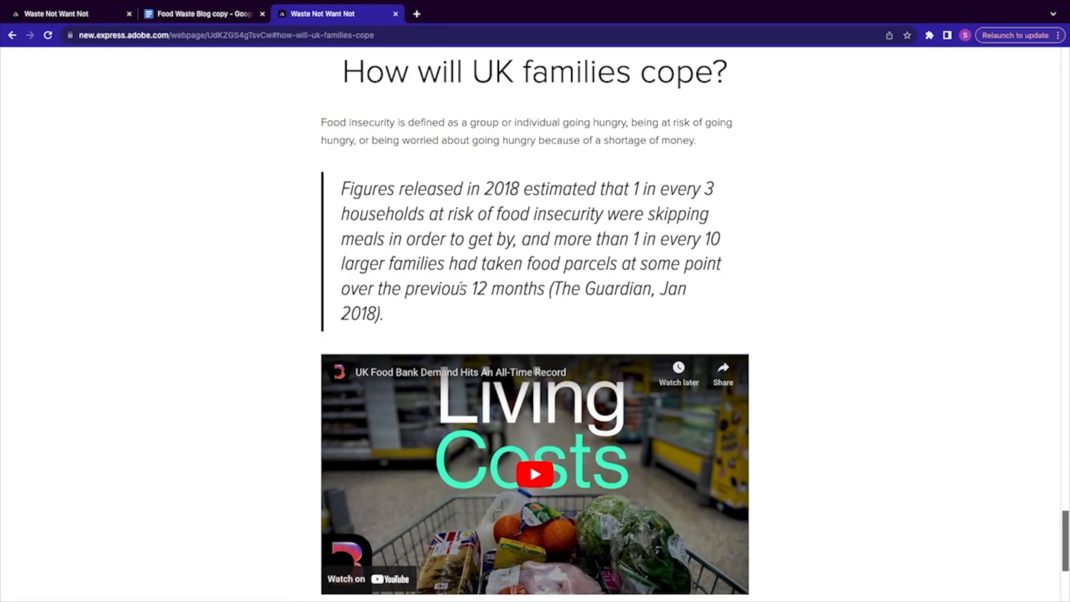